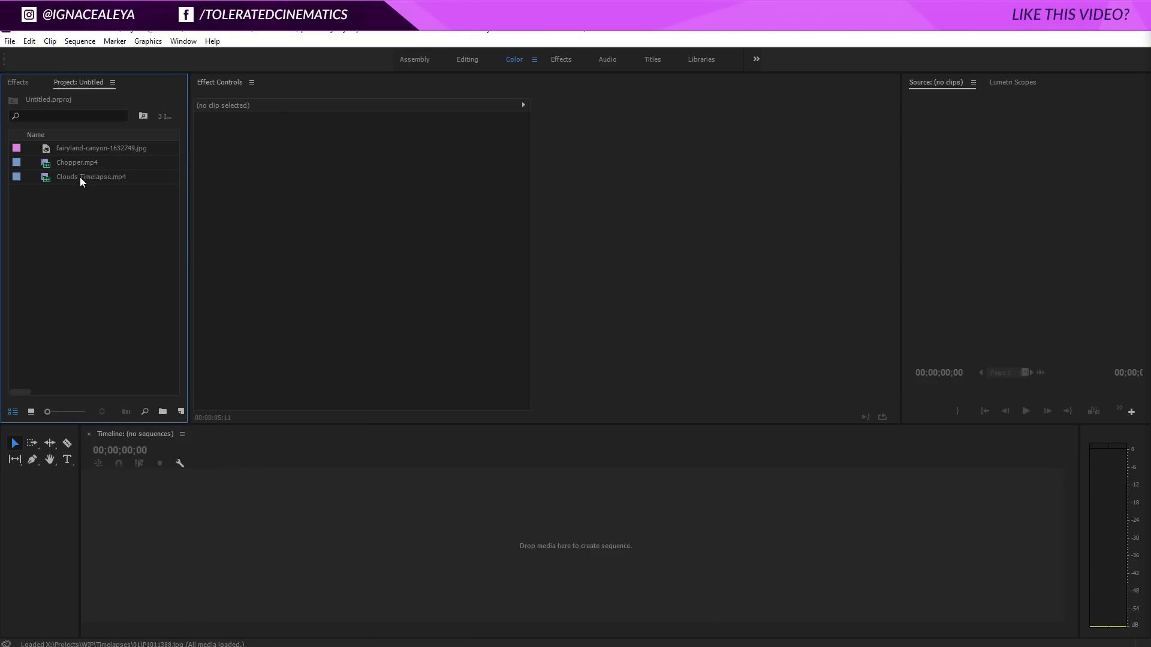
Step: Load Chopper.mp4 in the Source monitor and switch to the Editing workspace
click(83, 172)
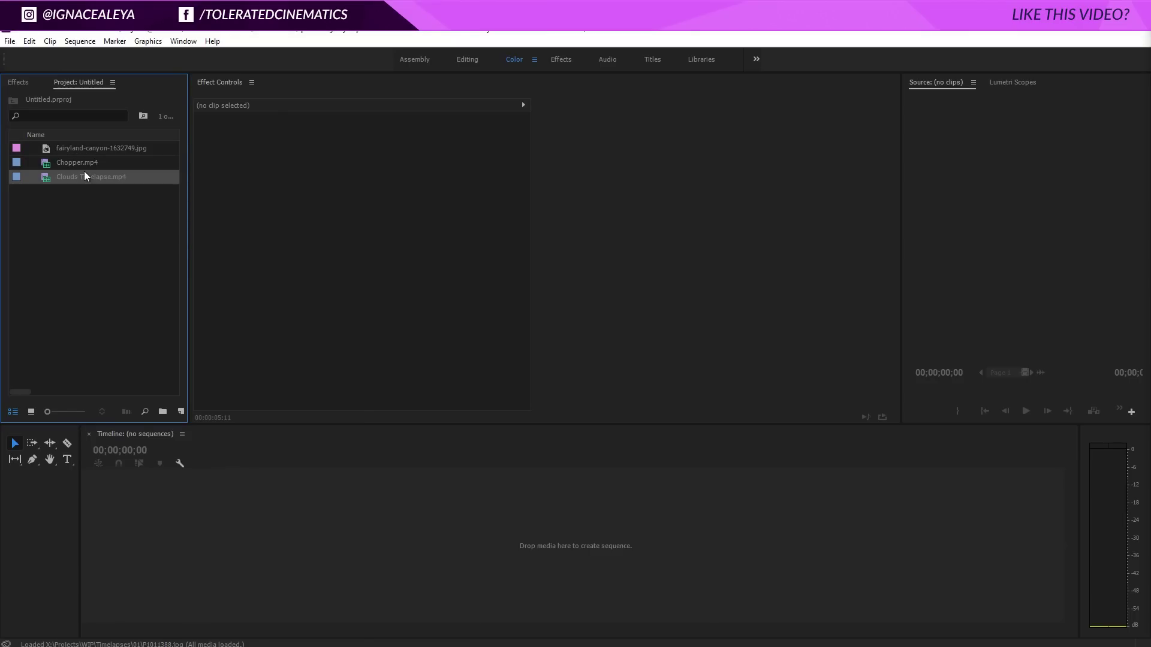
click(63, 202)
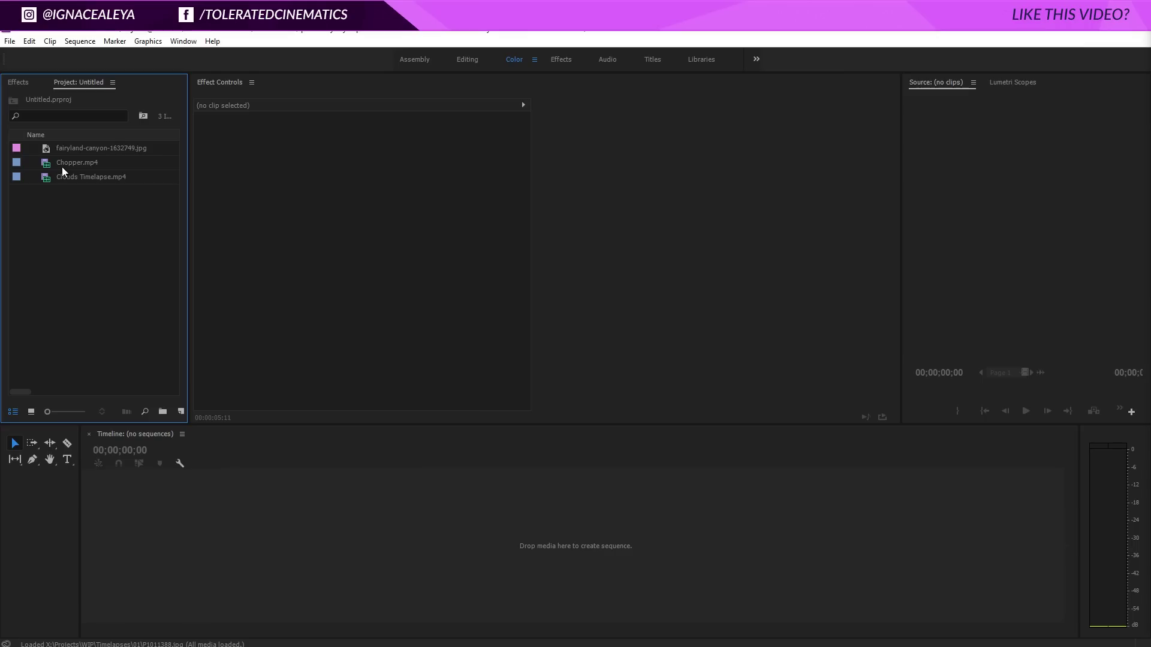
double_click(47, 165)
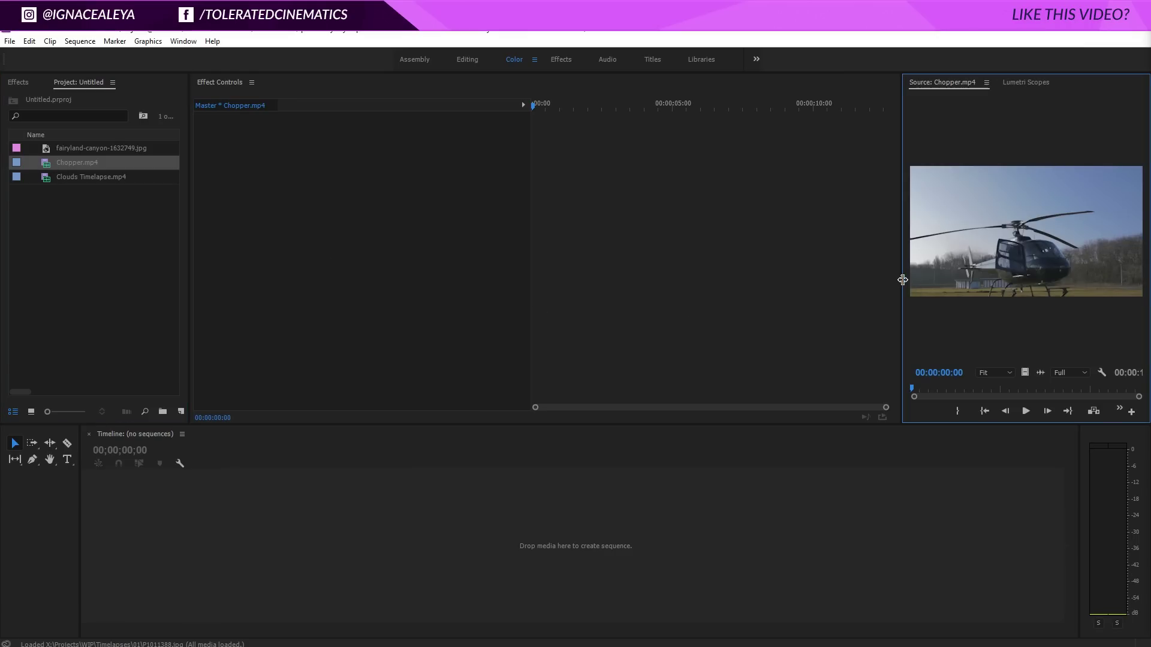
click(462, 59)
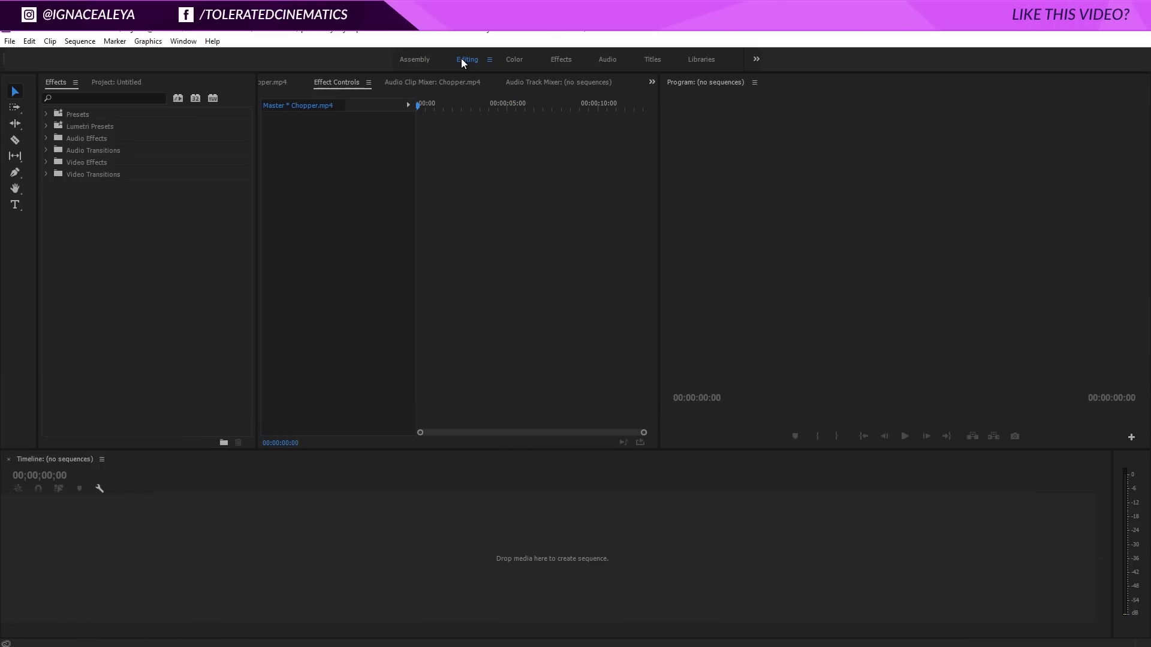
Step: Preview Chopper.mp4 to about 11 seconds, then the fairyland canyon photo, then Clouds Timelapse from its start
click(114, 82)
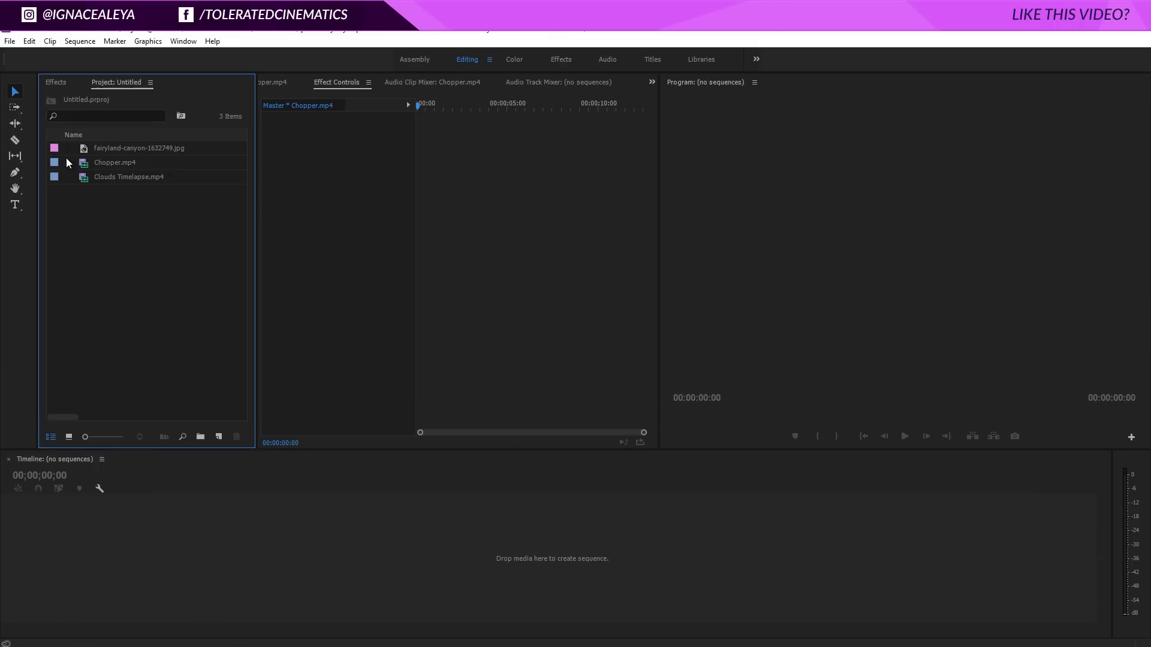
double_click(85, 162)
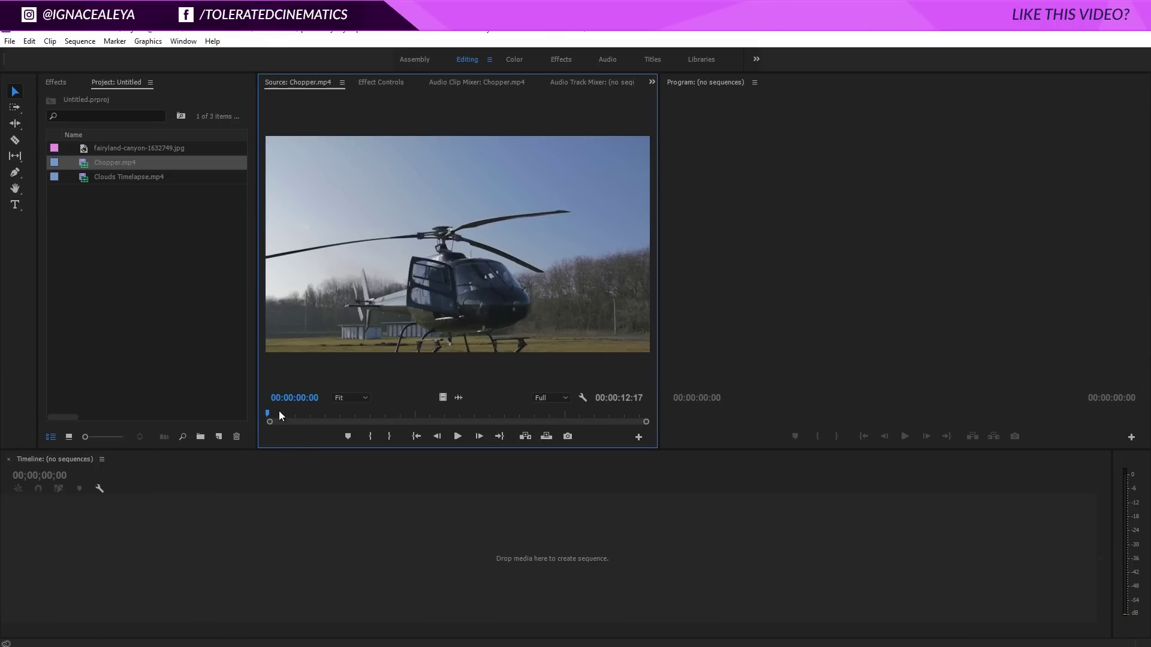
drag(279, 411, 598, 448)
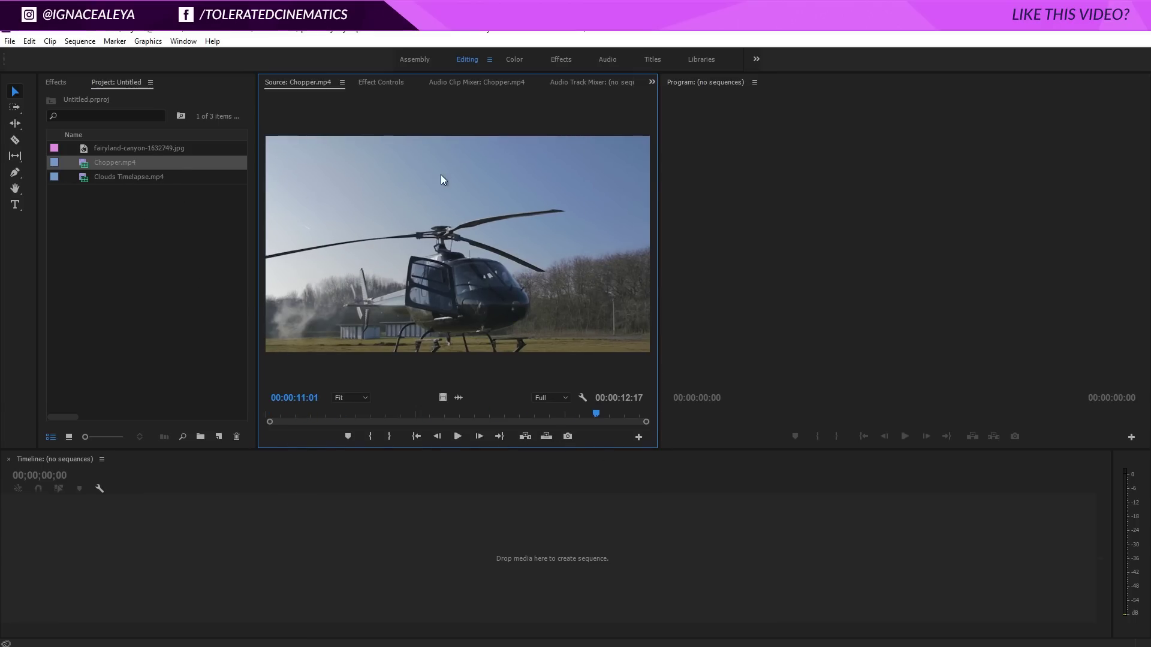
double_click(123, 147)
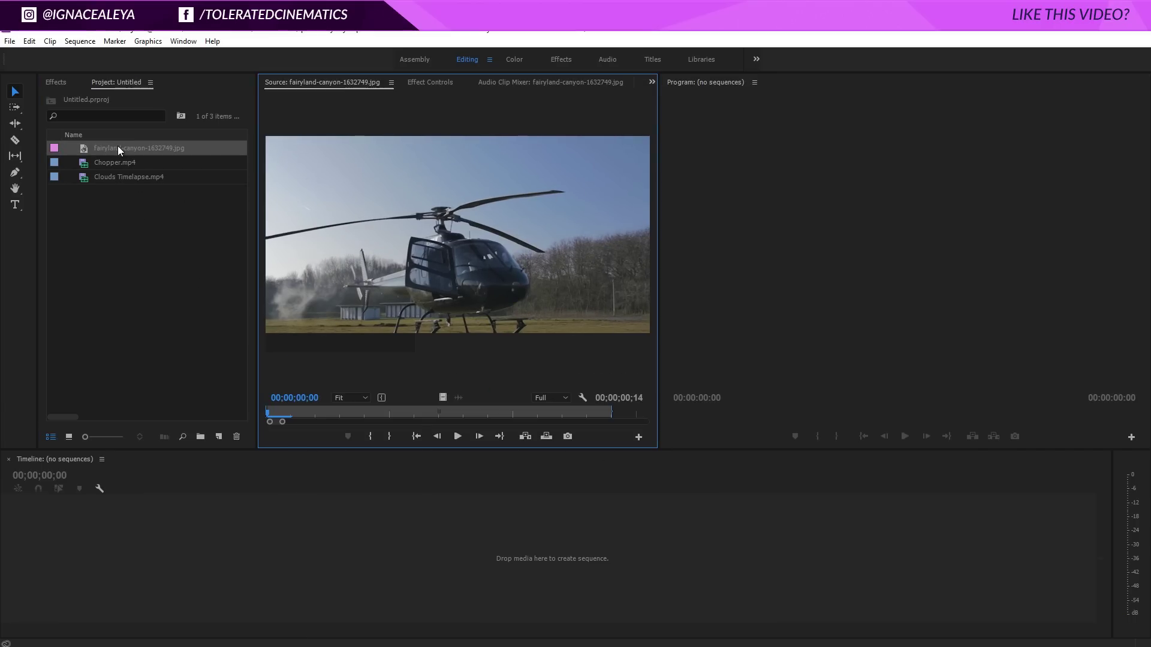
click(108, 176)
double_click(108, 176)
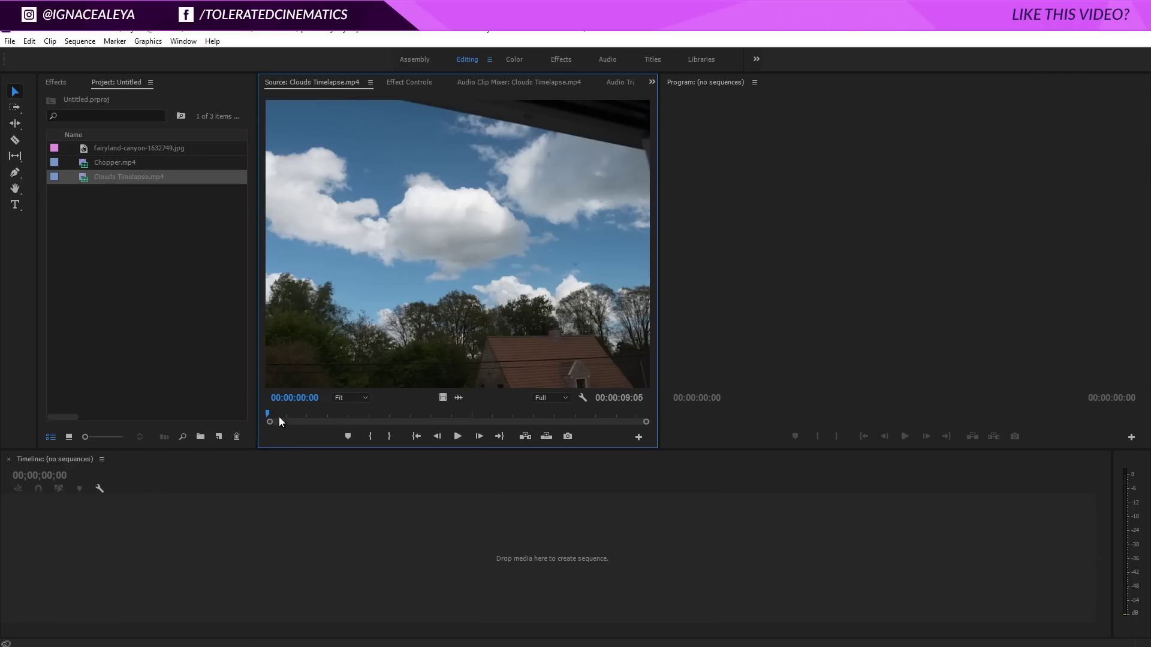
drag(277, 414, 358, 426)
Step: Reload Chopper.mp4 in the Source monitor from the Project panel
double_click(87, 165)
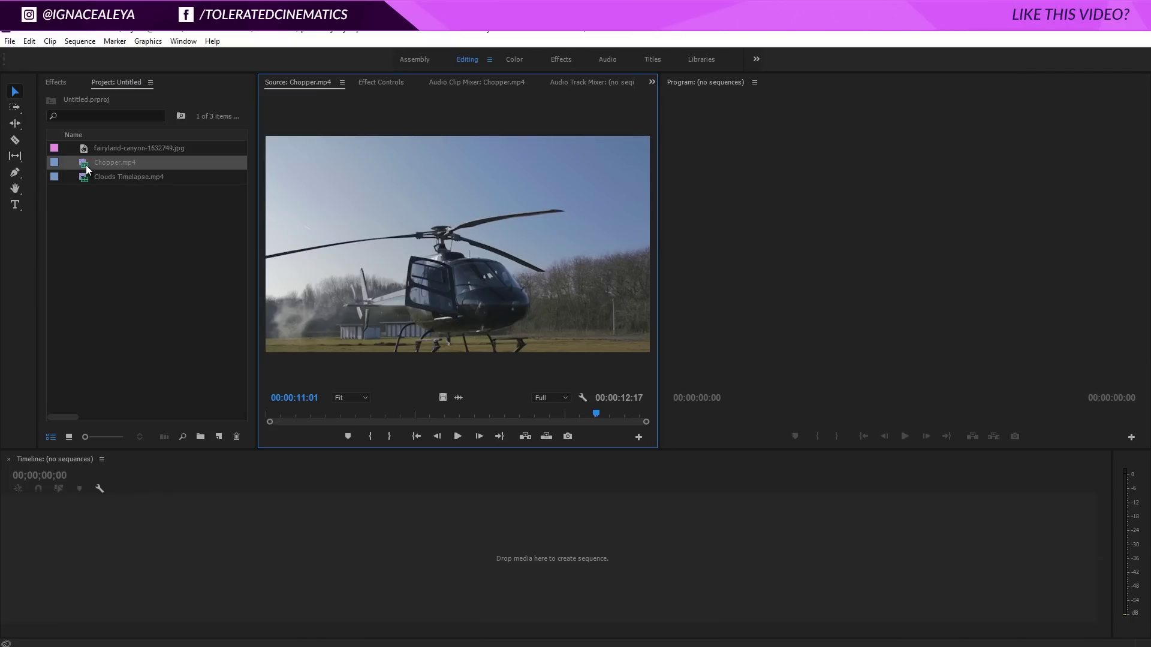
Step: Build a Chopper sequence from Chopper.mp4 and delete its A1 audio, keeping the clip on V1
drag(83, 167, 223, 394)
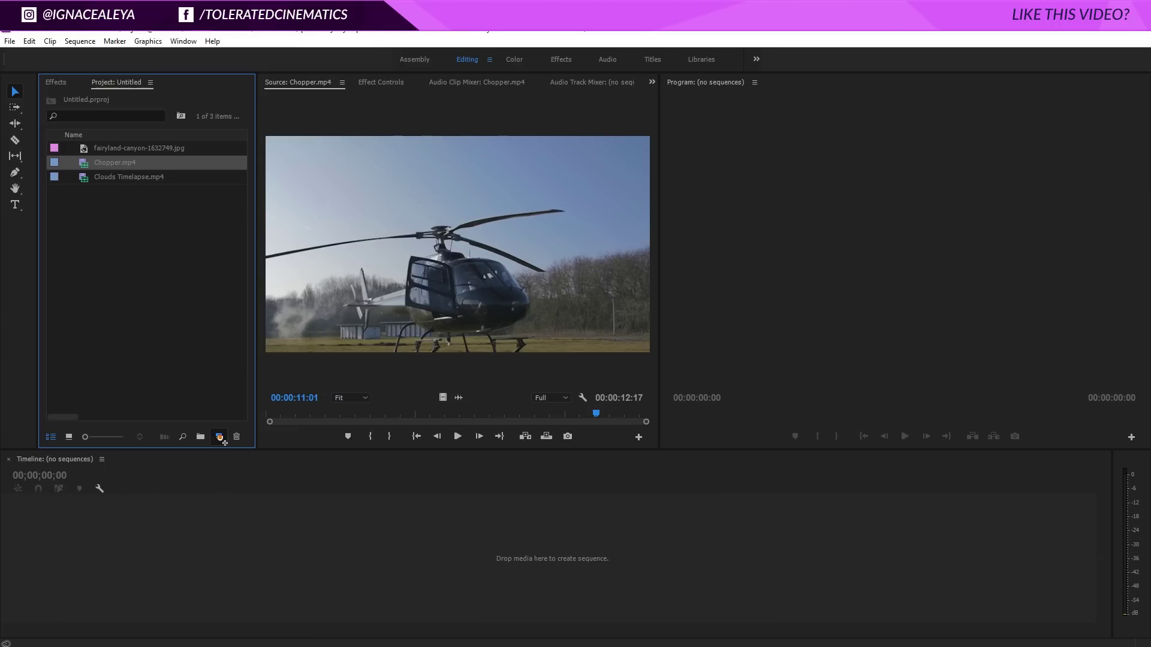
drag(221, 436, 219, 438)
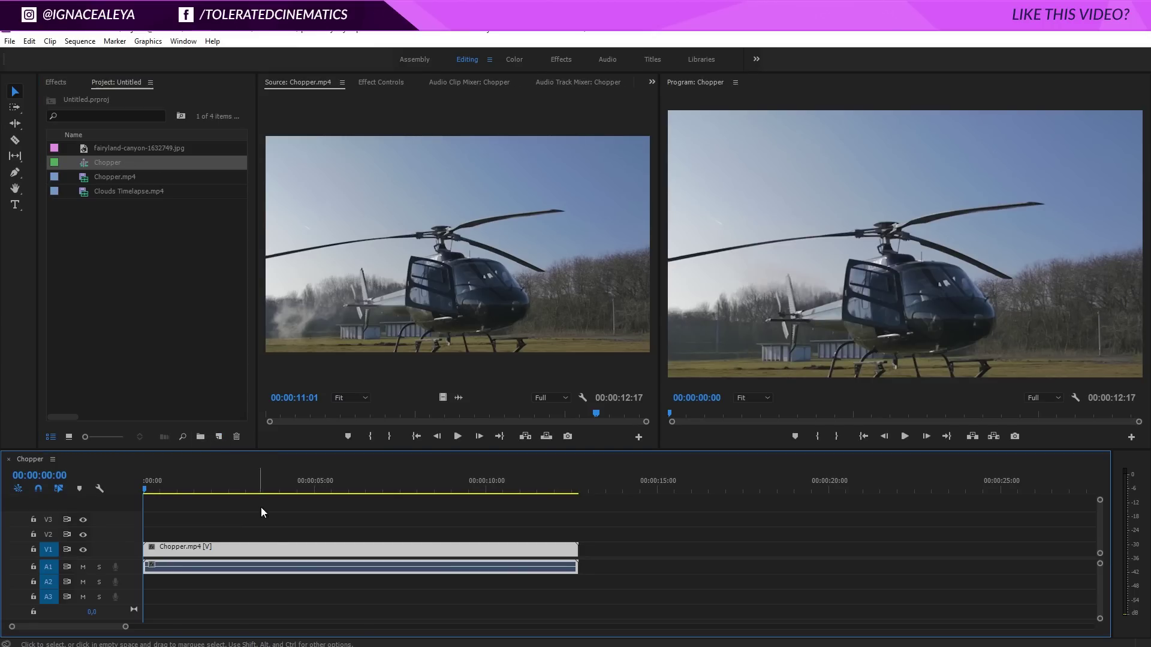
click(284, 529)
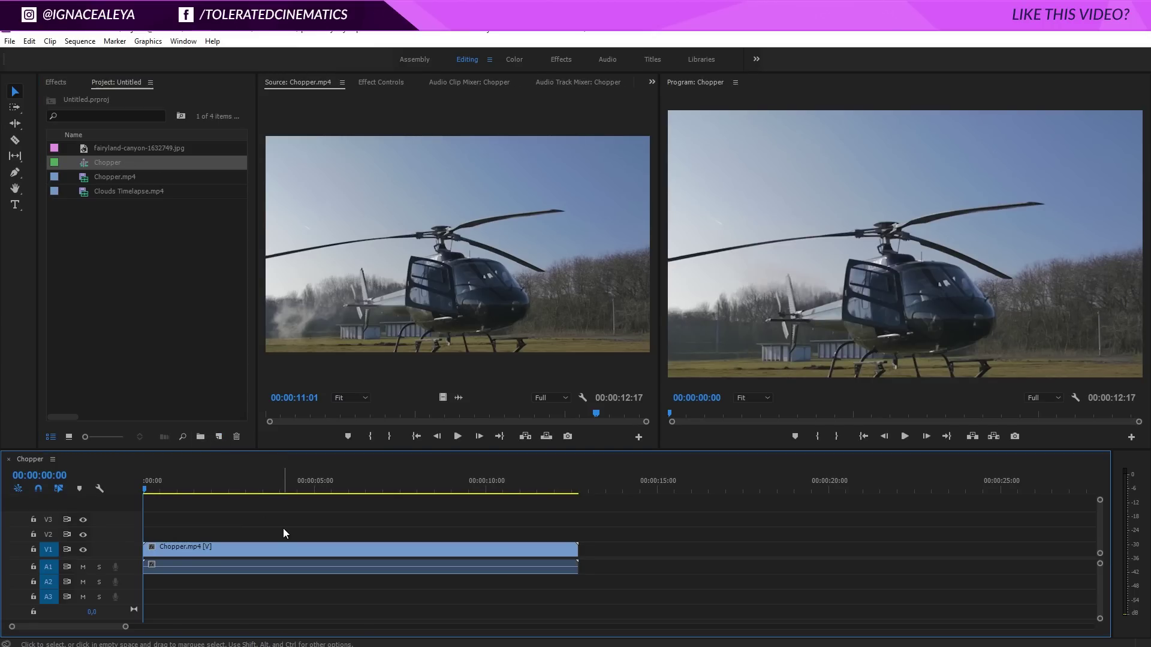
click(264, 569)
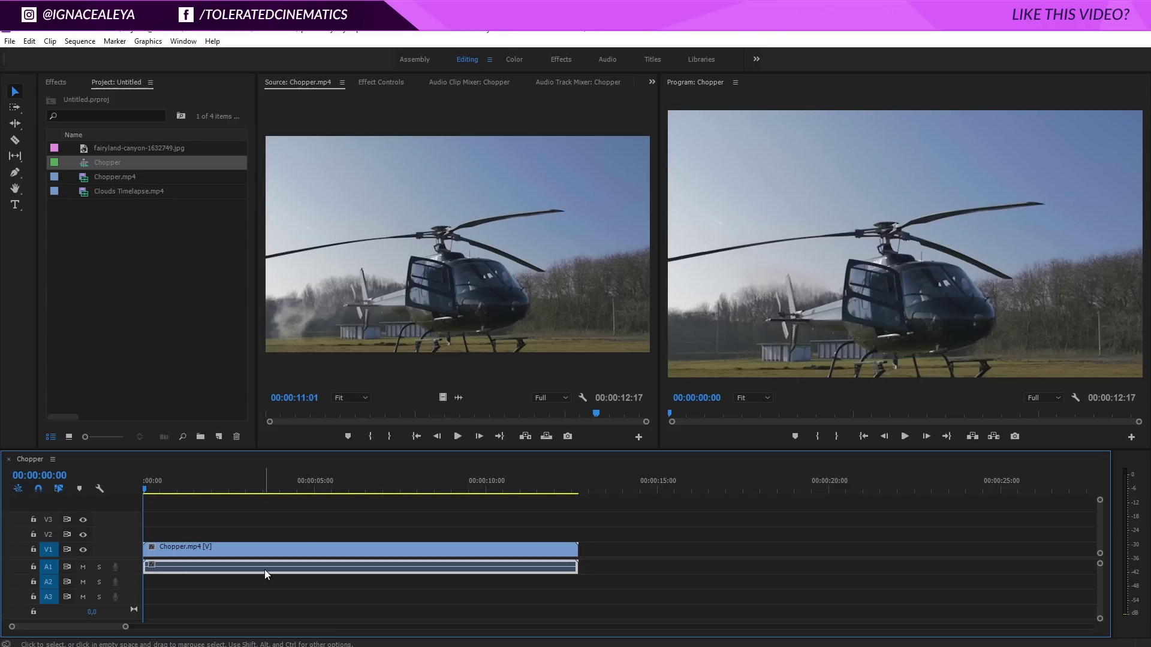
key(Delete)
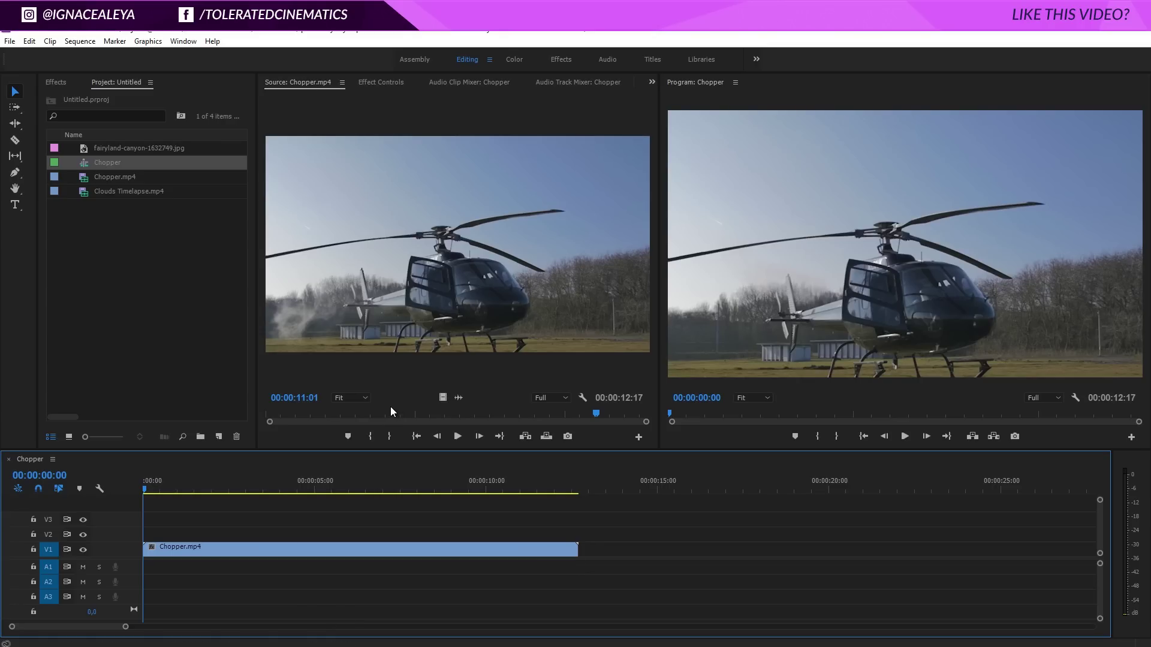
drag(390, 411, 184, 523)
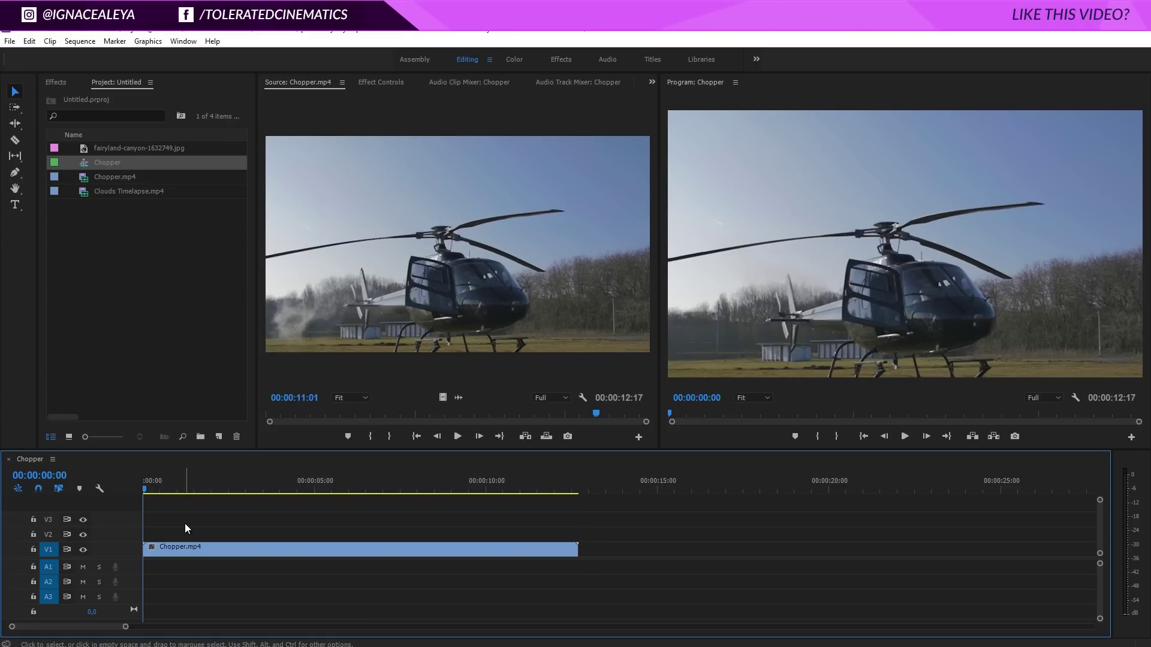
click(171, 544)
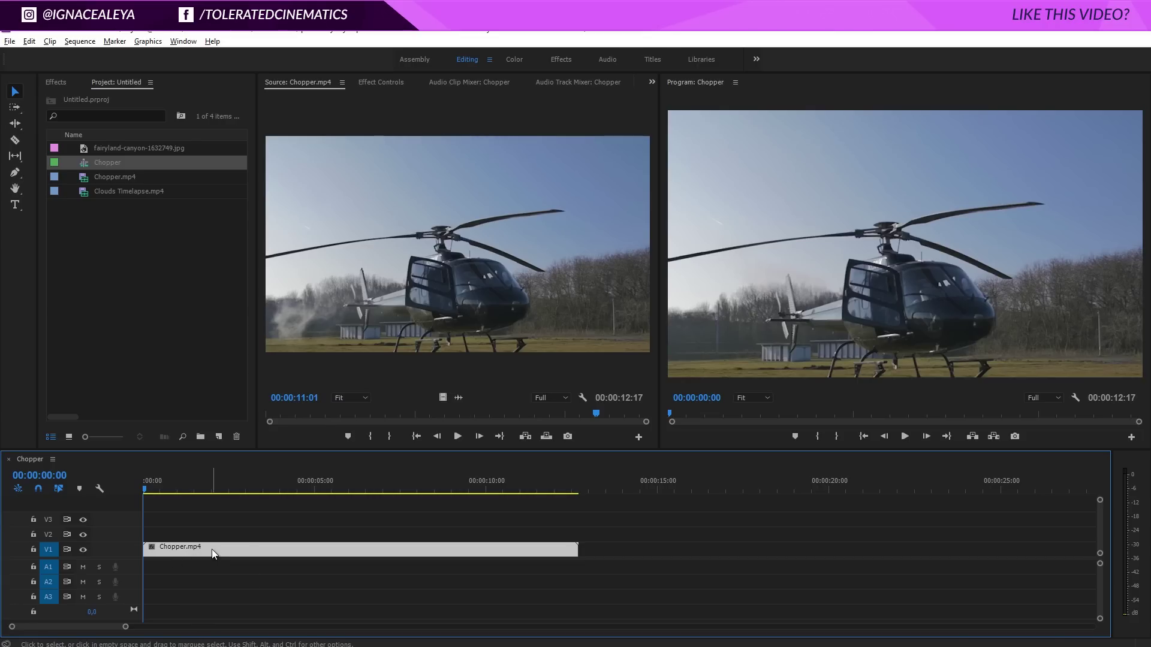
Step: Try duplicating the Chopper clip from V1 onto V3 and select the copy
drag(211, 549, 206, 525)
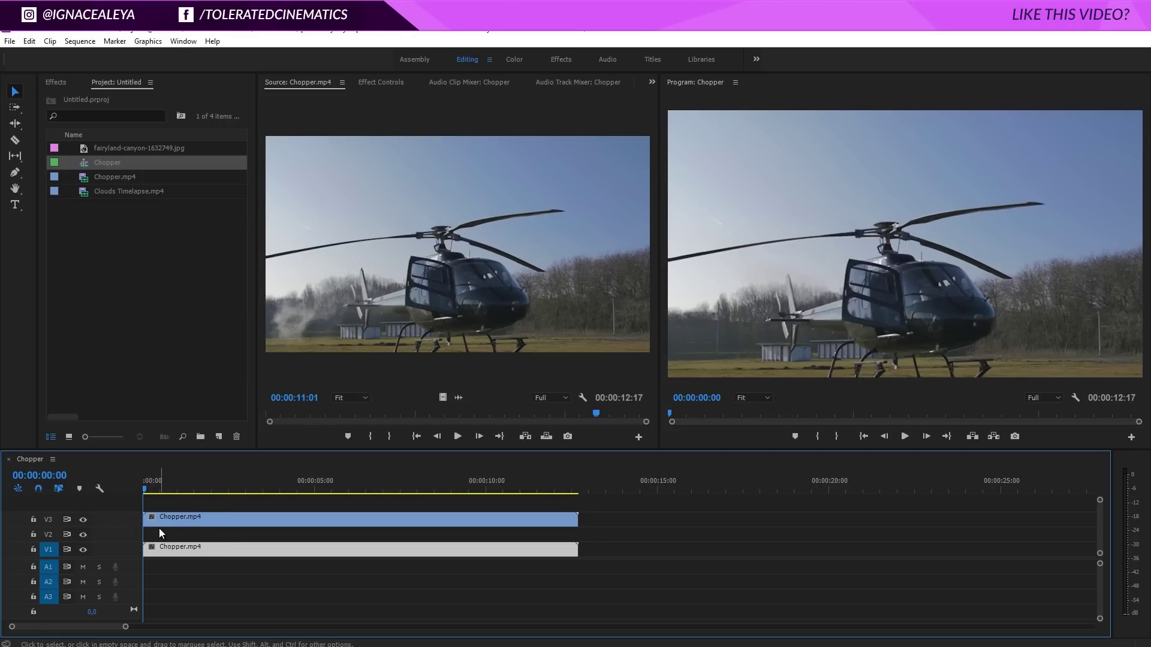
click(192, 519)
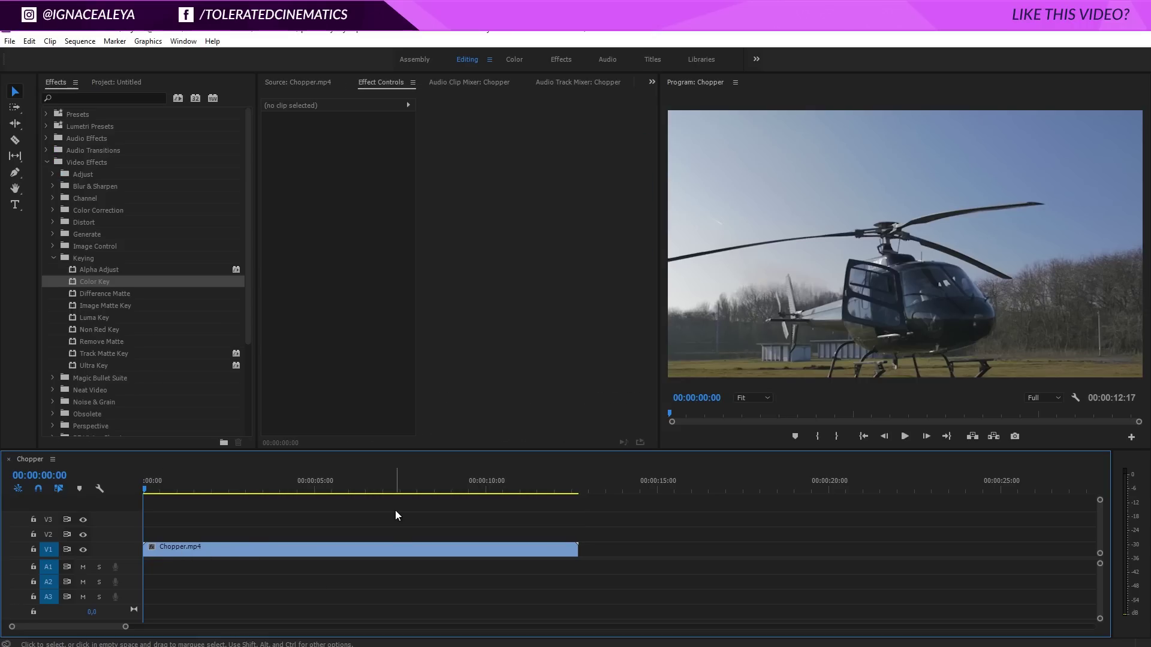
Step: Duplicate the Chopper clip from V1 onto V3 and select the copy
drag(226, 552, 229, 519)
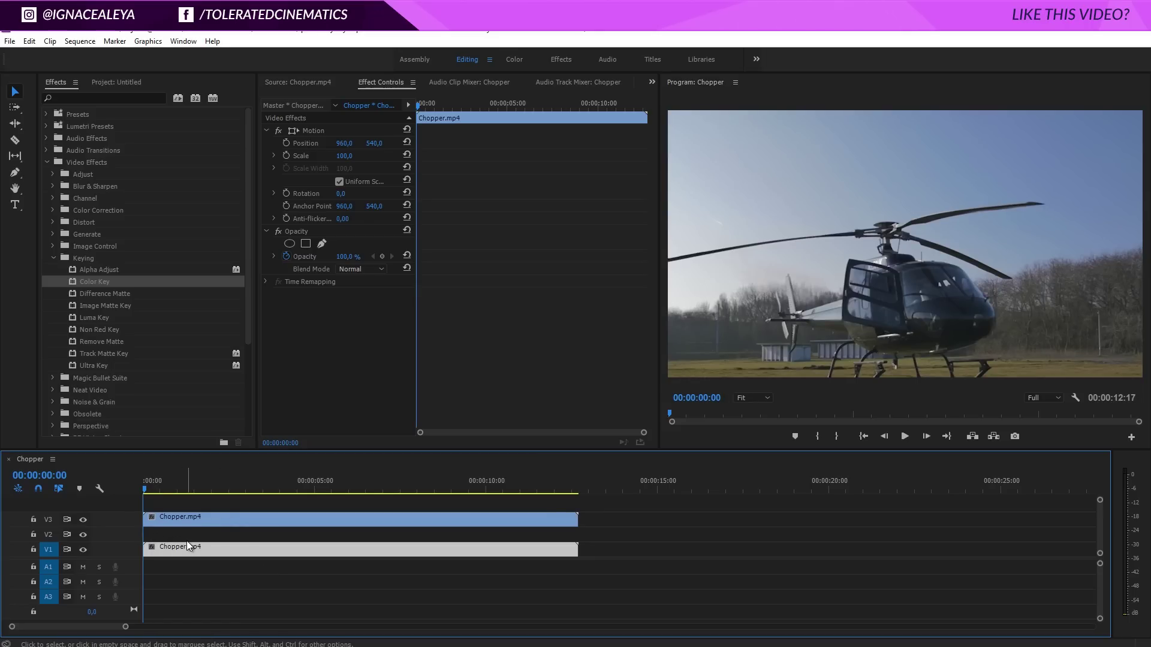
click(191, 519)
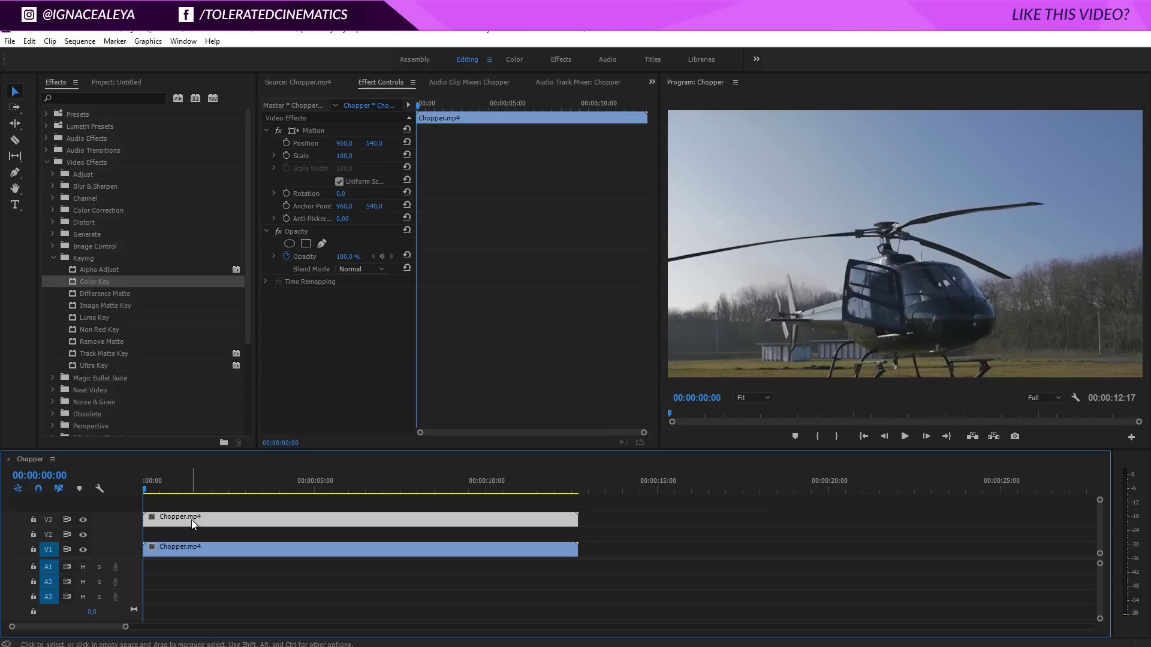
click(117, 82)
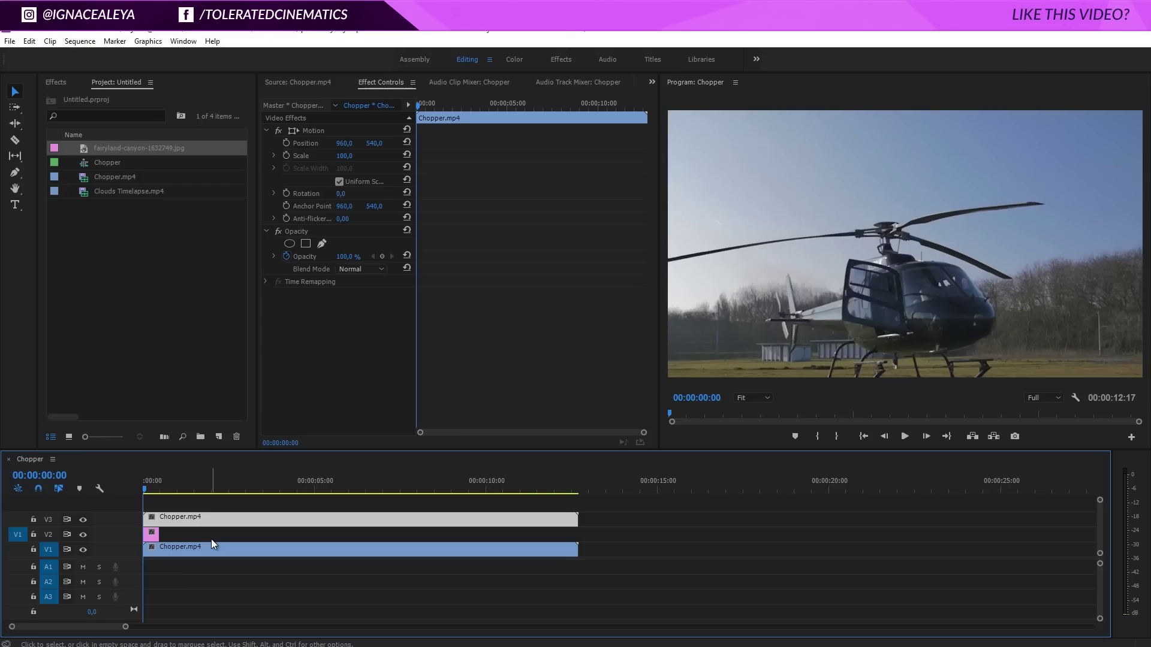
Step: Stretch fairyland-canyon-1632749.jpg on V2 to match the Chopper clips' 12-second length
drag(211, 538, 581, 564)
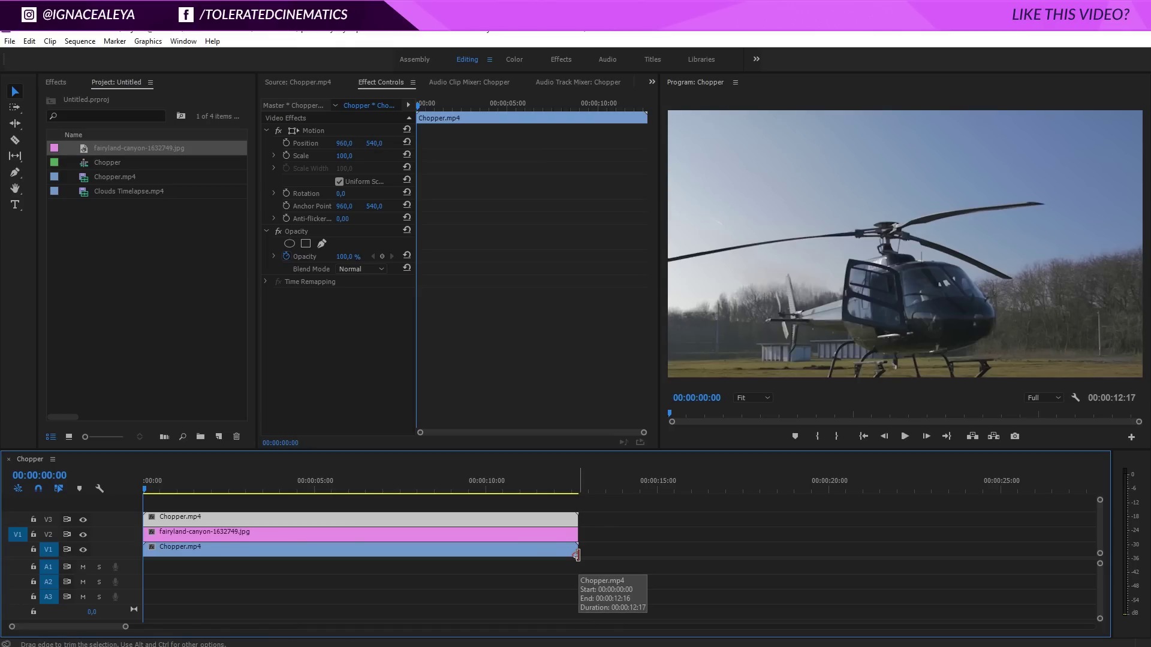
Step: Select the V3 Chopper copy and expand Video Effects > Keying in the Effects panel
click(539, 538)
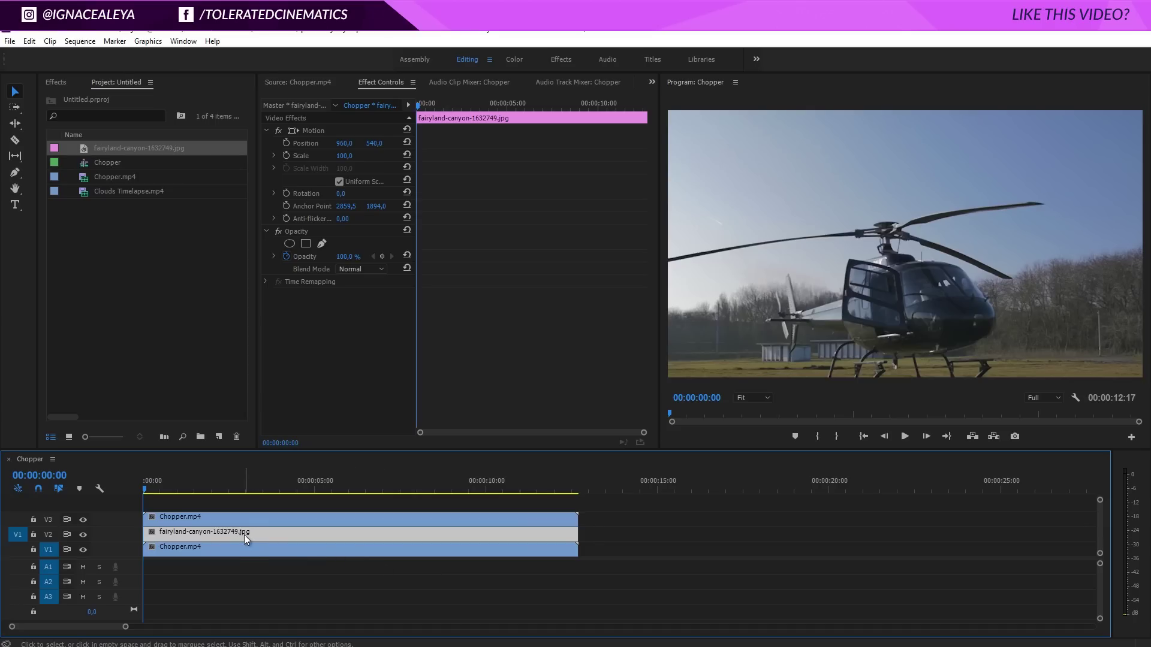
click(249, 519)
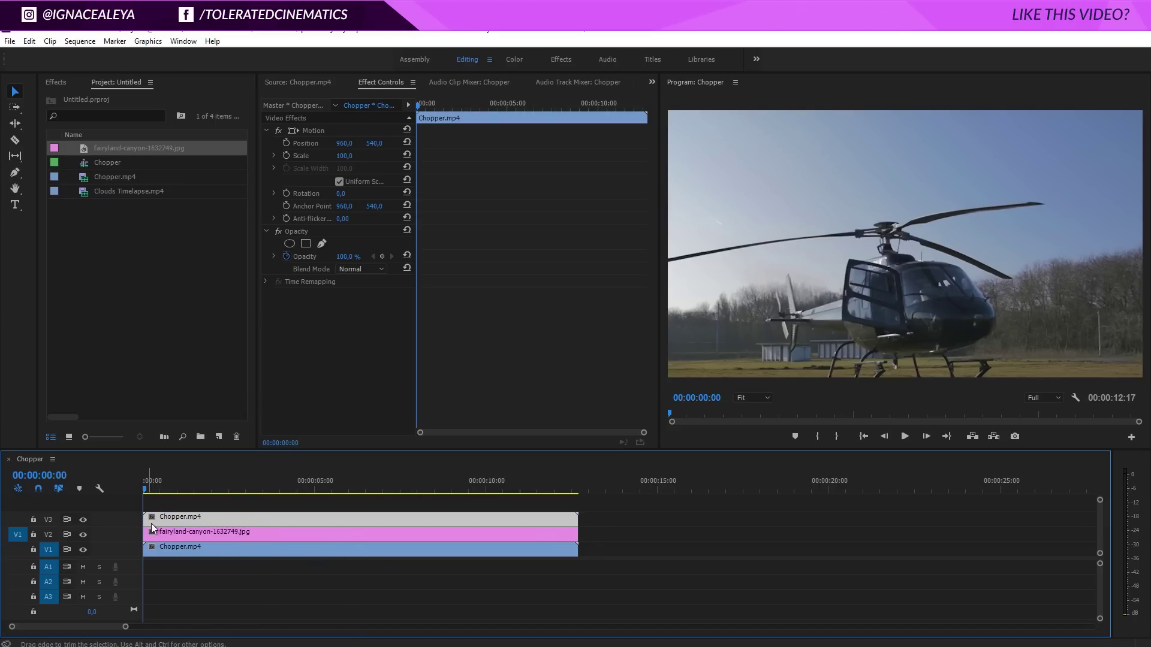
click(65, 81)
click(47, 162)
click(46, 162)
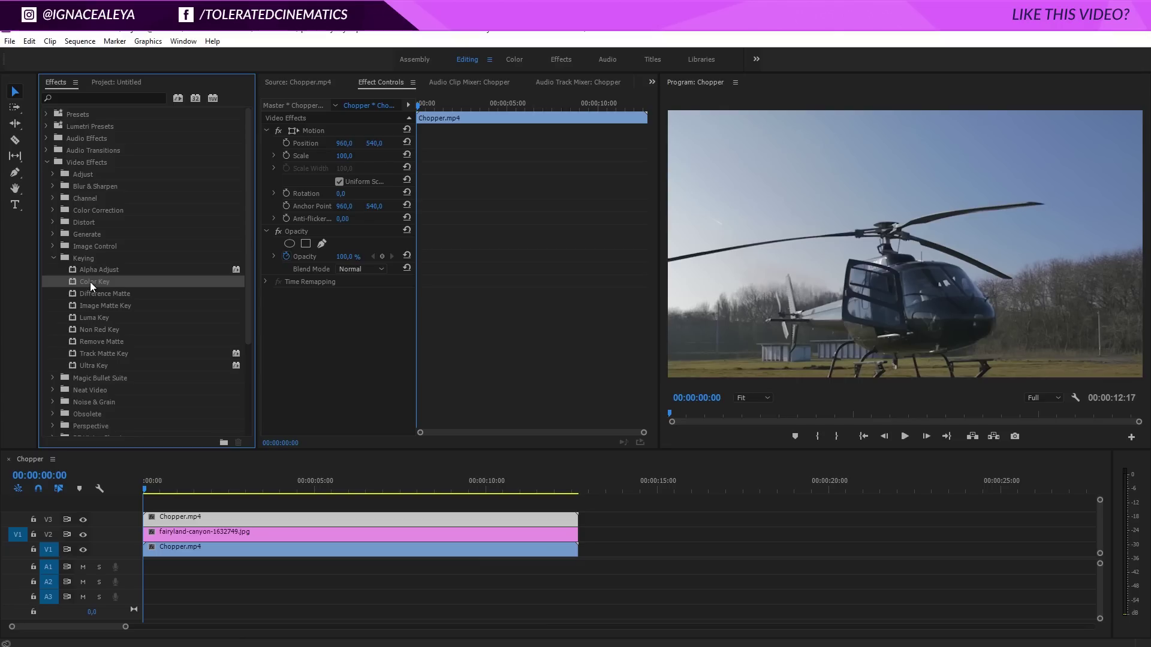
Step: Apply Color Key to the V3 Chopper copy, sample the sky, set tolerance 21, and paste a duplicate
drag(90, 282, 180, 521)
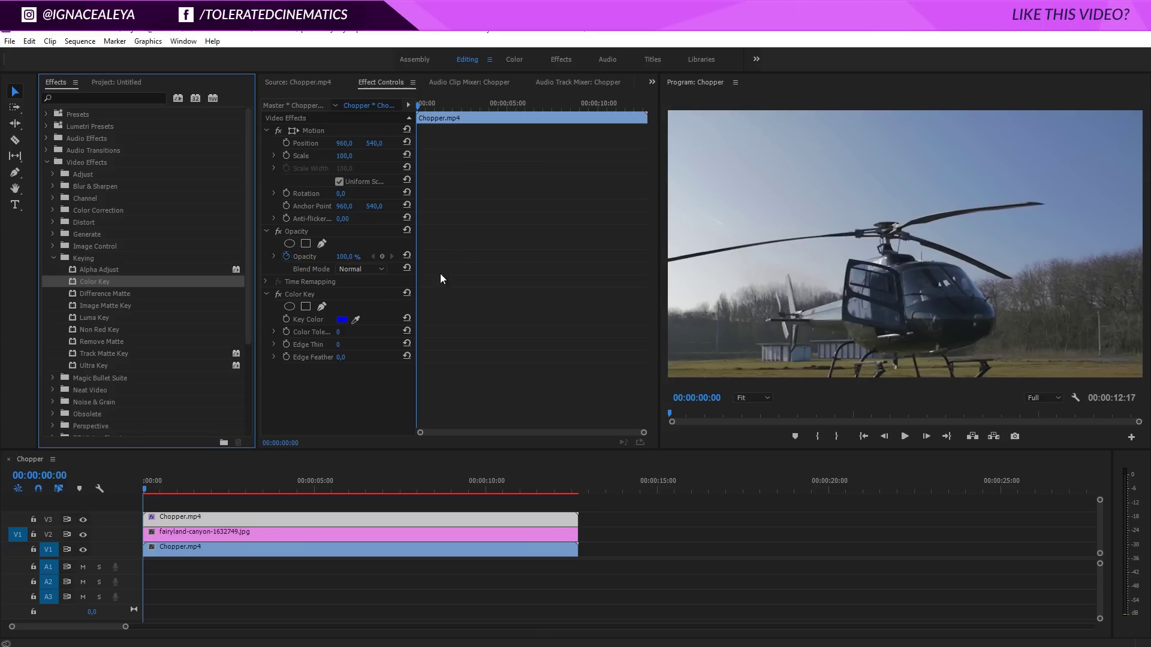
drag(355, 320, 889, 196)
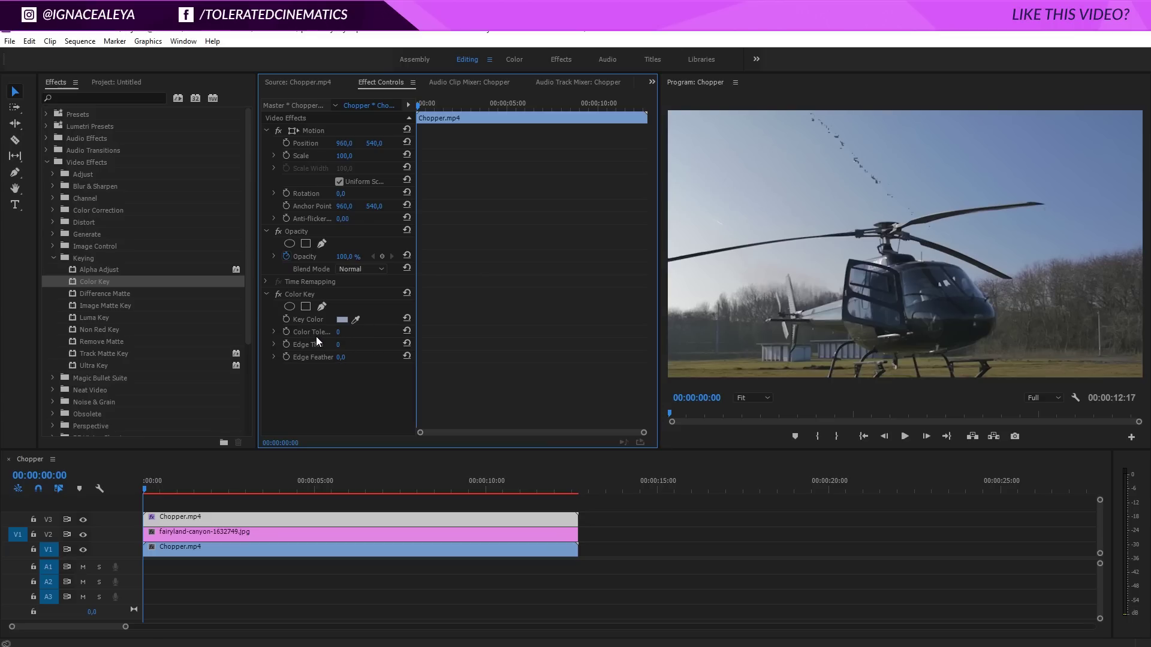
drag(338, 337, 441, 339)
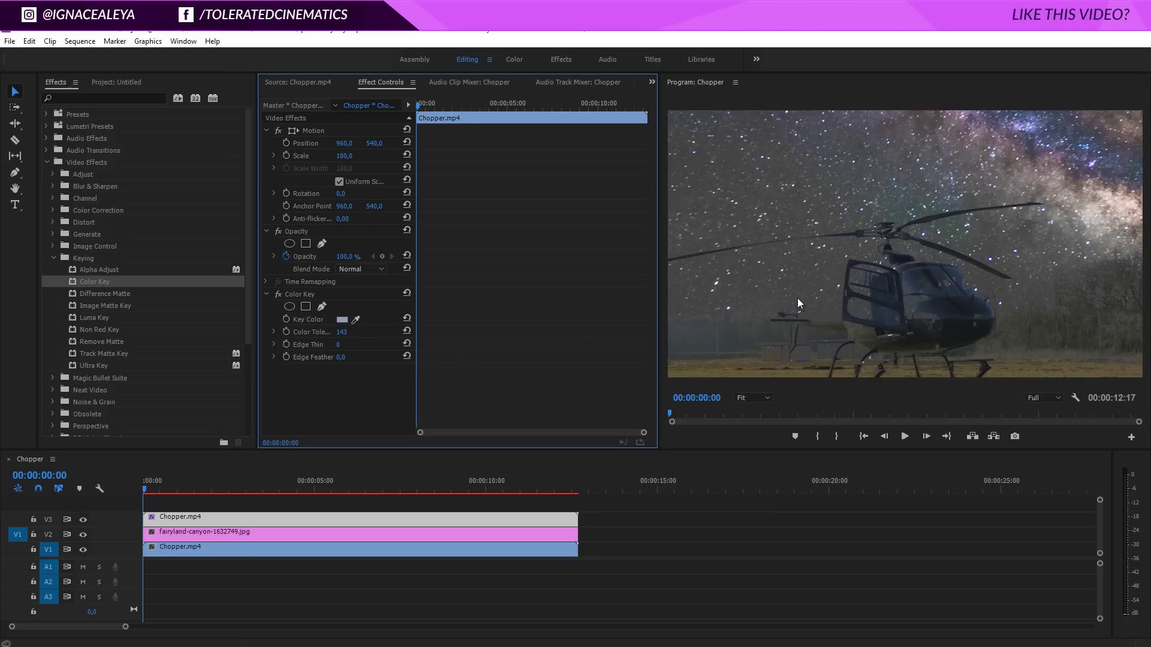
click(406, 331)
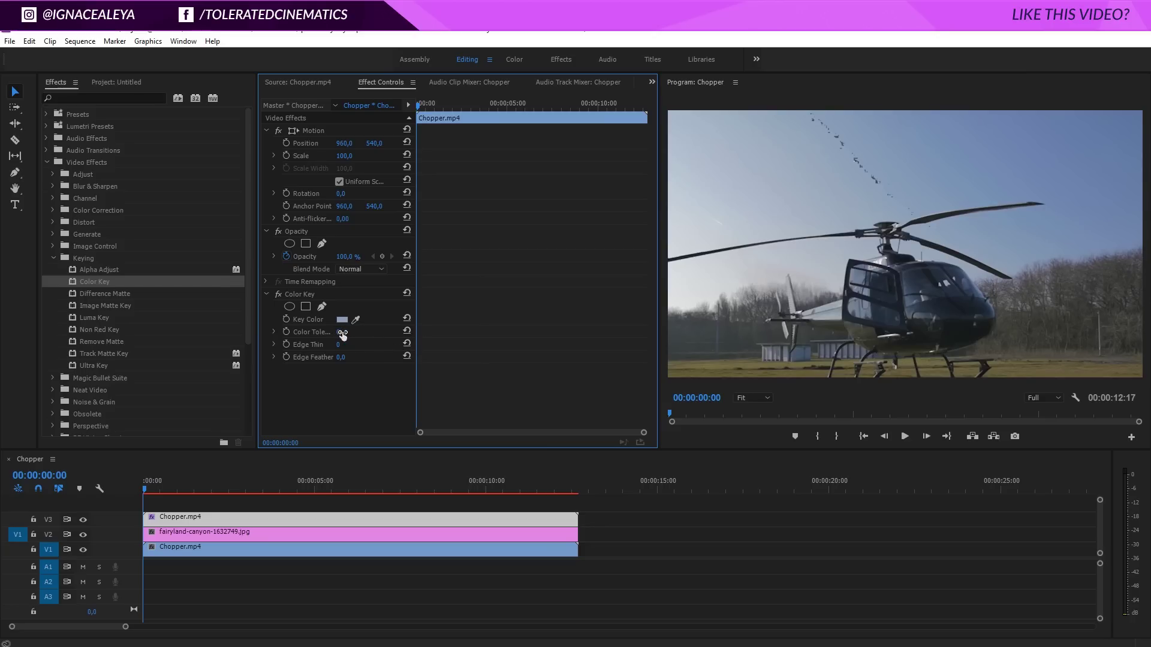
drag(343, 334, 405, 331)
click(304, 295)
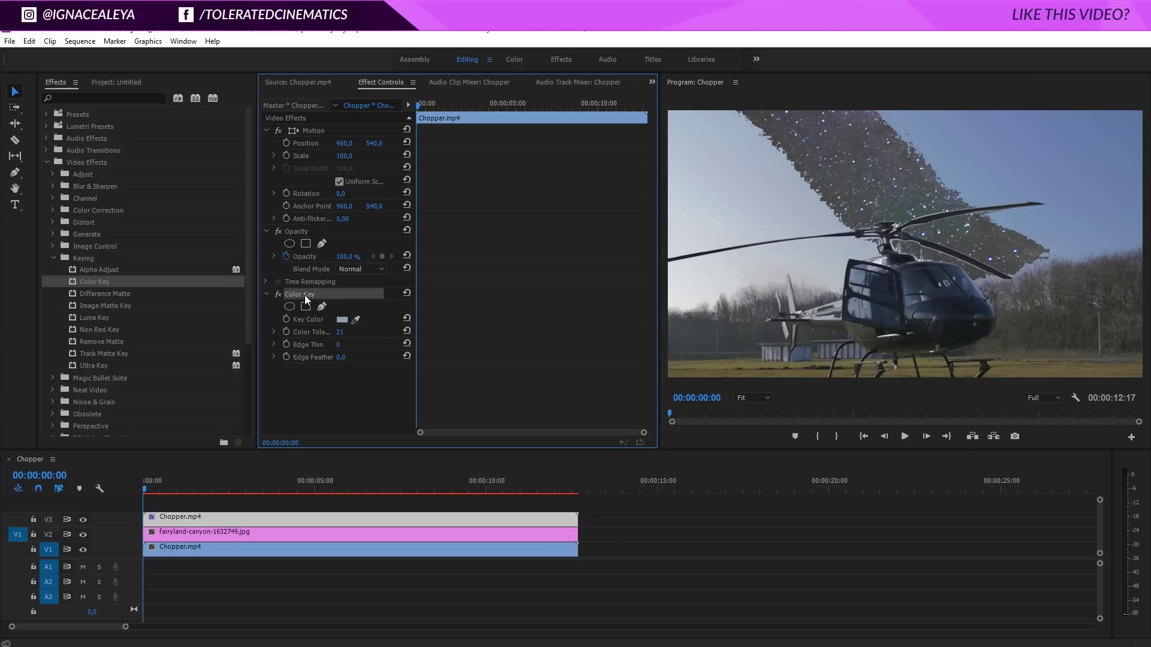
key(ctrl+c)
key(ctrl+v)
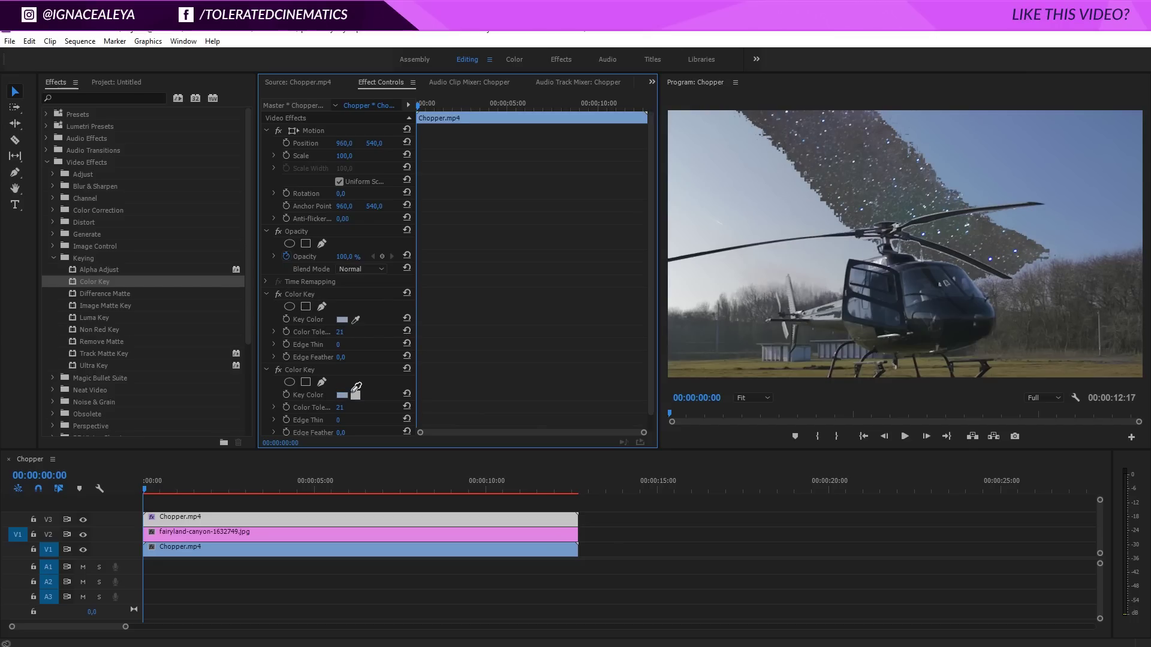
Step: Sample the bright sky with the second Color Key, then delete that second Color Key
drag(356, 386, 693, 239)
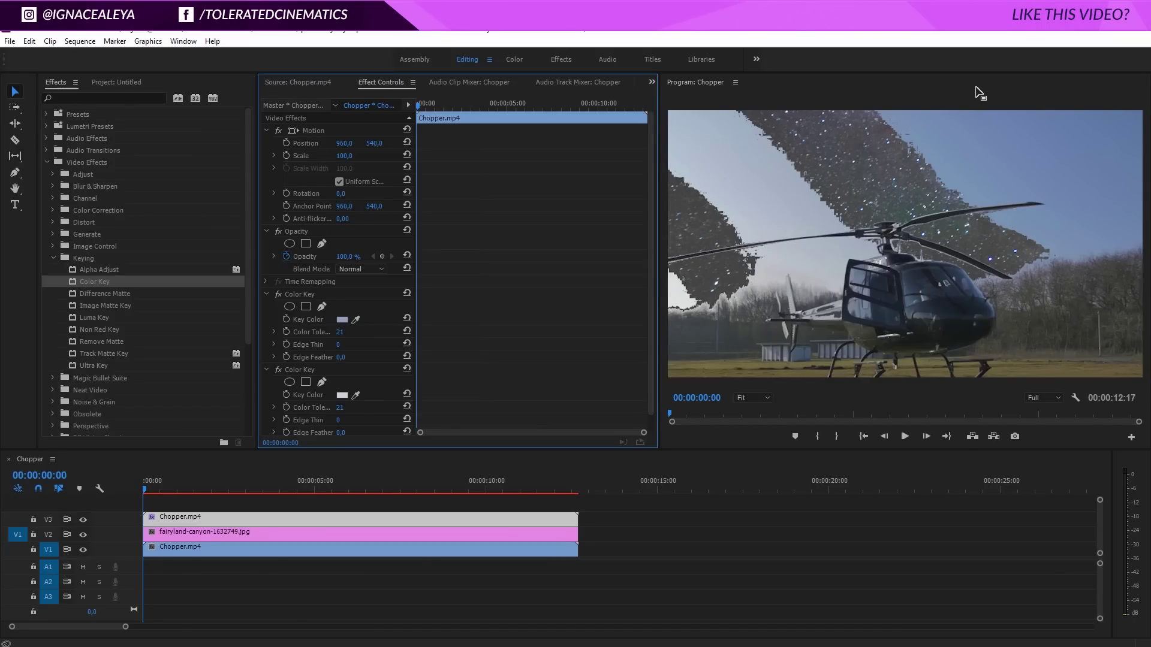
click(311, 373)
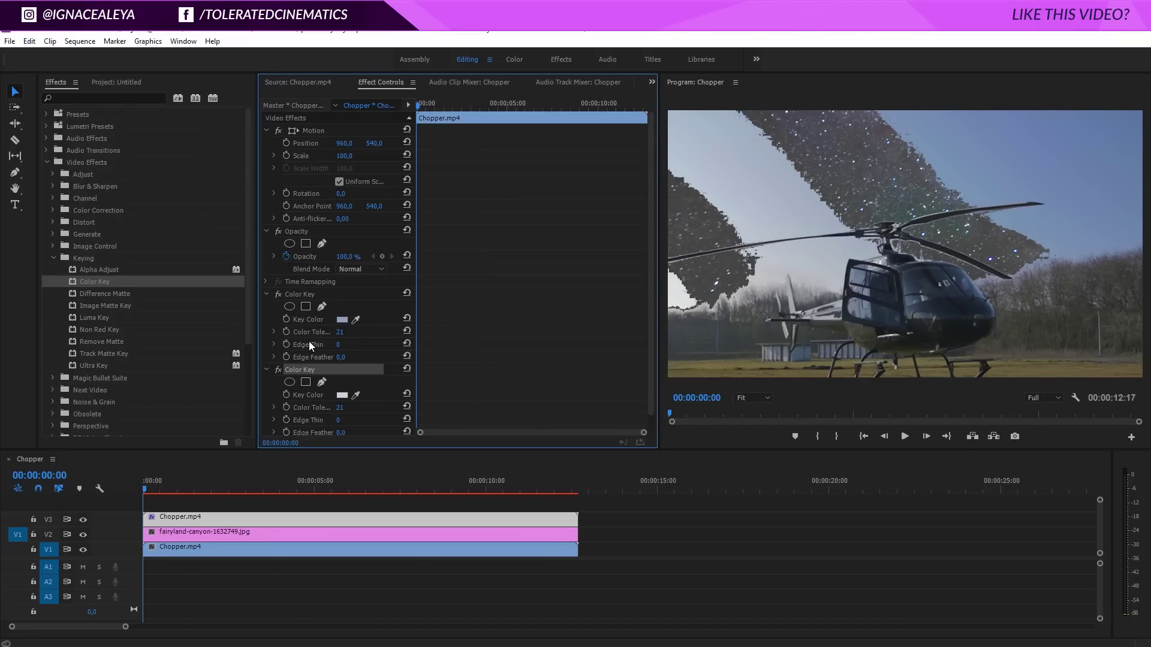
key(Delete)
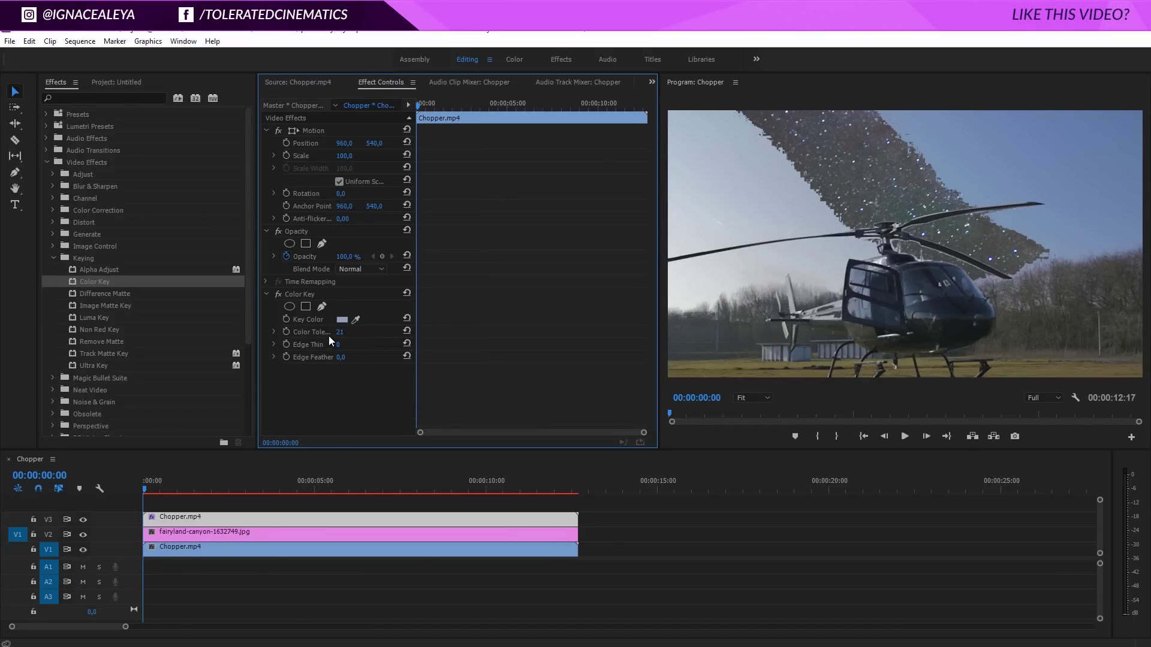
Step: Raise the Color Key tolerance to 120 and set Edge Feather to 3
drag(338, 333, 422, 329)
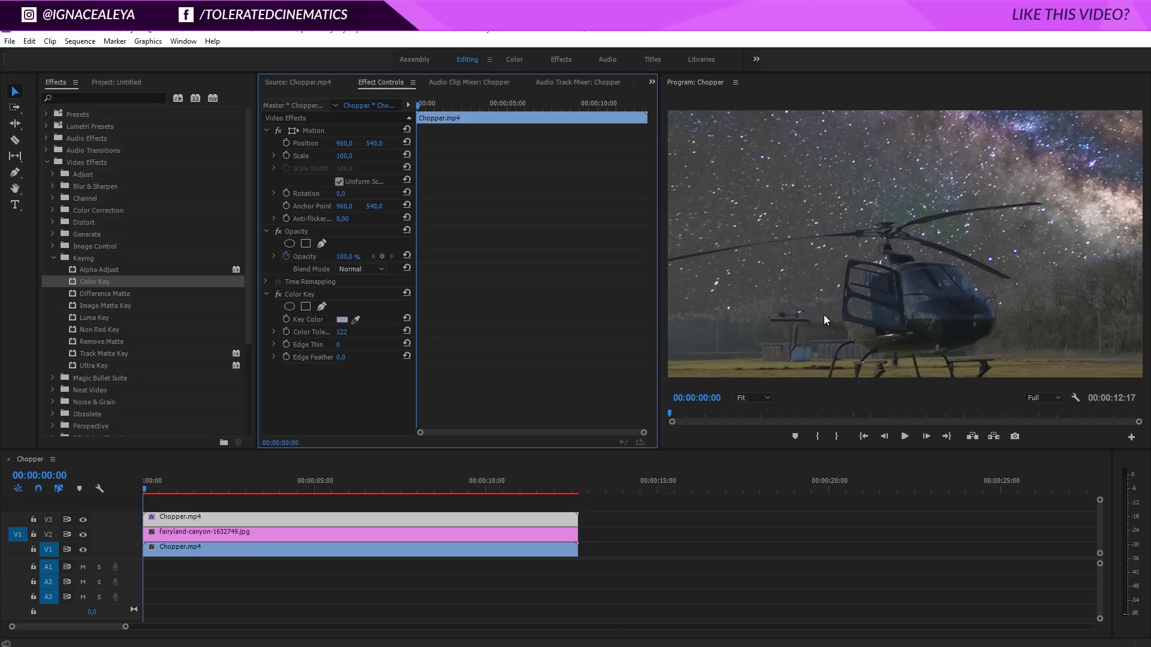
click(343, 331)
click(337, 346)
key(Down)
key(Down)
key(Down)
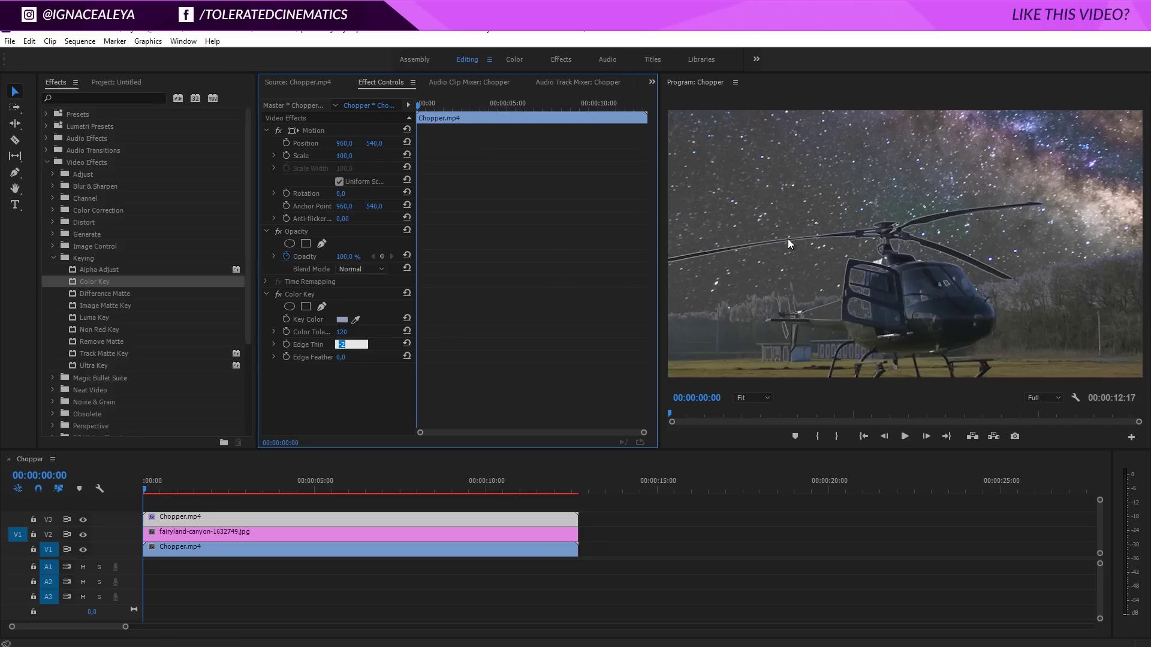
key(Up)
key(Up)
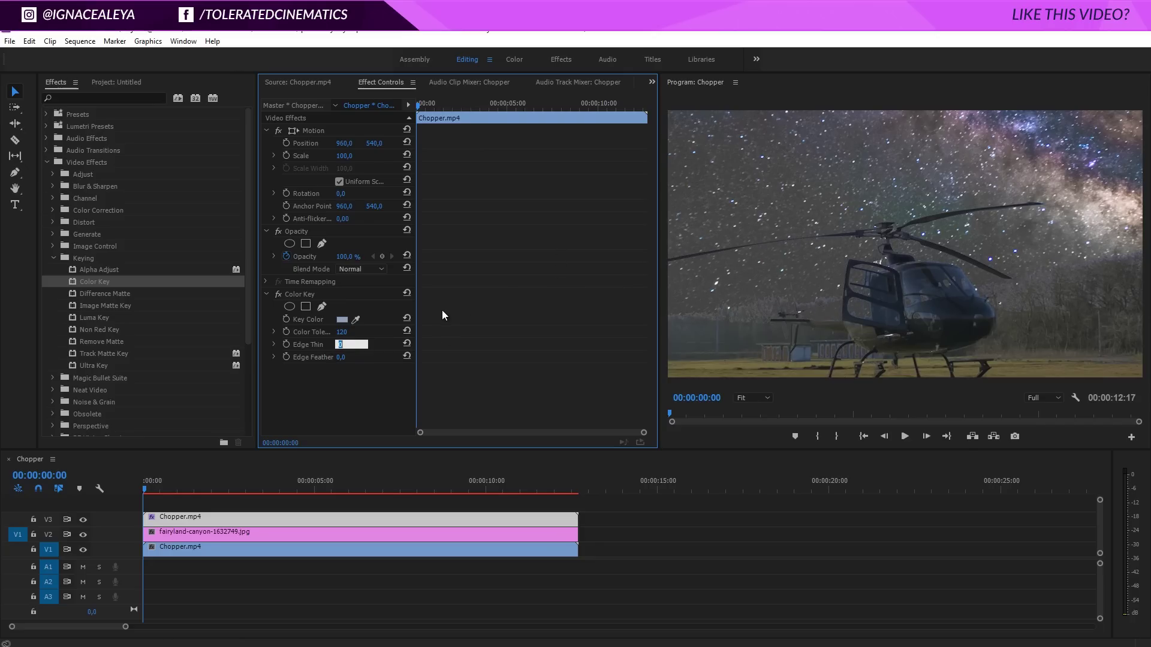
click(340, 358)
text(3)
key(Return)
Step: Set Edge Thin to 1 and re-enter an Edge Feather of 3
click(339, 345)
key(Up)
key(Return)
drag(342, 357, 327, 357)
click(342, 357)
text(3)
key(Return)
Step: View the Program monitor at 100% and set Color Key Edge Thin to 1
click(760, 396)
click(756, 482)
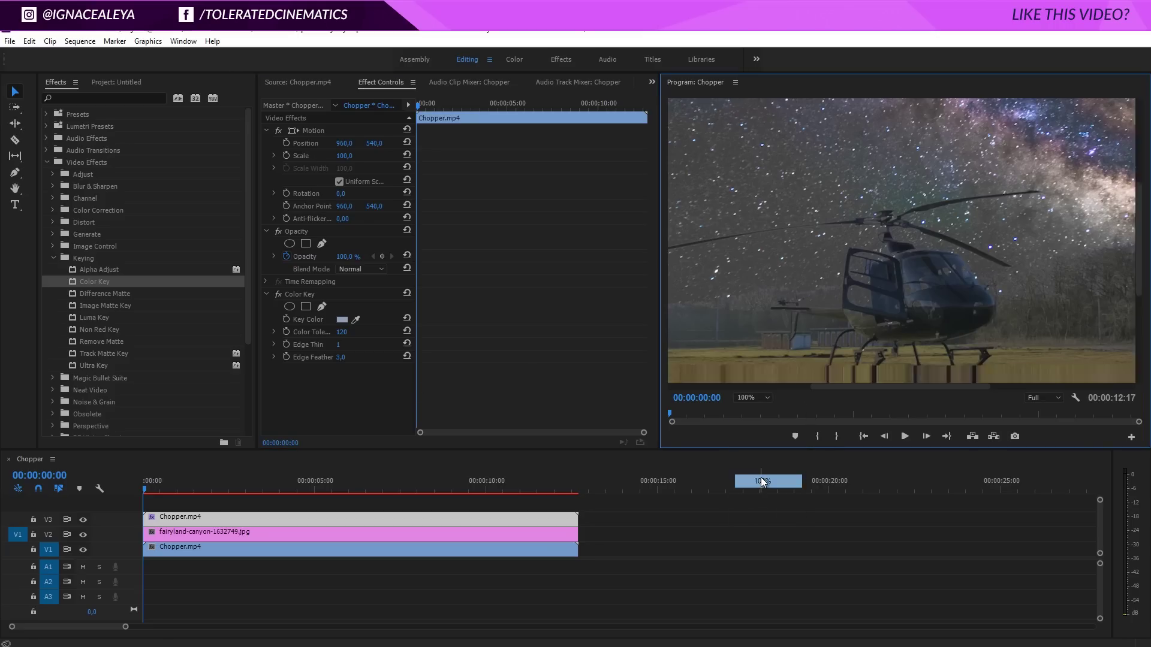
click(339, 344)
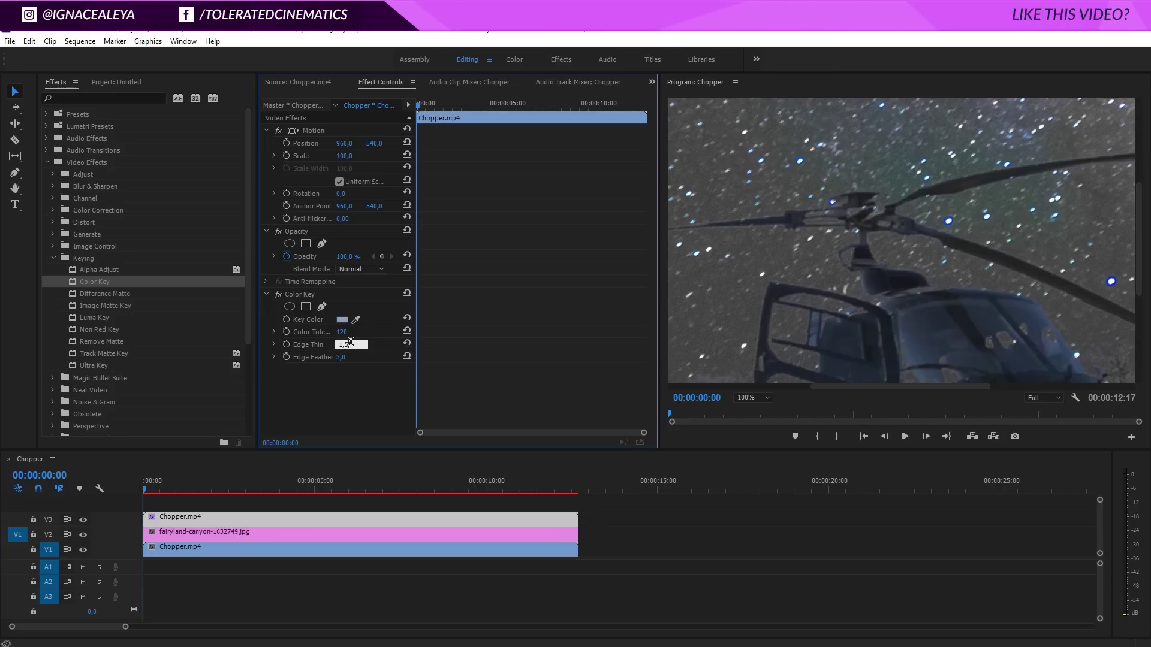
text(,5)
key(Return)
click(341, 344)
text(1)
key(Return)
Step: Lower Edge Feather to 1 and return the monitor zoom to Fit
click(341, 357)
text(1)
key(Return)
click(753, 397)
click(749, 409)
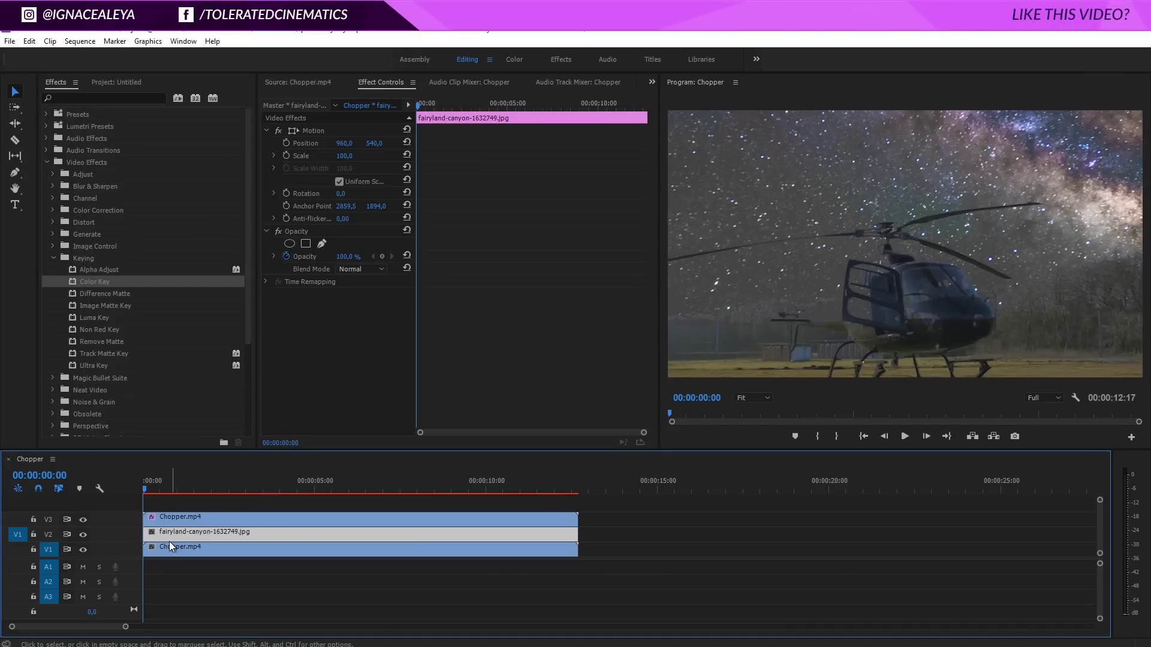
Step: Set the fairyland-canyon image's Motion Scale to 50
click(345, 156)
text(5)
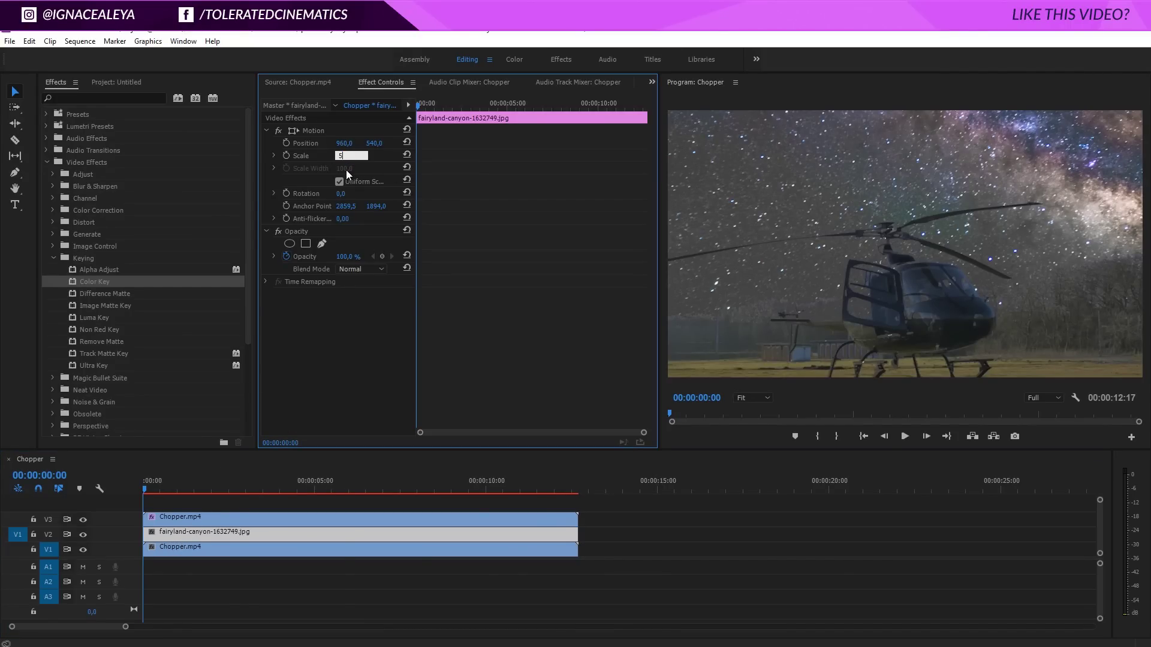
text(0)
key(Return)
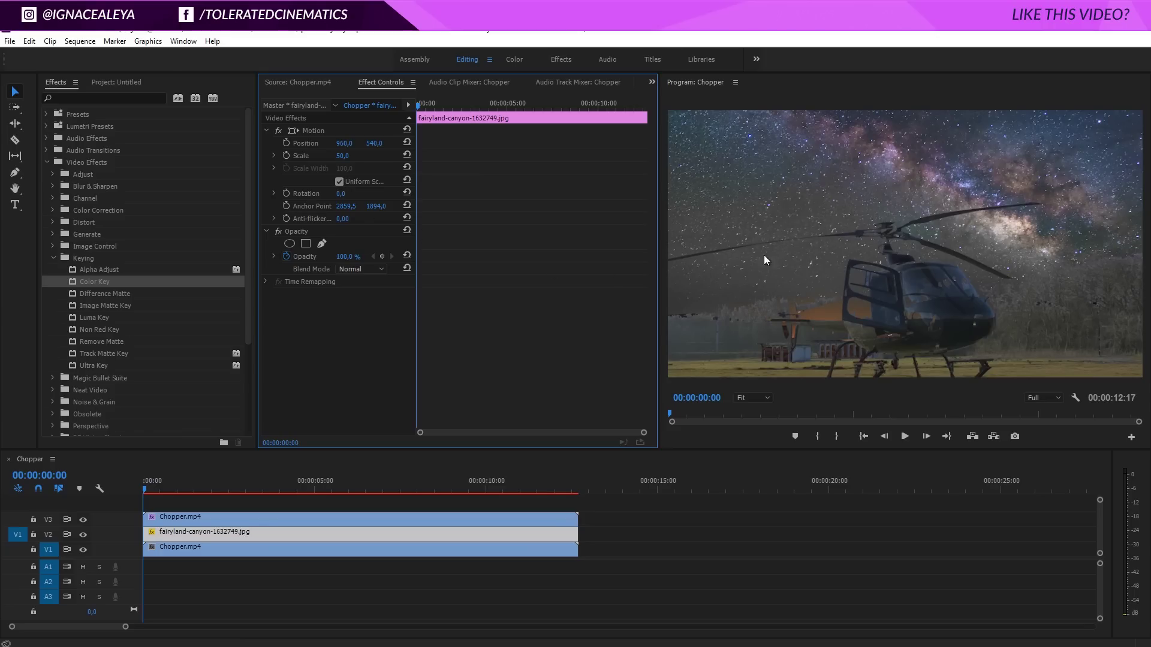
Step: On the V3 Chopper clip at 25% monitor zoom, add a pen mask to Opacity
click(359, 519)
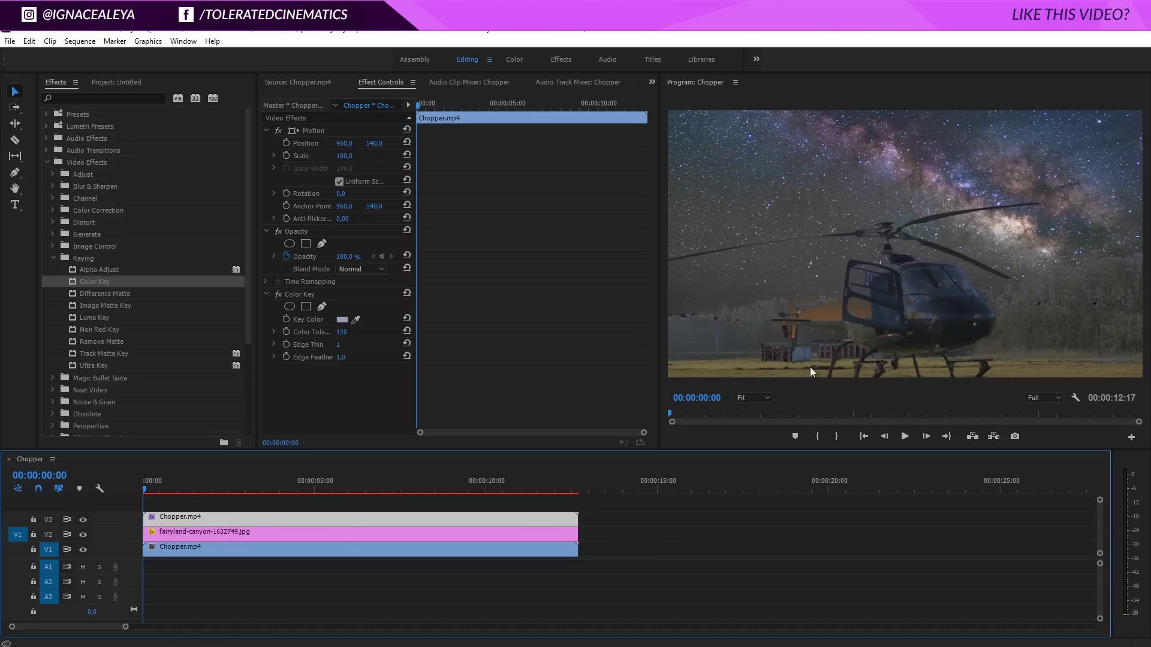
click(757, 398)
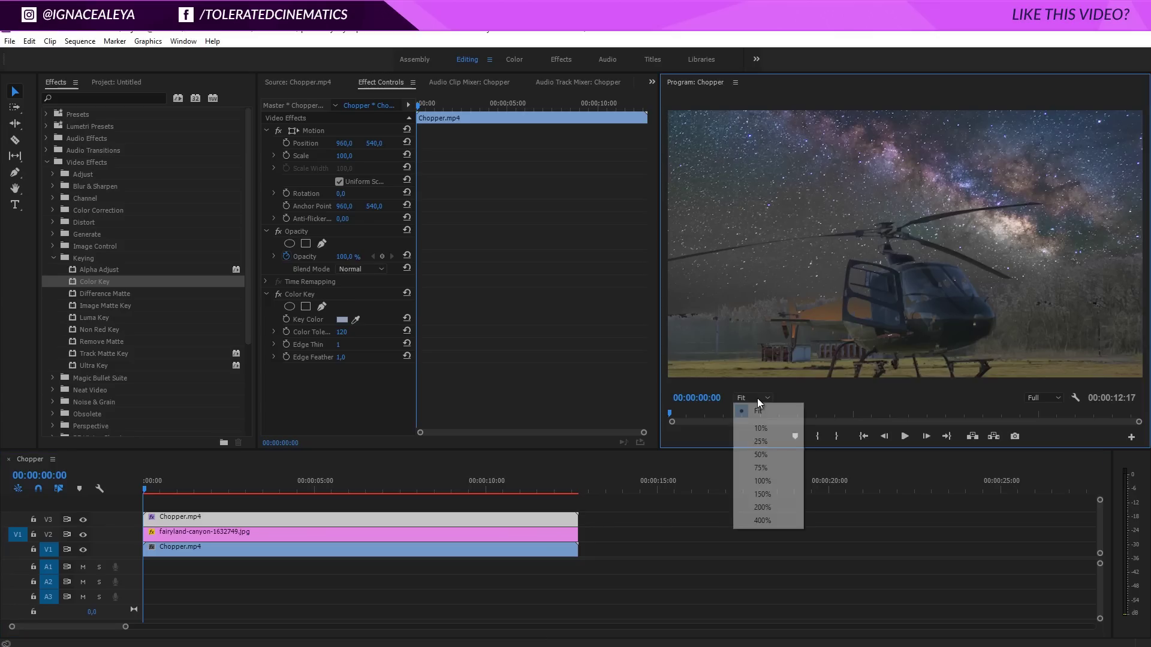
click(764, 443)
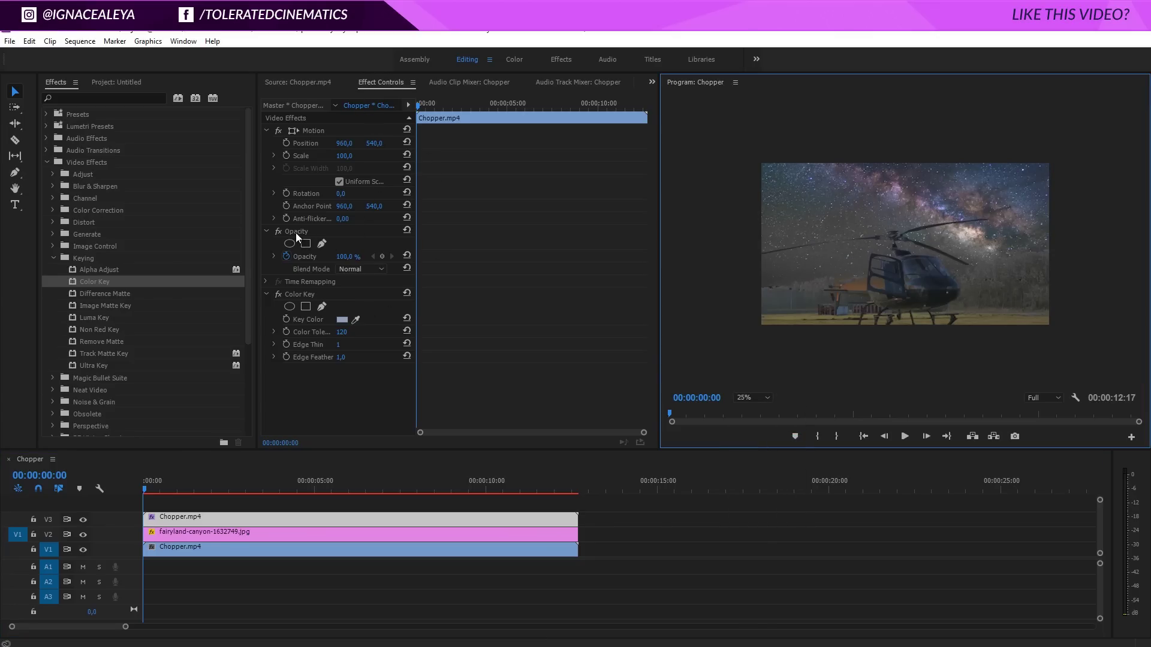
click(321, 243)
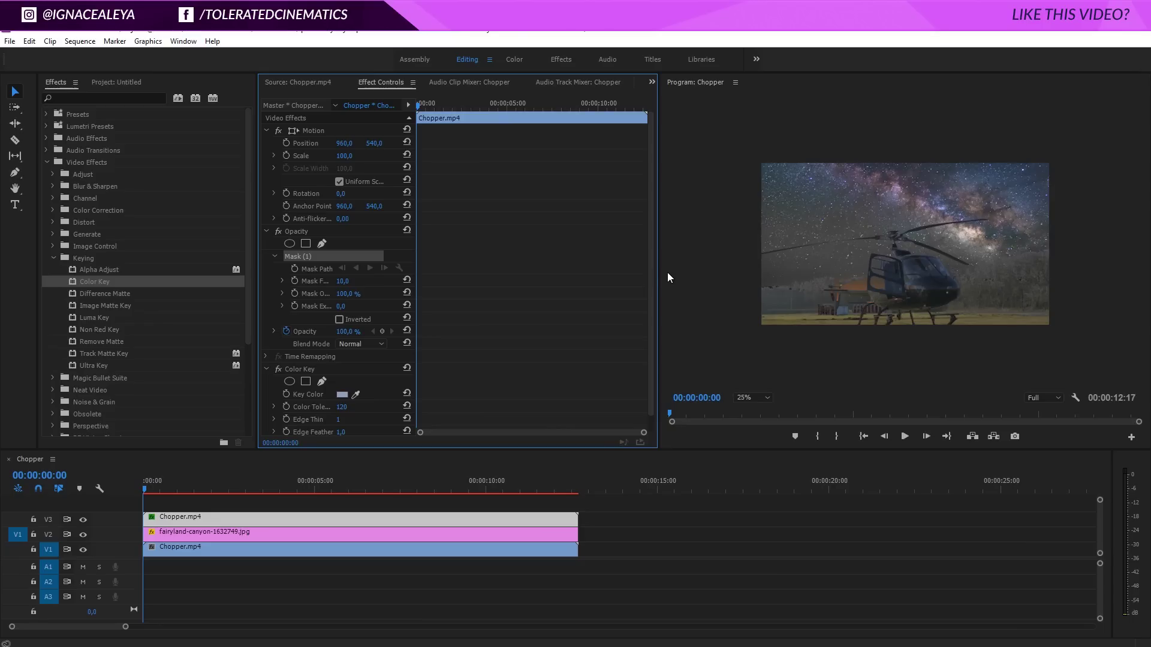
Step: Trace Mask (1) along the rotor line and bottom corners, closing it at the first point
click(670, 274)
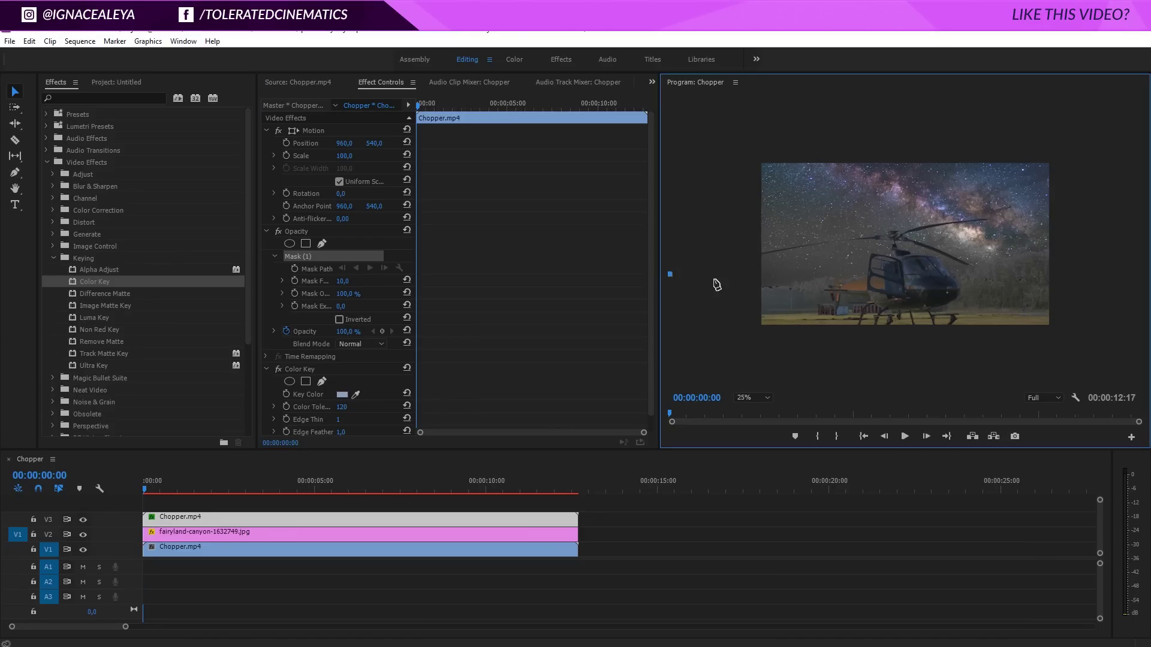
drag(805, 263, 836, 257)
click(901, 245)
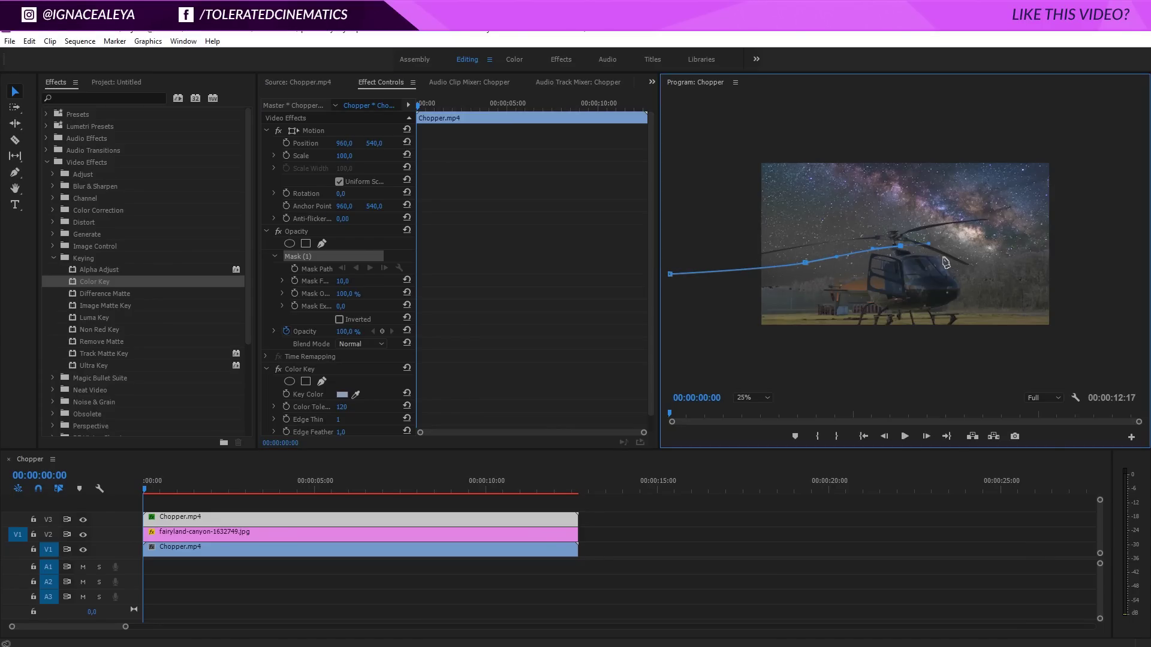
drag(1012, 239, 1040, 234)
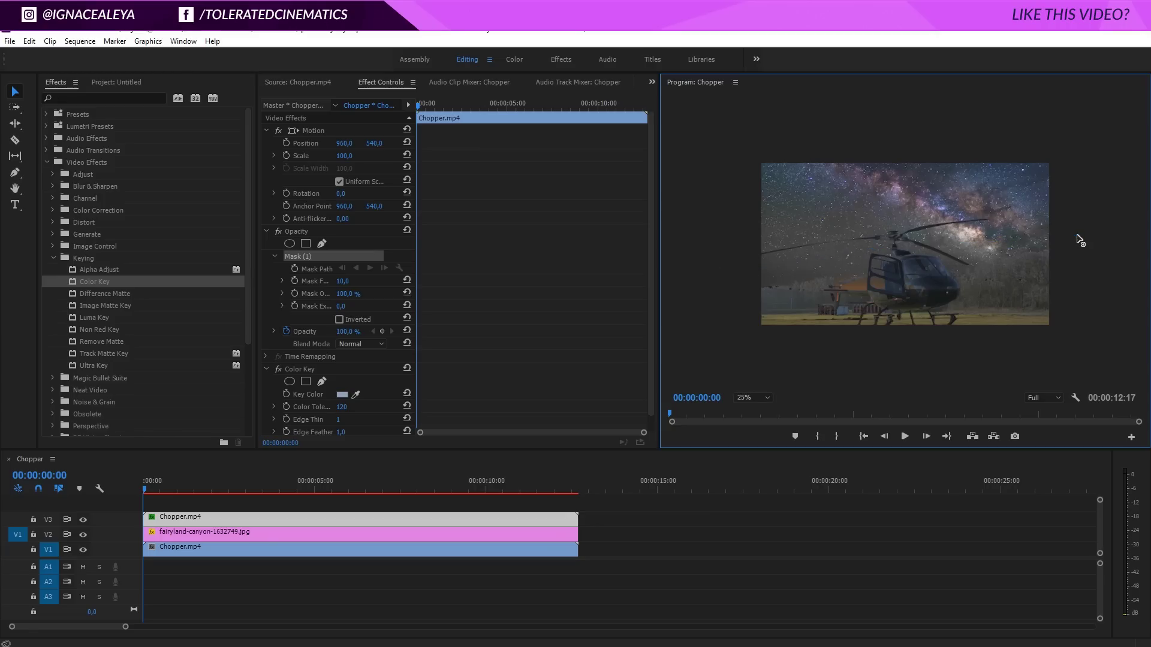
click(1077, 235)
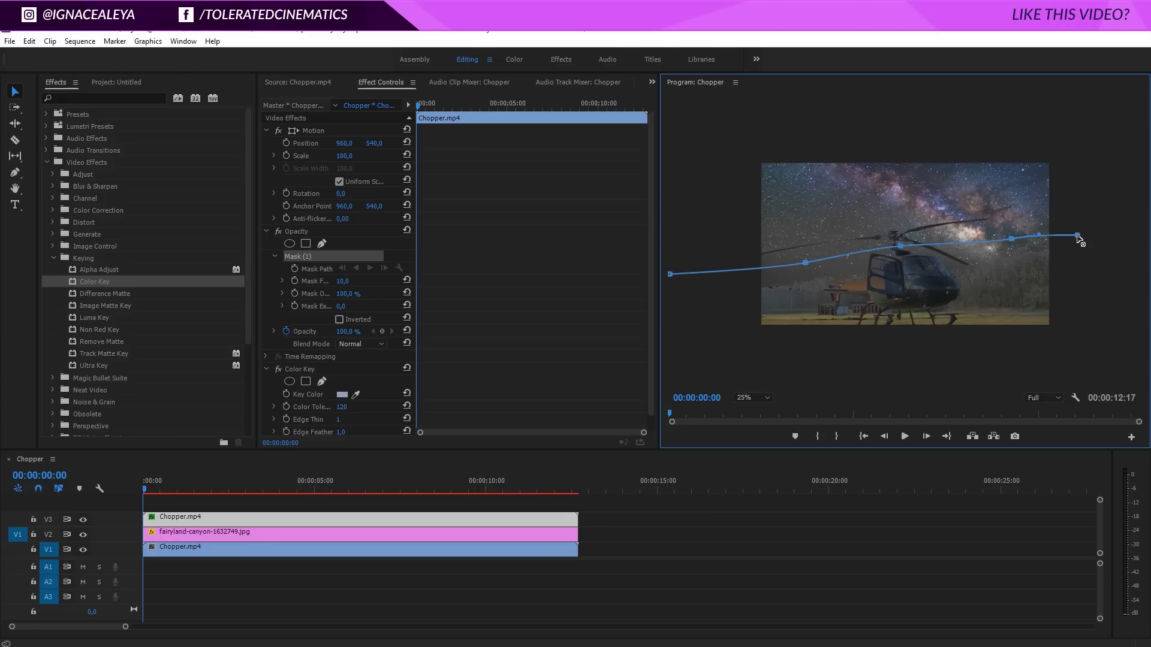
click(1128, 239)
click(1115, 364)
click(672, 365)
click(670, 276)
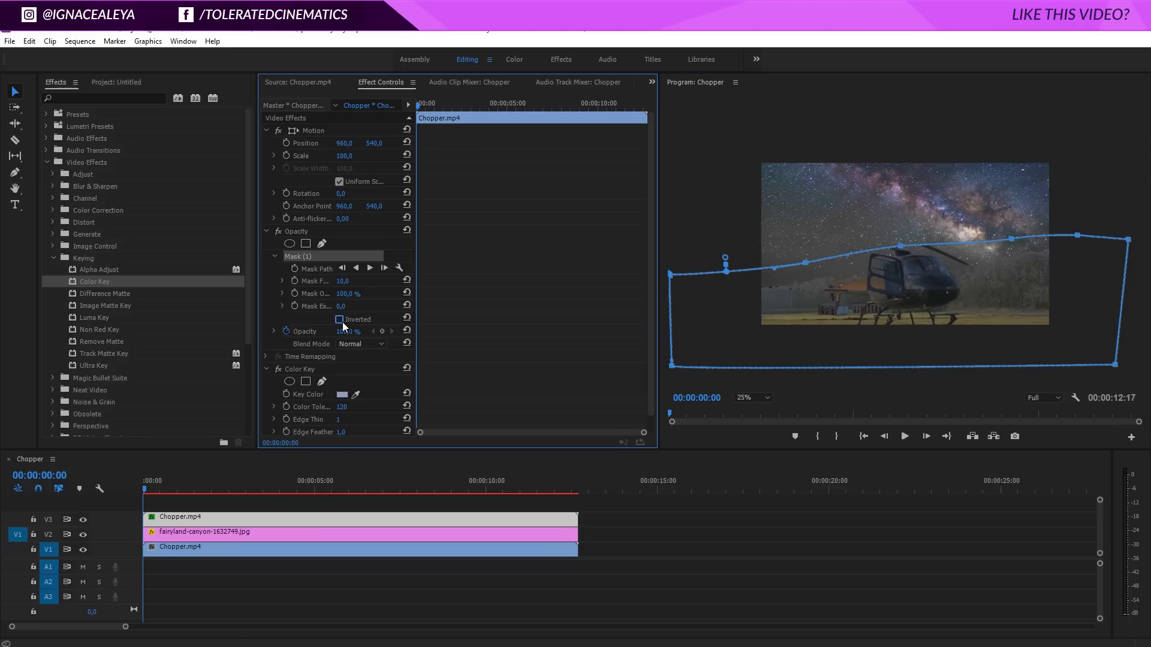
click(290, 508)
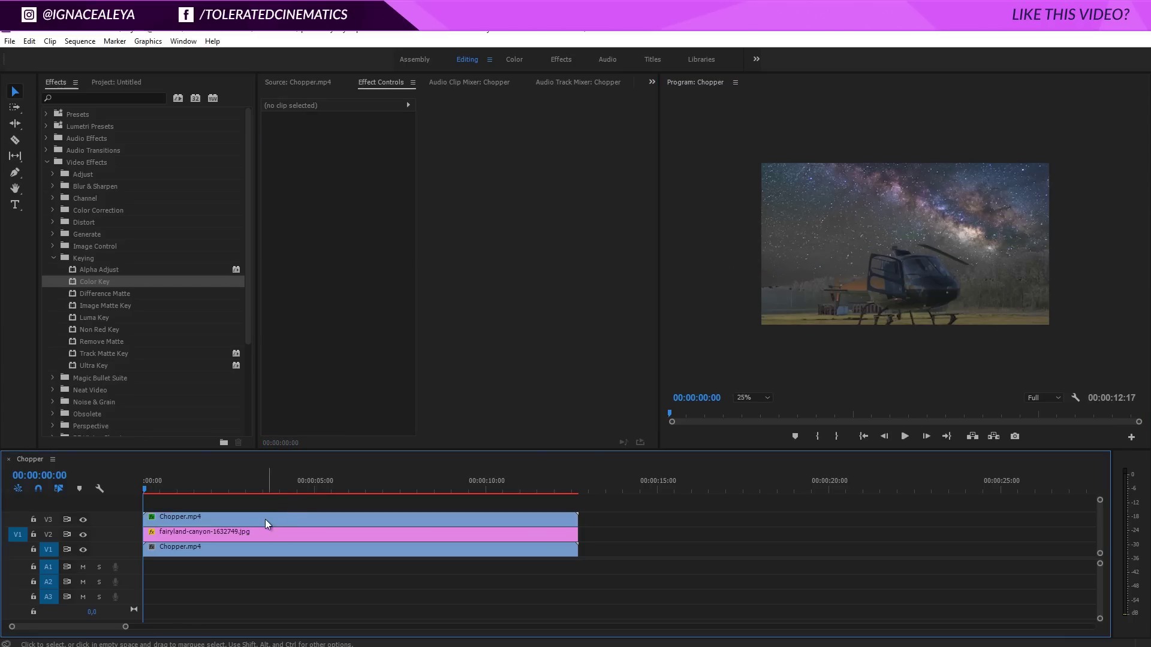
Step: Alt-drag the Chopper clip onto V4 and remove Color Key from the V4 copy
click(237, 520)
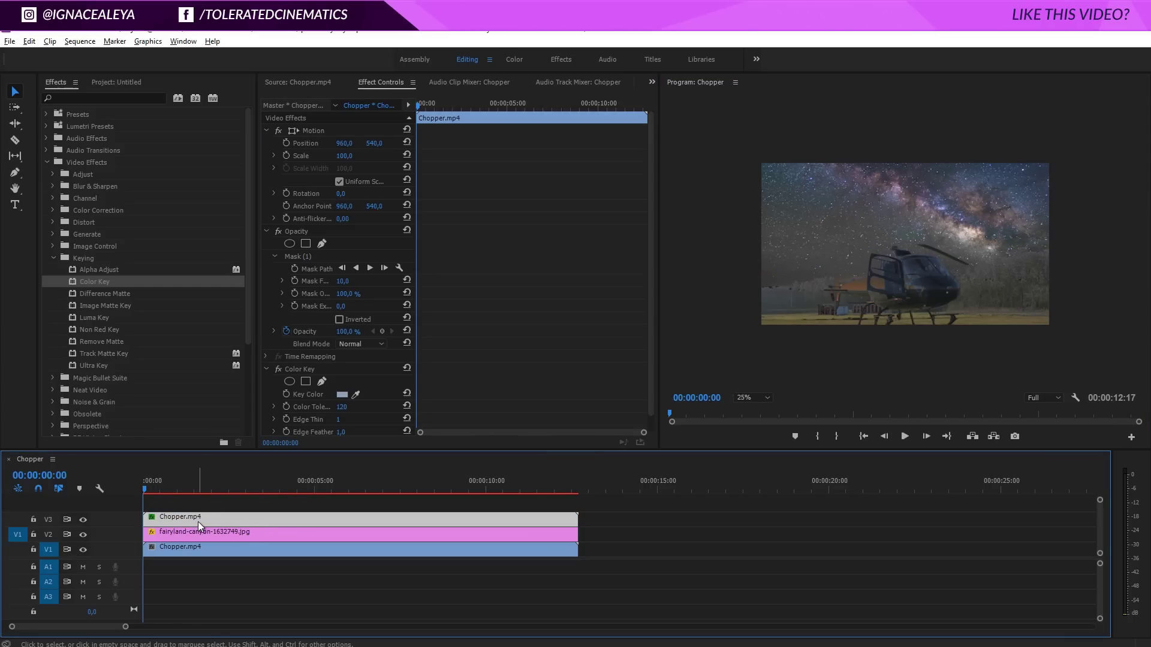
drag(198, 521, 195, 502)
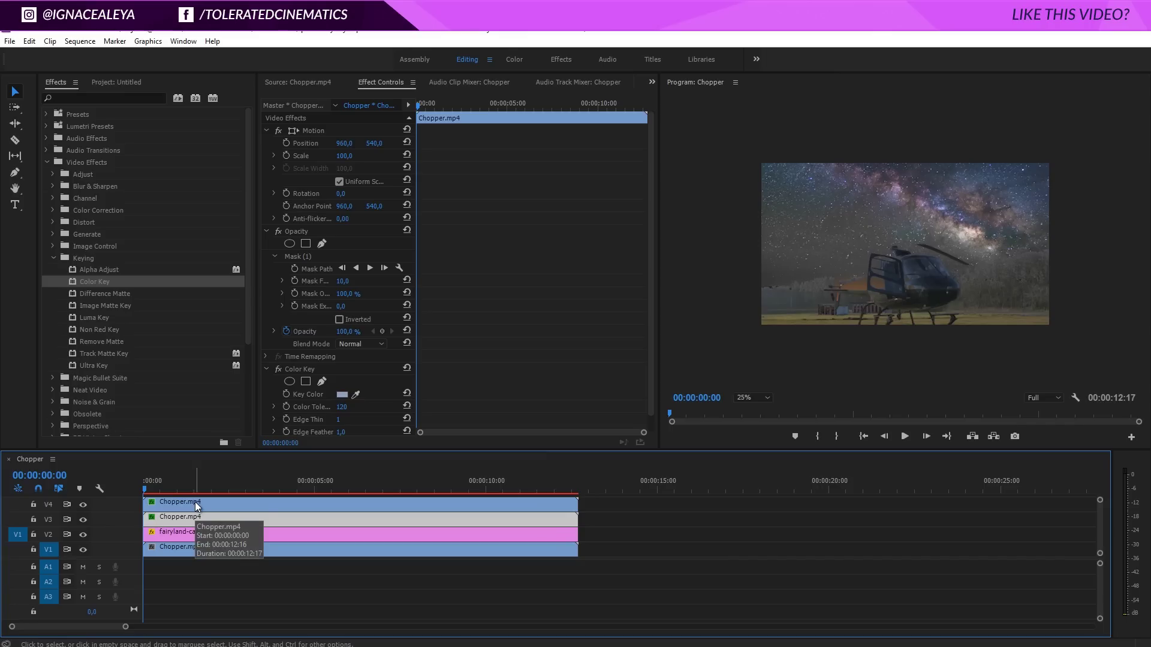
click(299, 368)
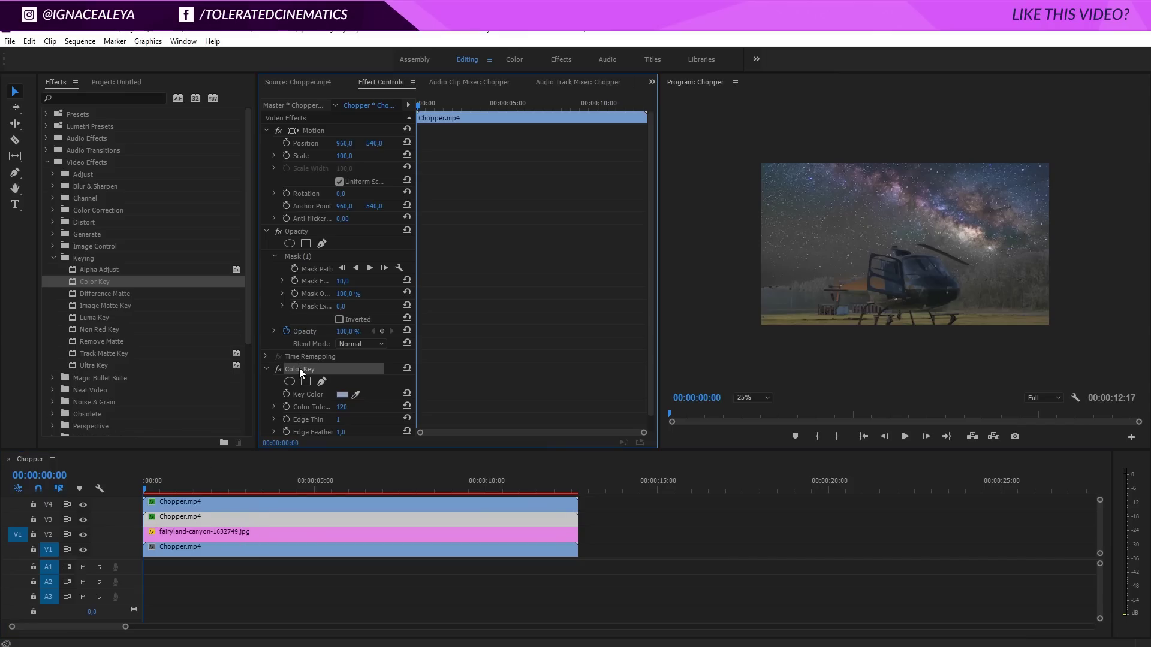
key(Delete)
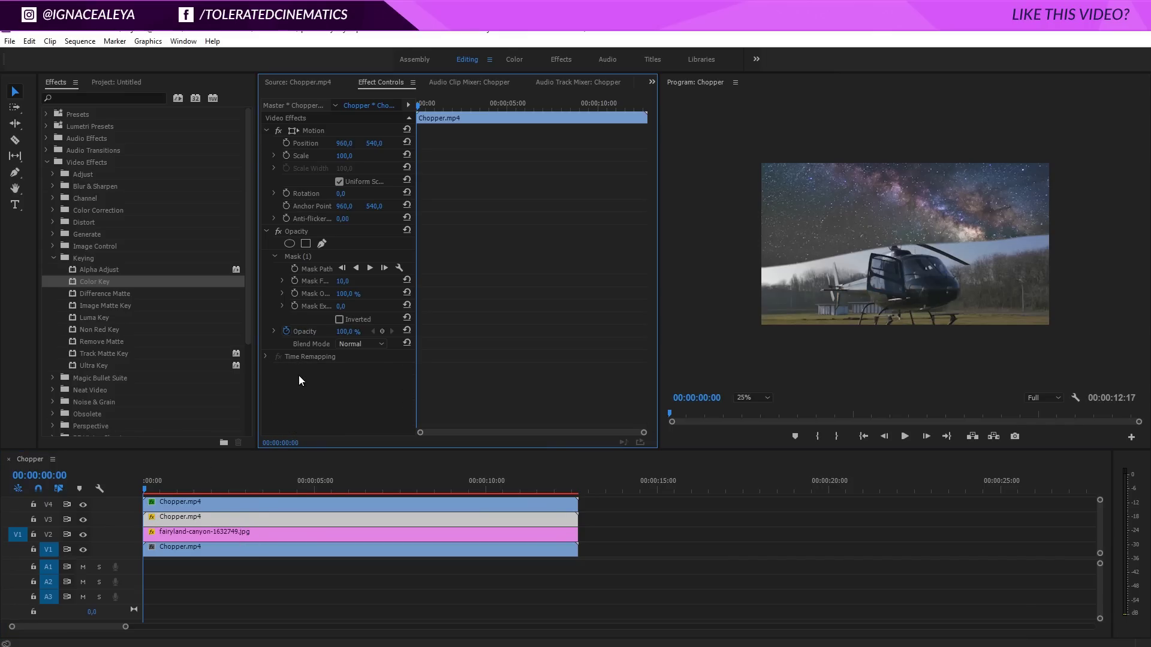
click(216, 505)
key(ctrl+z)
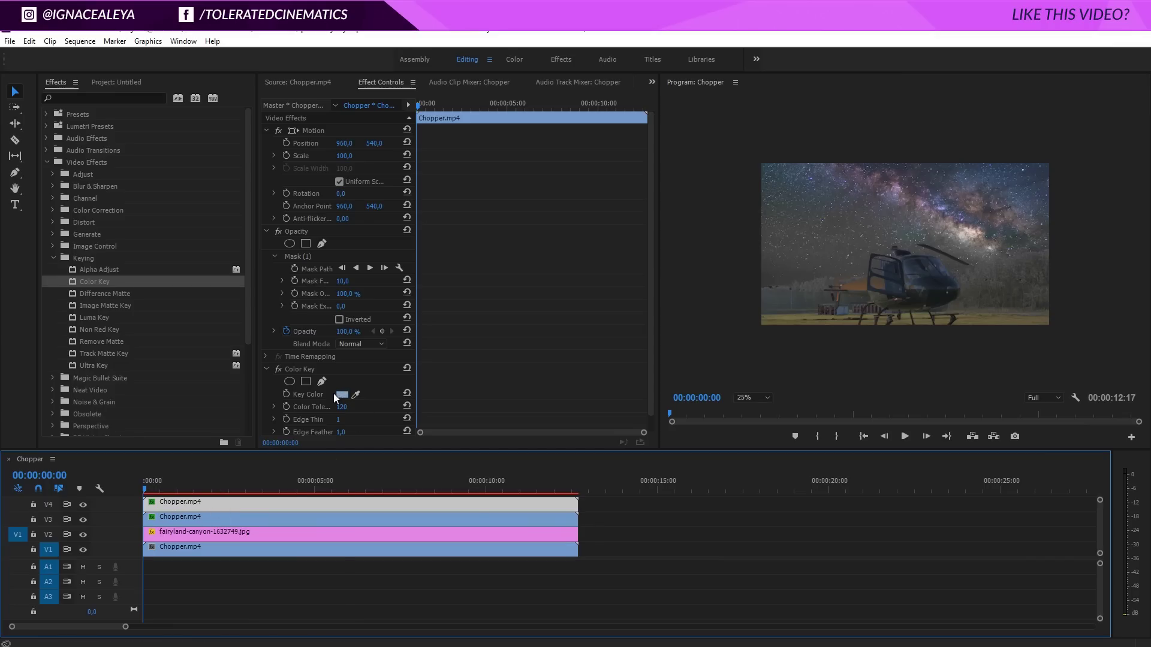
click(308, 369)
key(Delete)
Step: Delete Mask (1) from the lower V3 Chopper clip
click(185, 517)
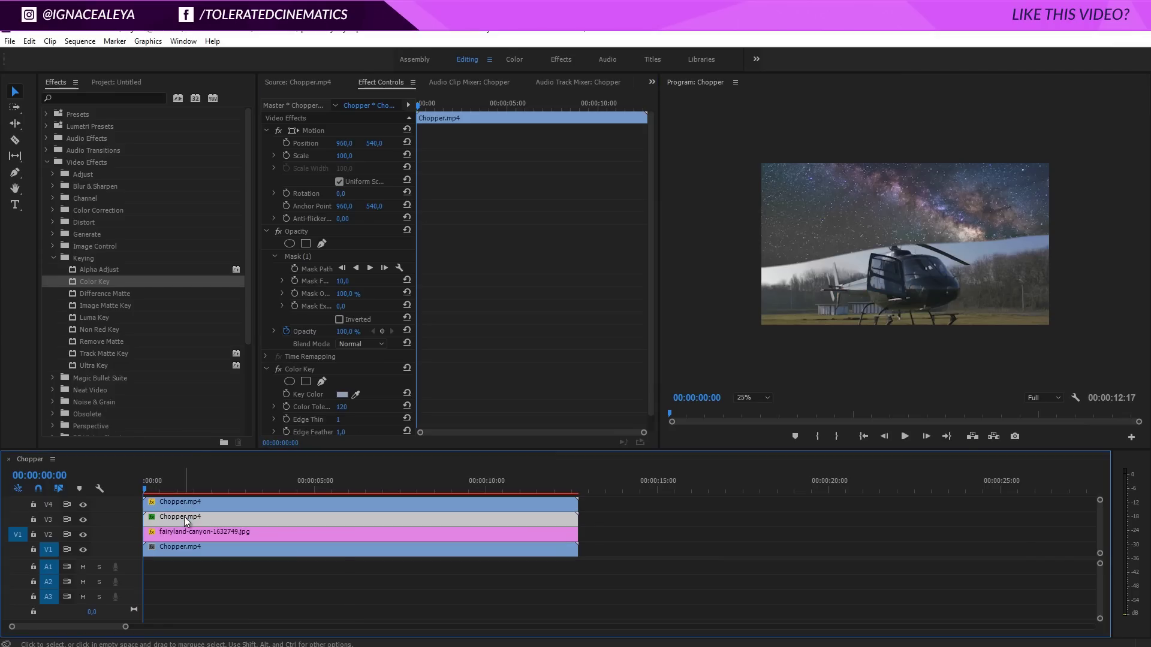
click(301, 257)
key(Delete)
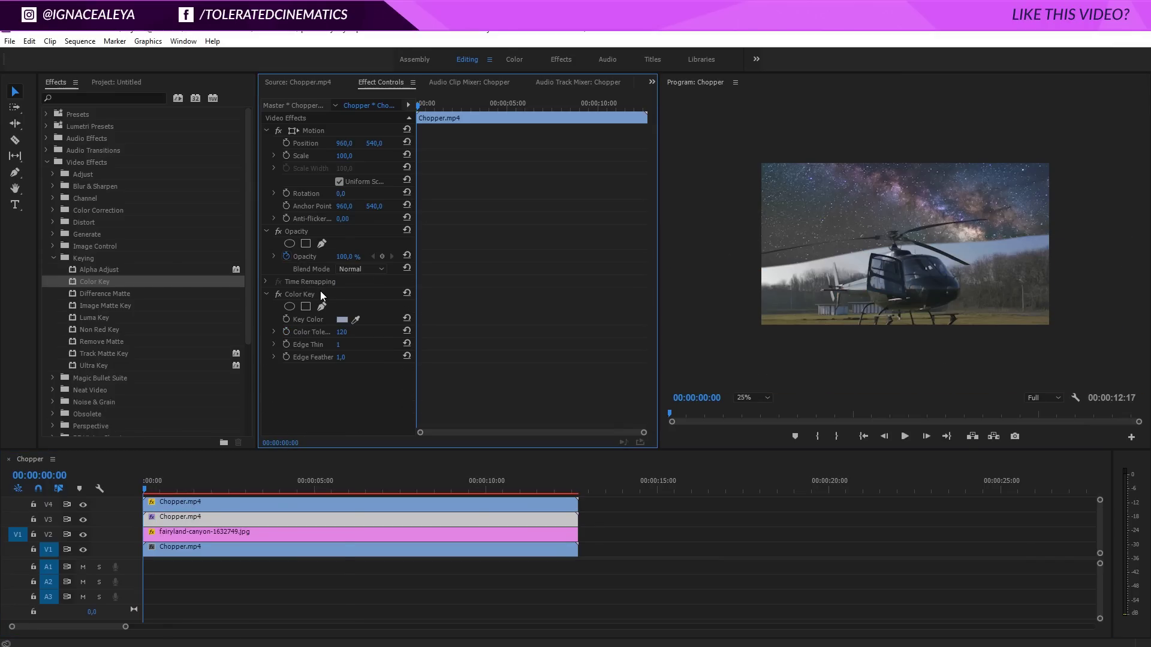
click(233, 507)
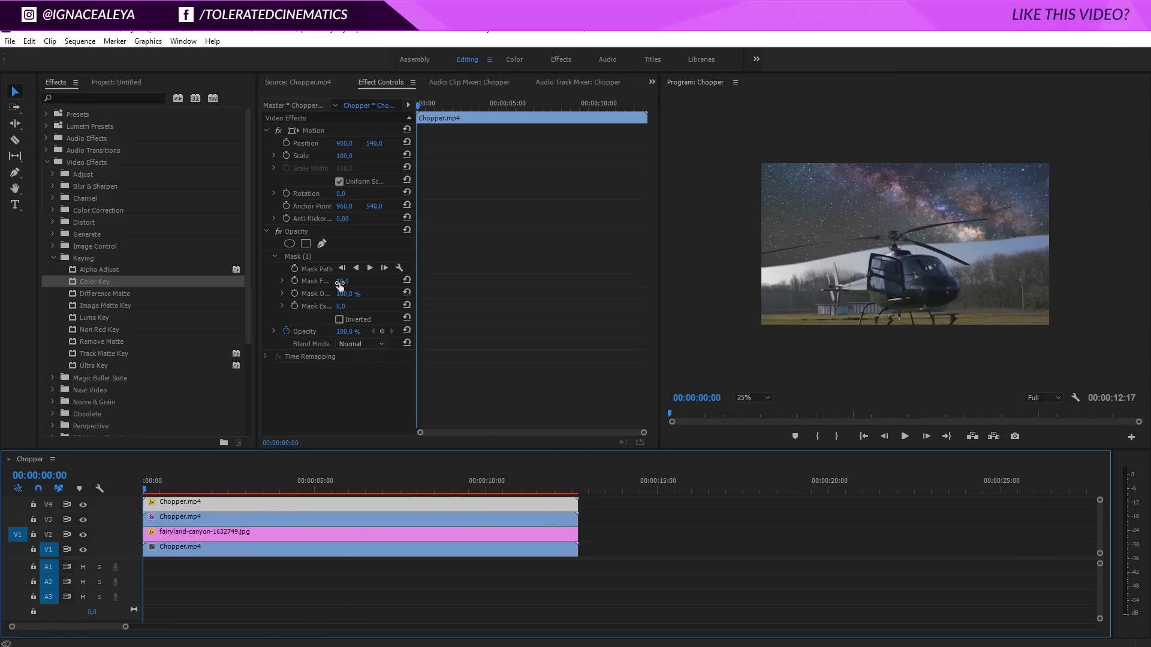
Step: Raise Mask Feather to about 412 and set Mask Expansion to 82
drag(342, 281, 492, 288)
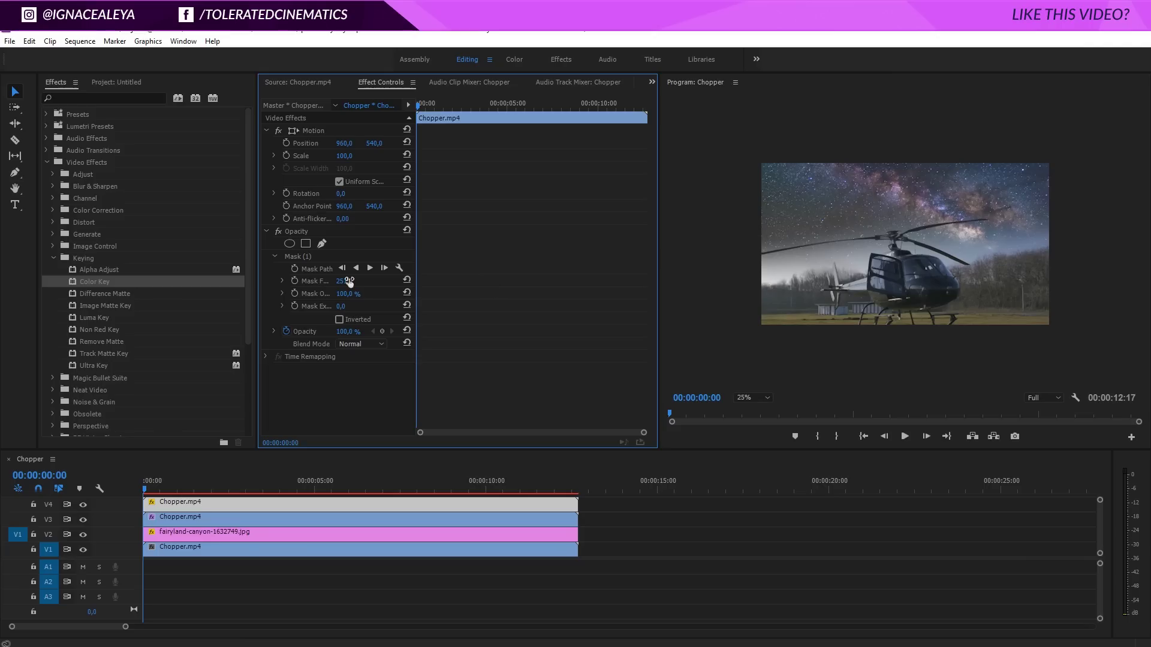
mouse_move(341, 310)
mouse_down()
mouse_move(313, 313)
mouse_move(354, 311)
mouse_up()
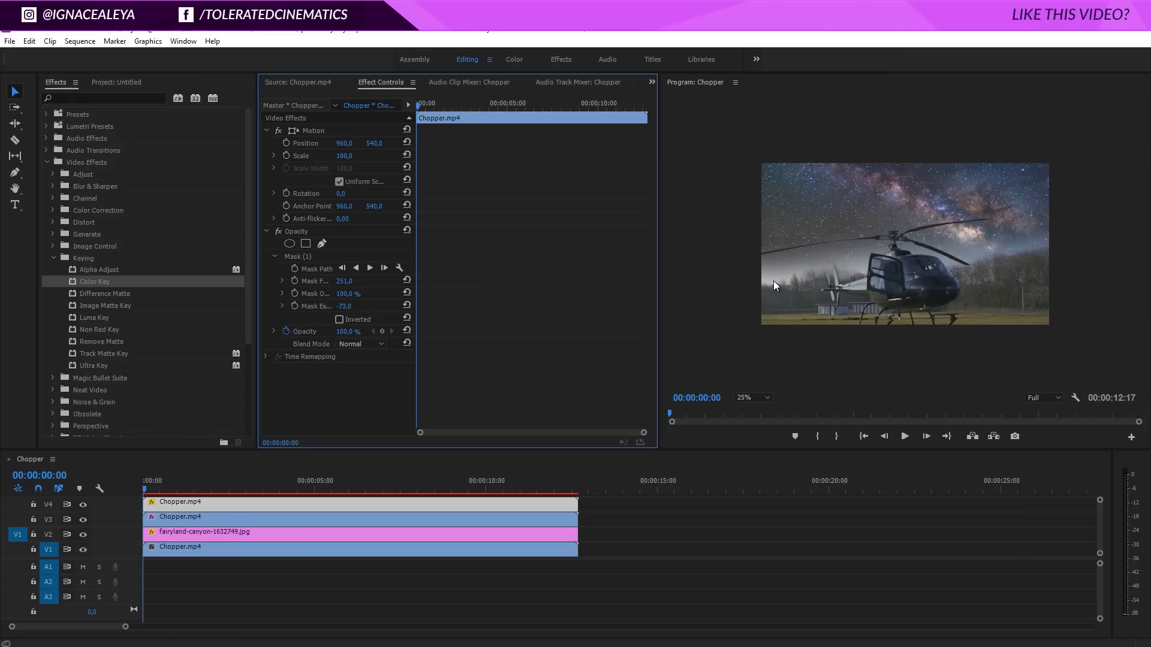
drag(345, 308, 444, 319)
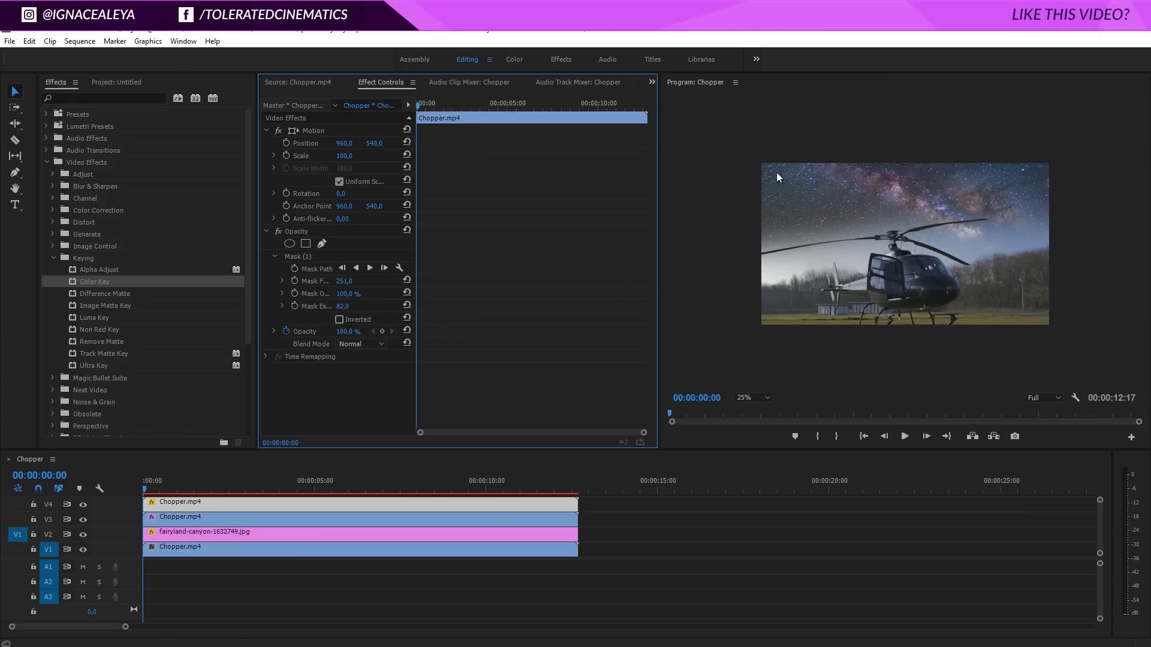
drag(345, 281, 455, 292)
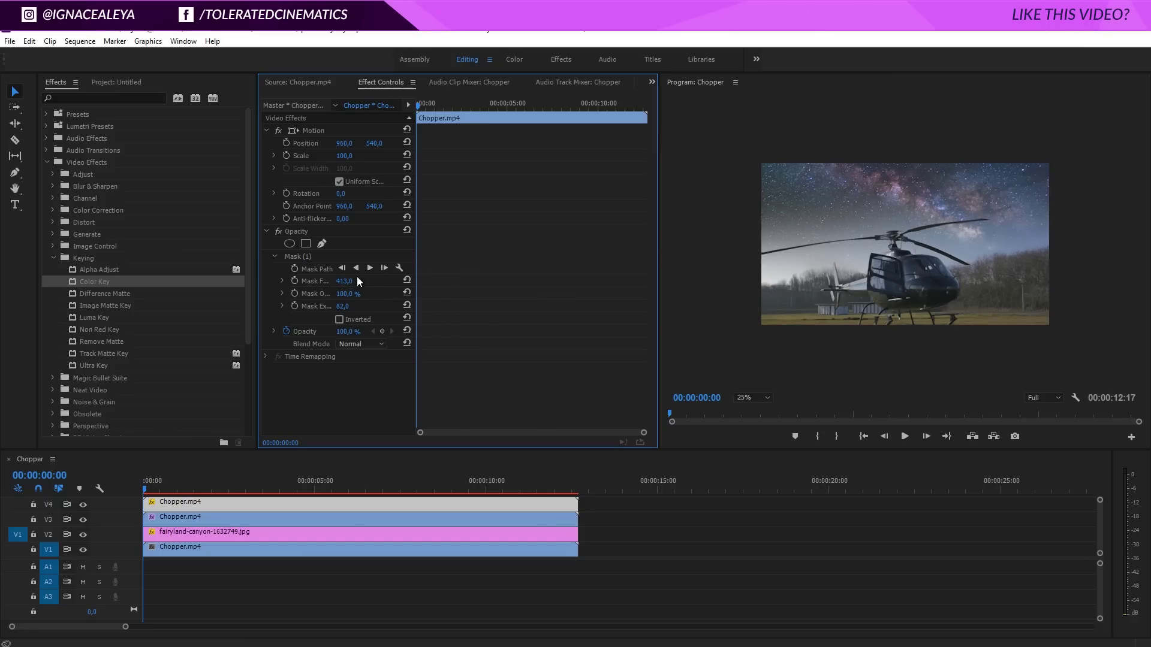
click(303, 255)
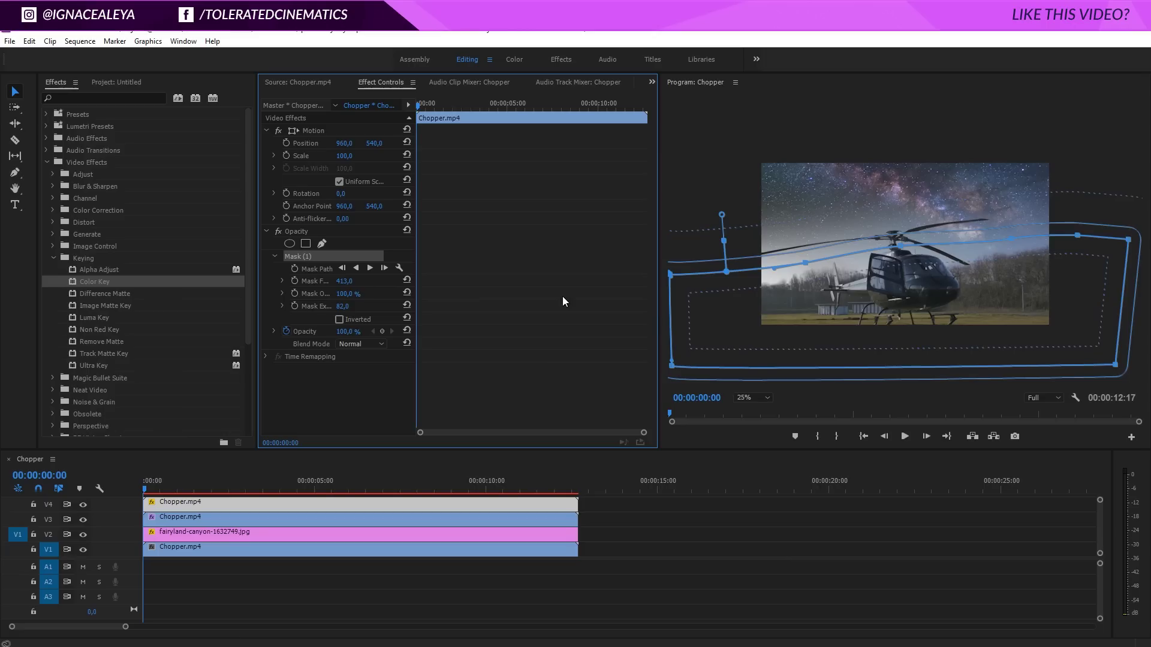
click(673, 293)
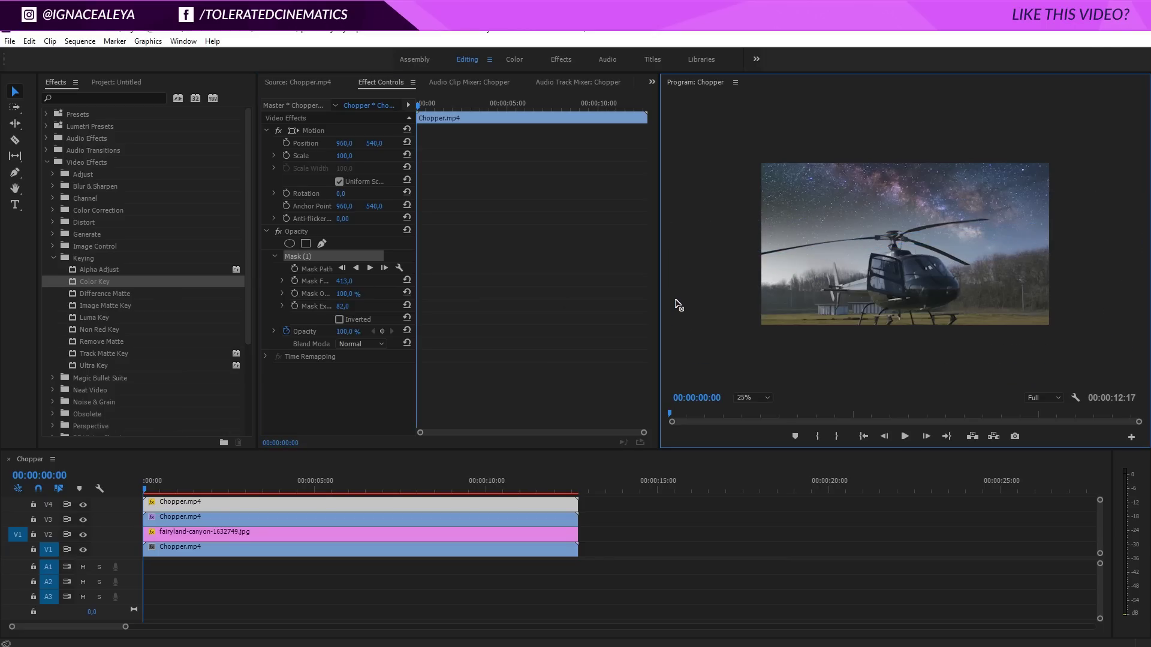
Step: At 25% monitor zoom, drag a segment of the mask edge slightly lower
click(746, 398)
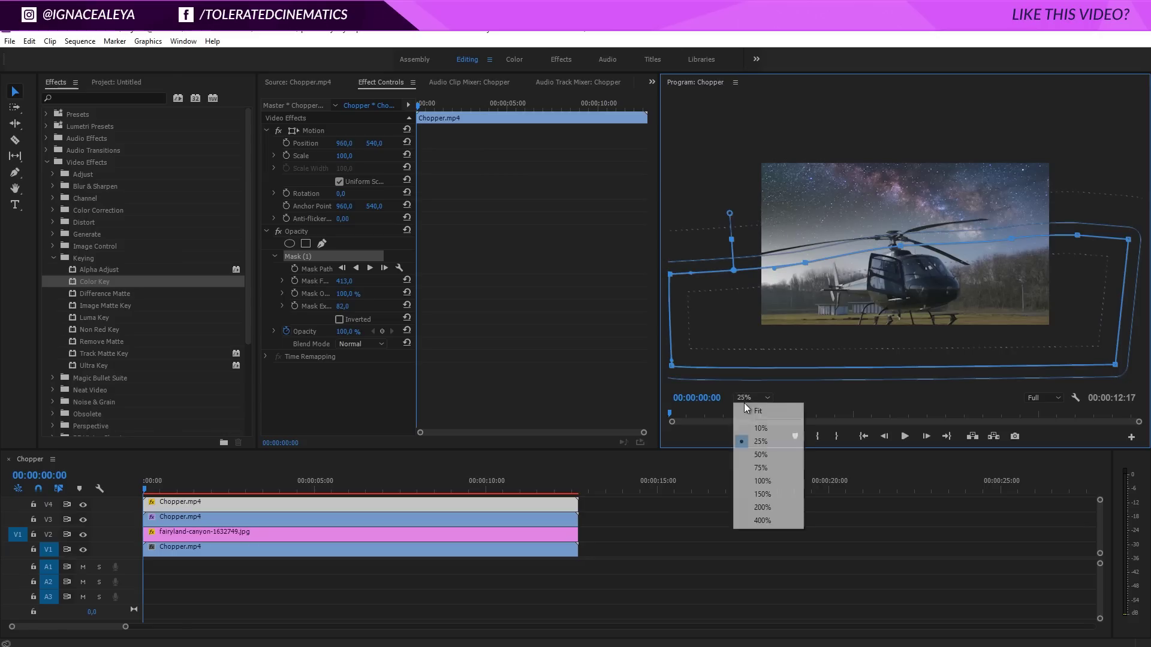
click(761, 429)
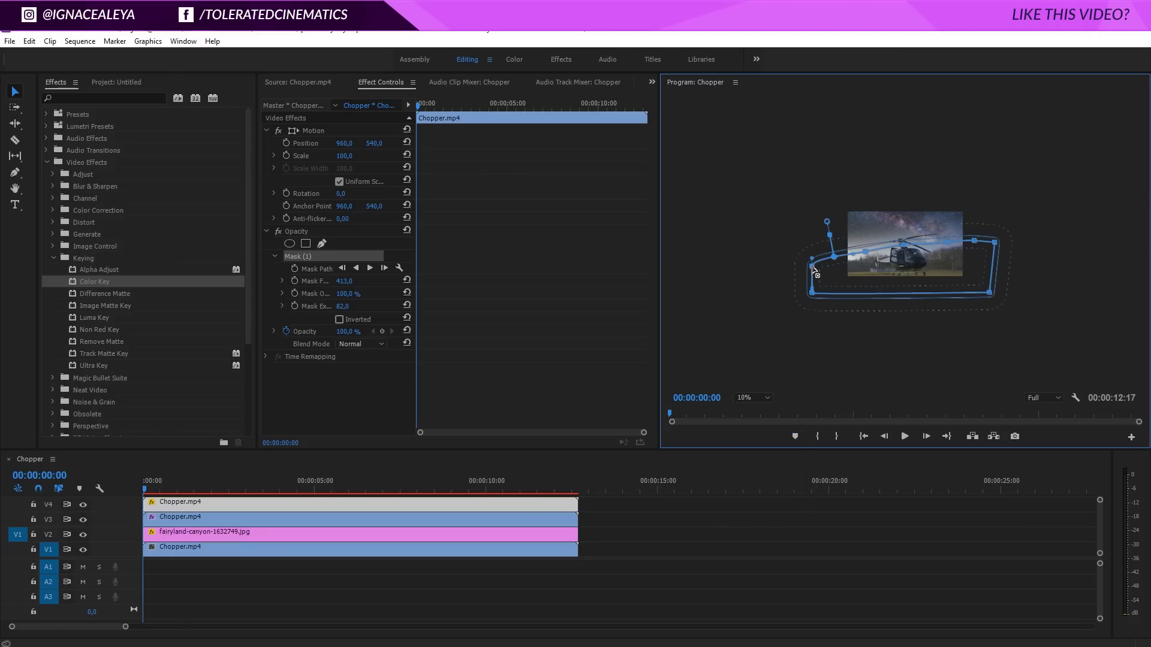
click(753, 399)
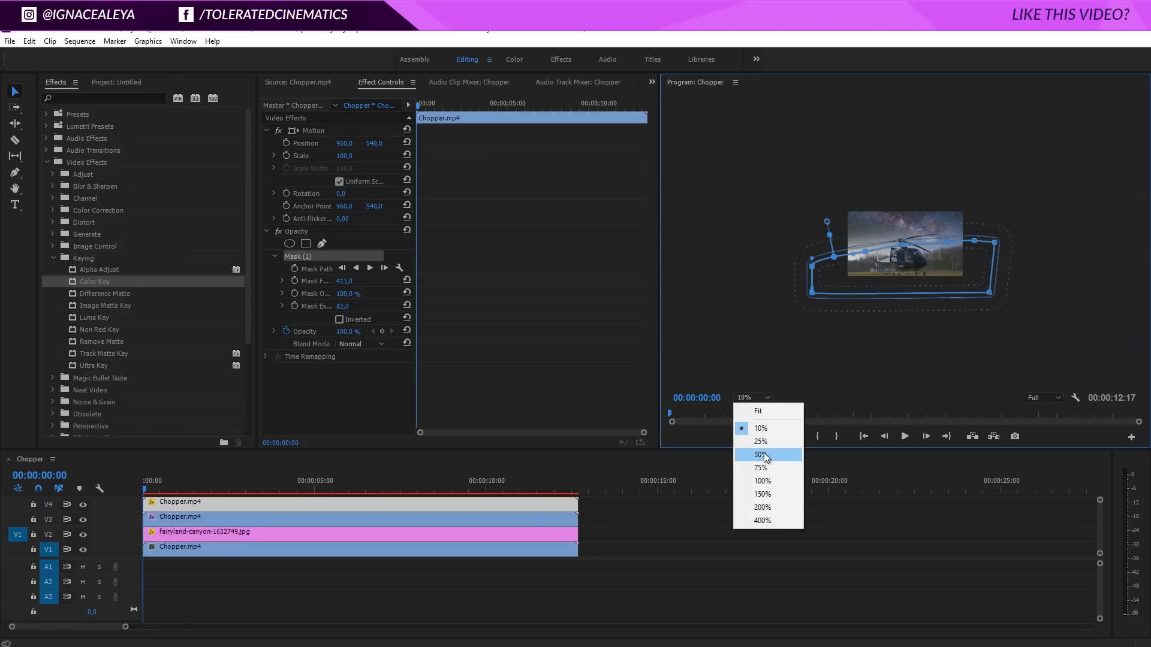
click(763, 379)
mouse_move(808, 265)
mouse_down()
mouse_move(794, 298)
mouse_move(796, 283)
mouse_up()
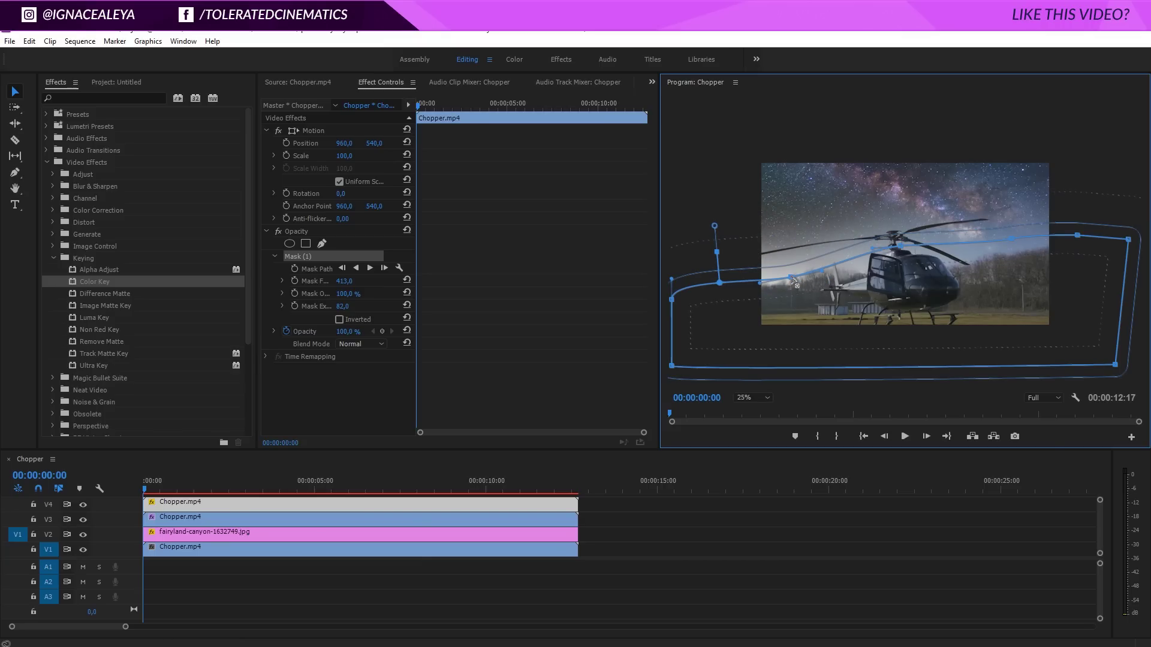
click(689, 535)
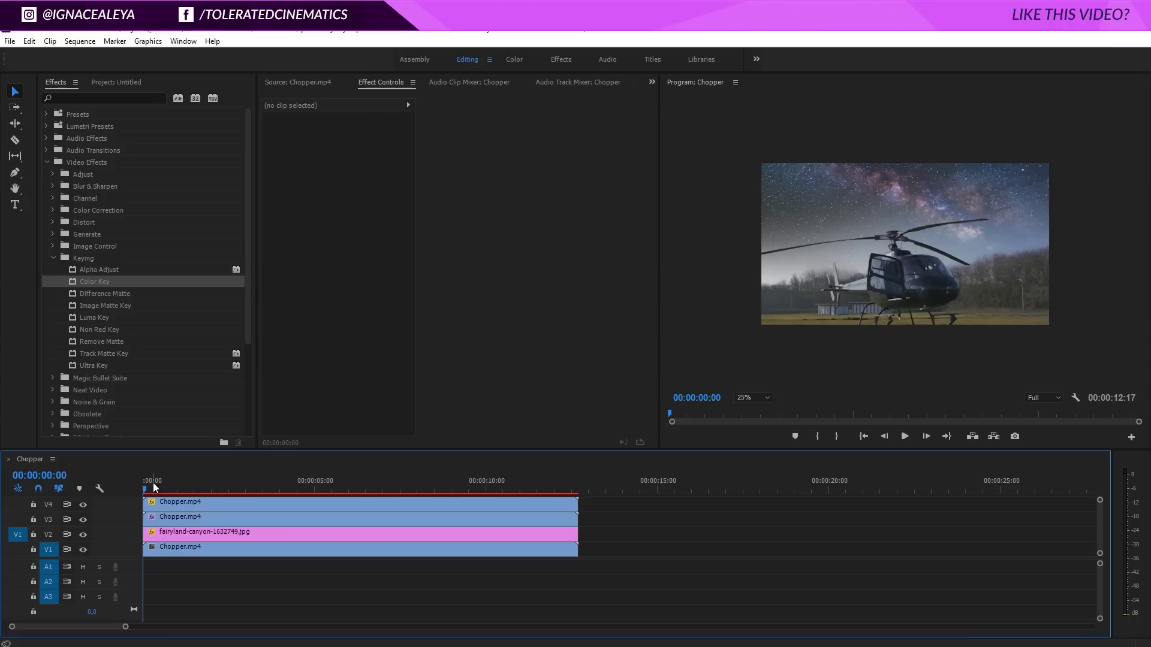
Step: Scrub the first five seconds, then select the fairyland-canyon image on V2
drag(153, 483, 87, 507)
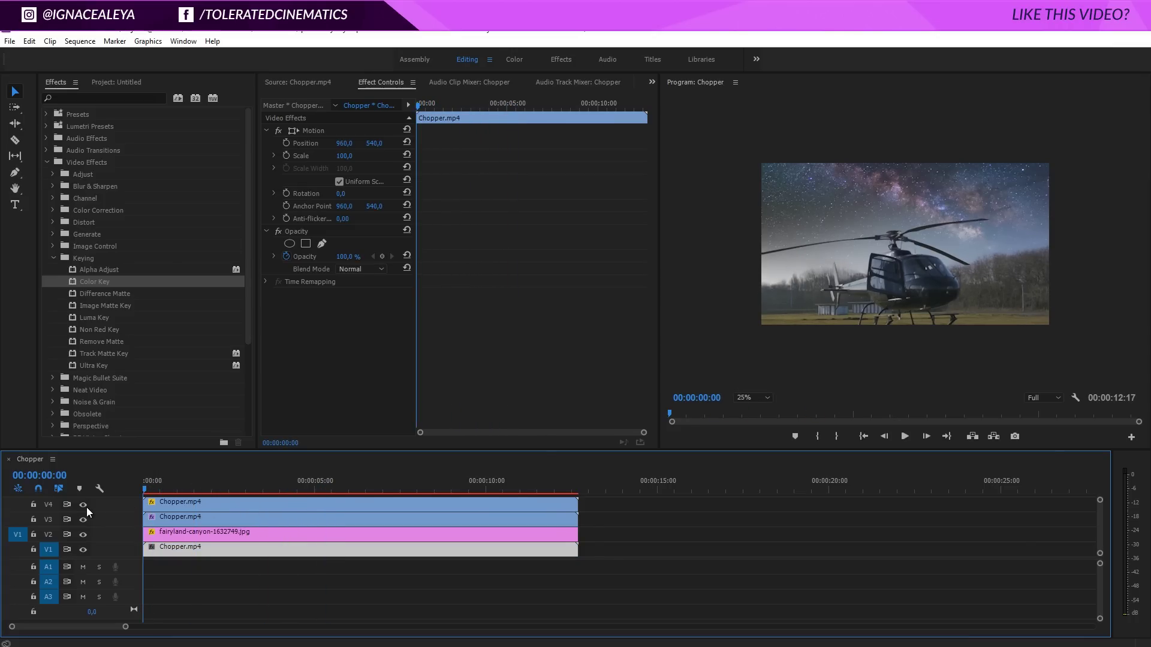
click(162, 522)
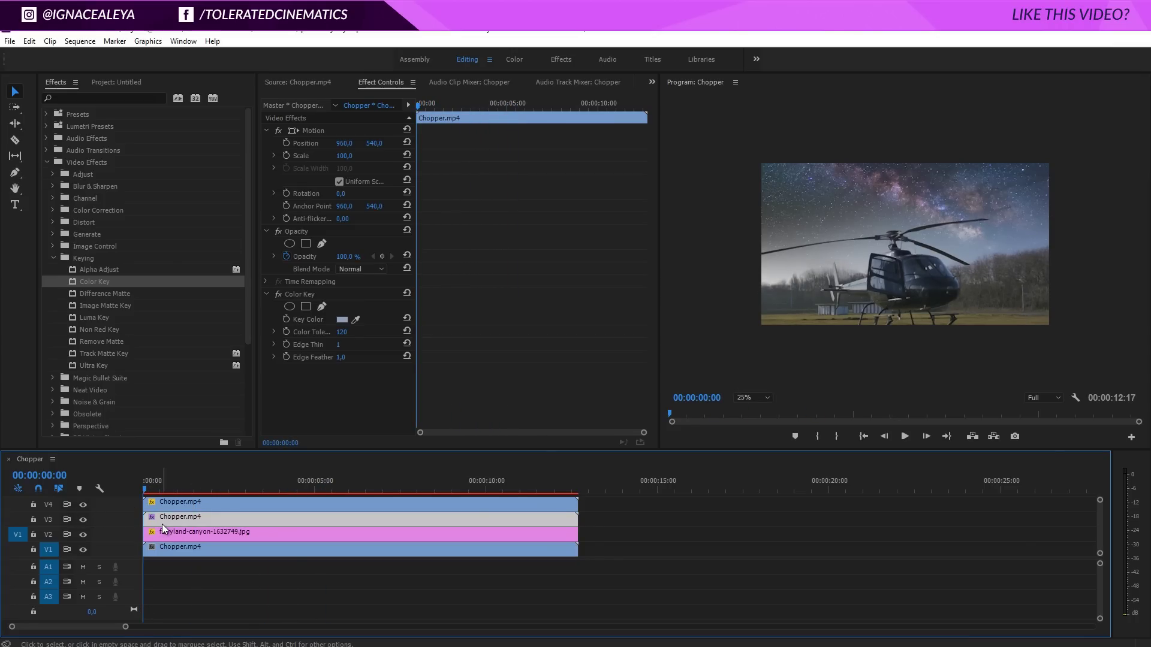
click(163, 538)
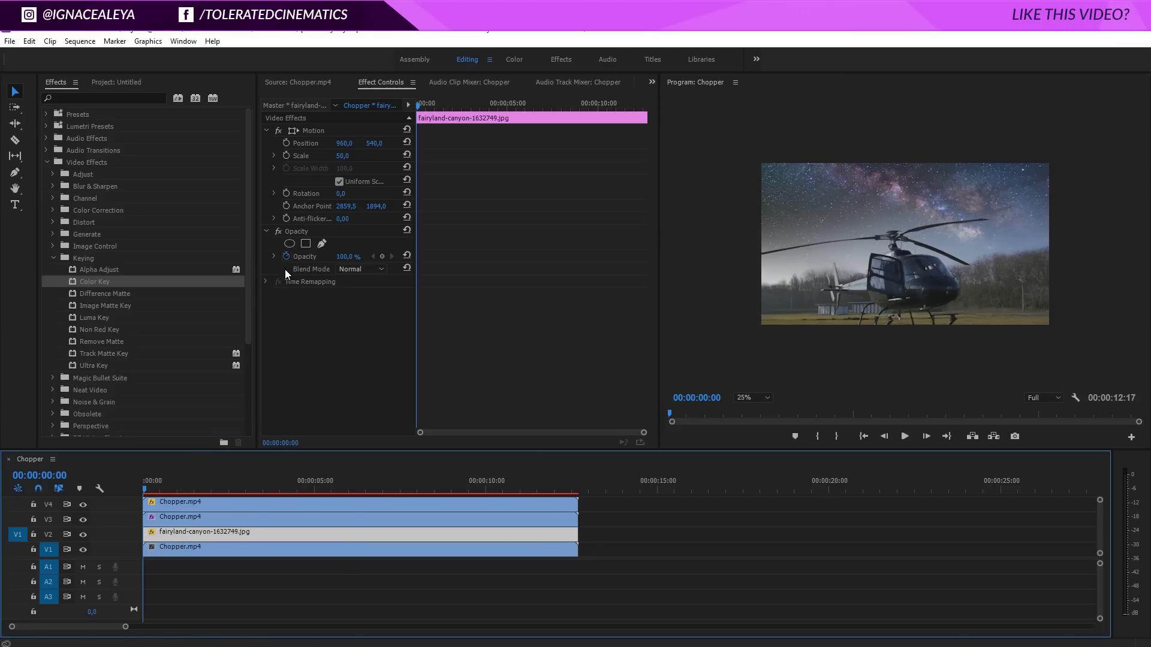
Step: Keyframe the canyon image's Rotation from 0° at the start to 20° at five seconds
click(286, 193)
click(444, 105)
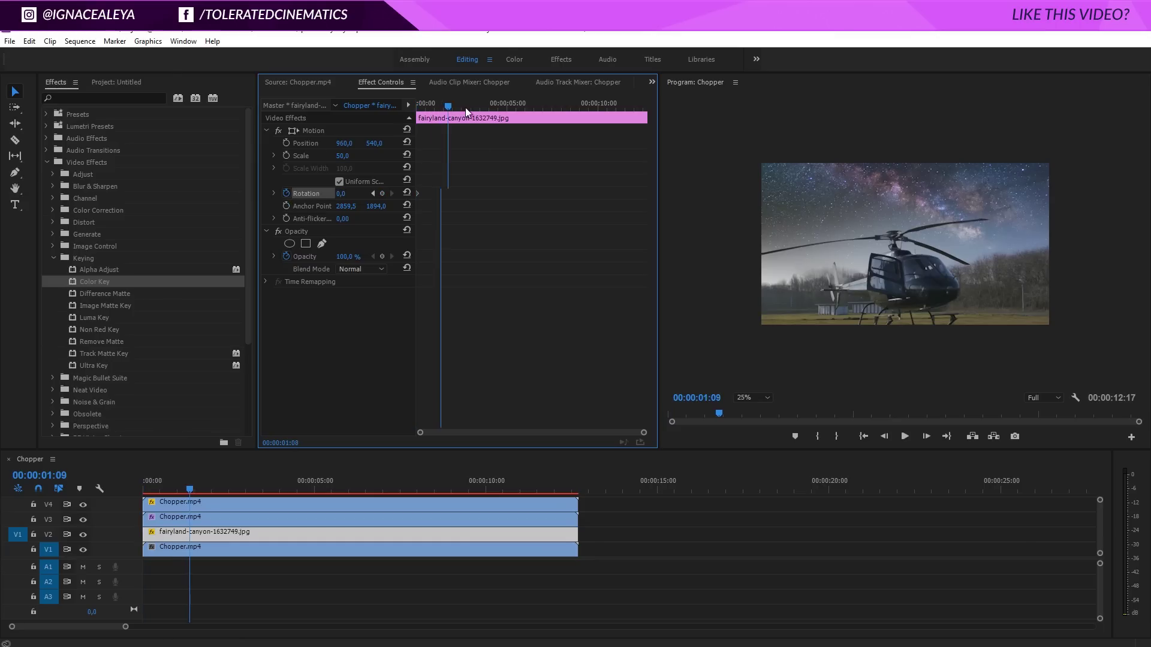
drag(467, 110, 509, 120)
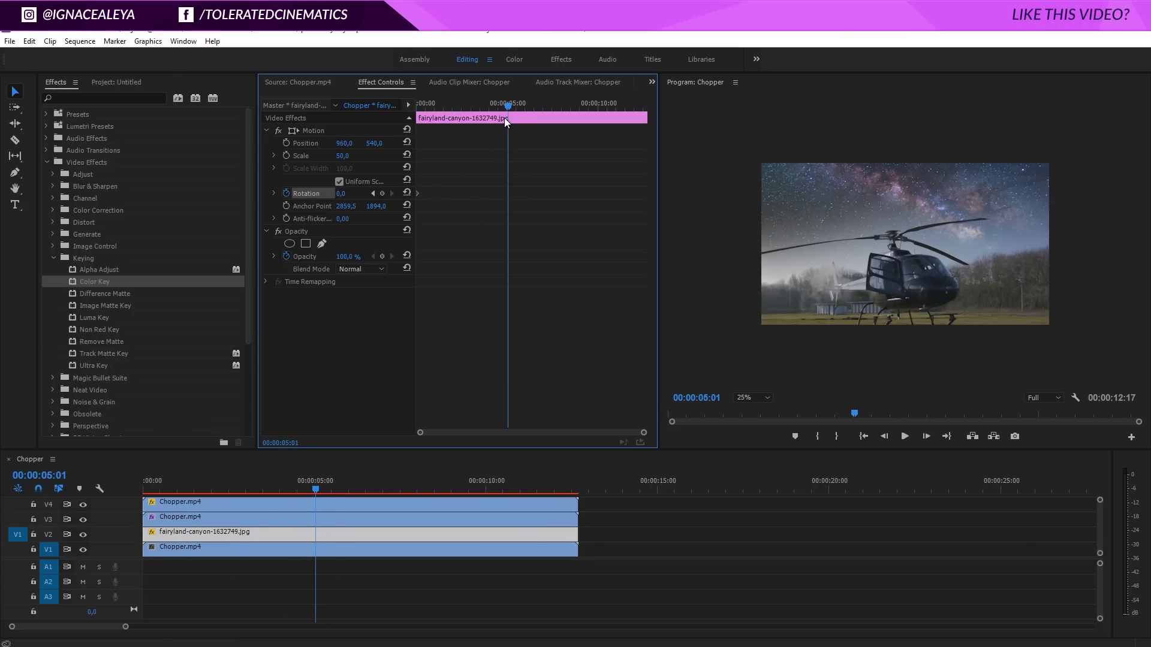
click(340, 194)
text(20)
key(Return)
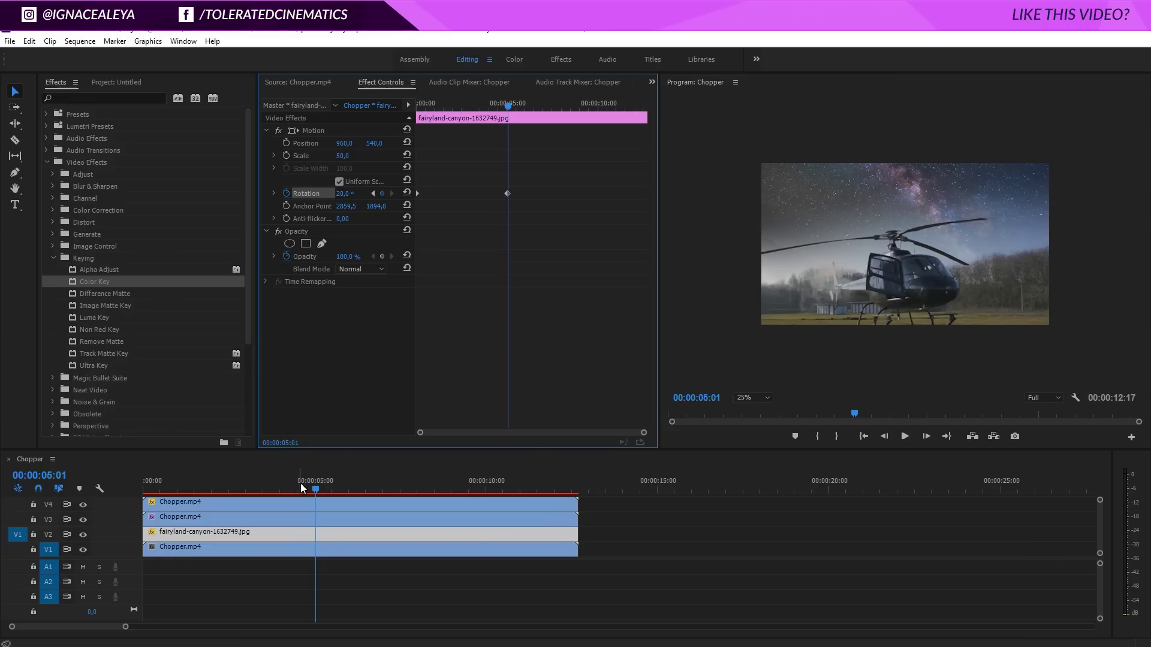
drag(300, 483, 260, 494)
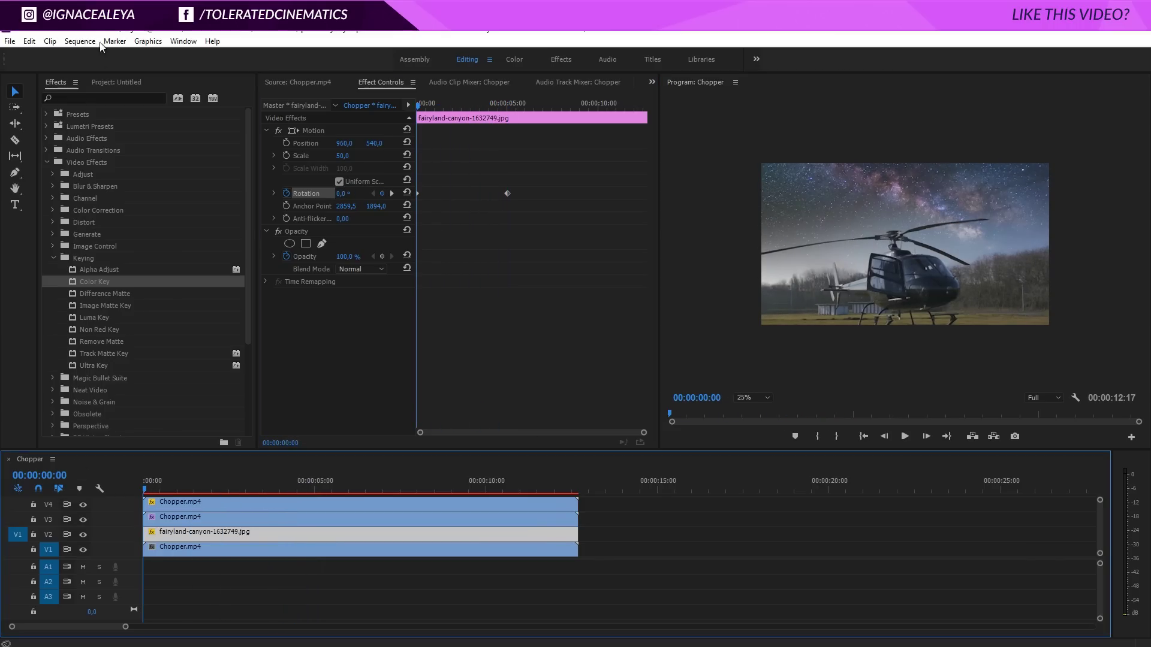
Step: Dismiss the mistakenly opened Normalize Master Track dialog and move the playhead to five seconds
click(80, 40)
click(192, 422)
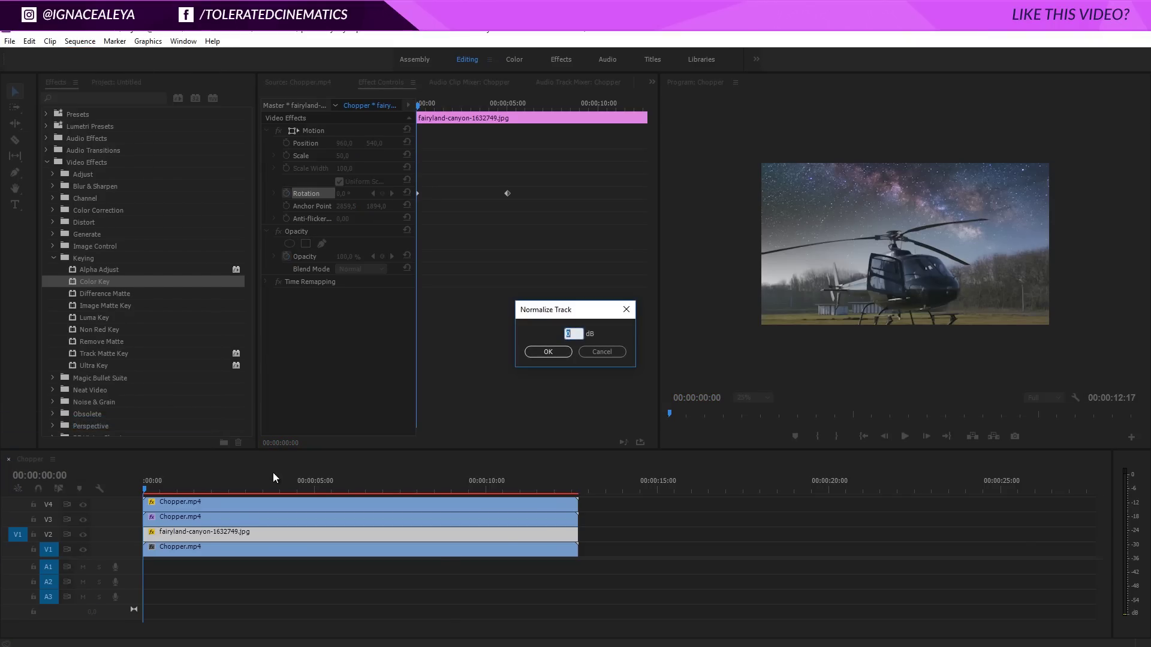
click(601, 351)
drag(314, 481, 316, 486)
Step: Mark the out point at five seconds, render In to Out, and select the V3 Chopper clip
key(o)
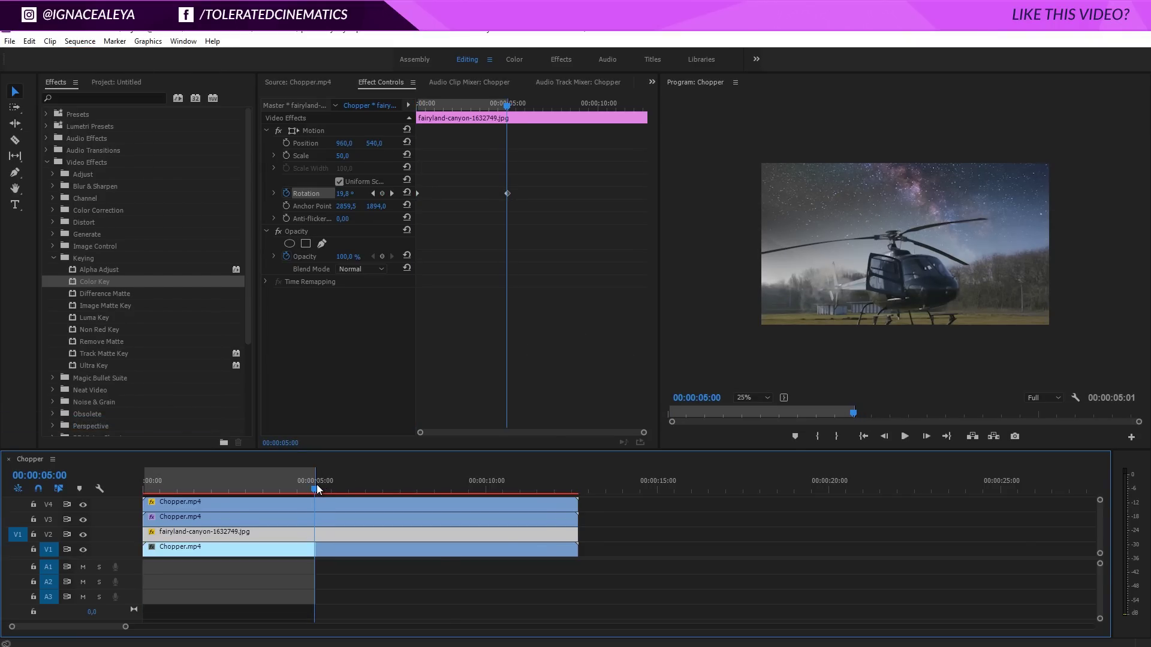
click(80, 42)
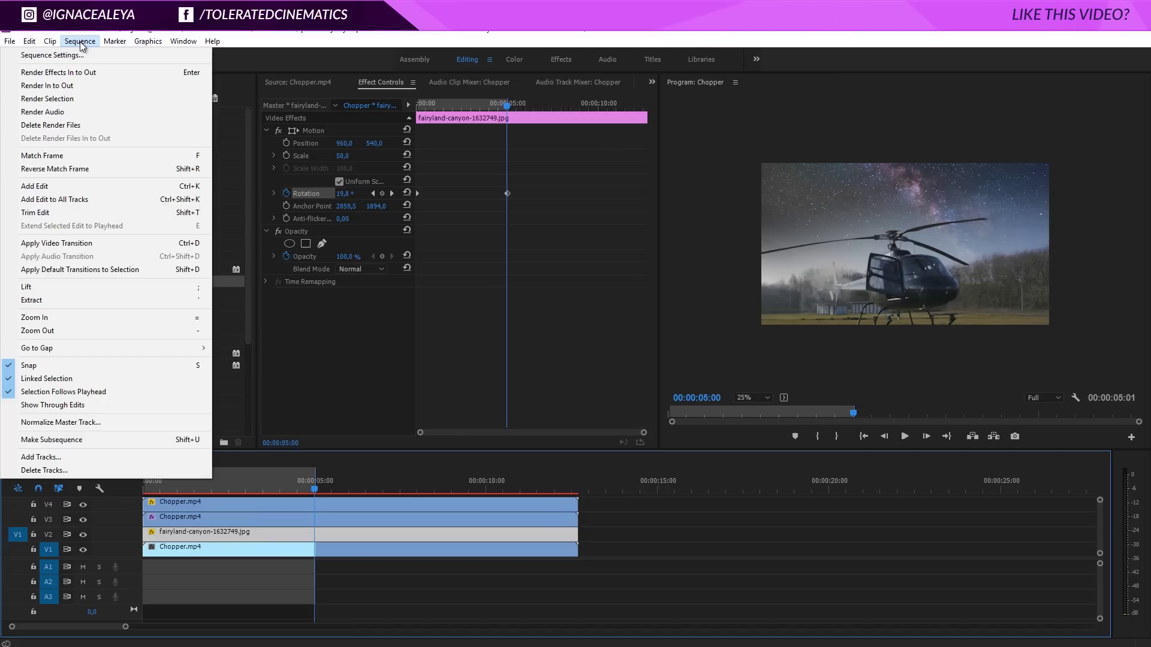
click(65, 83)
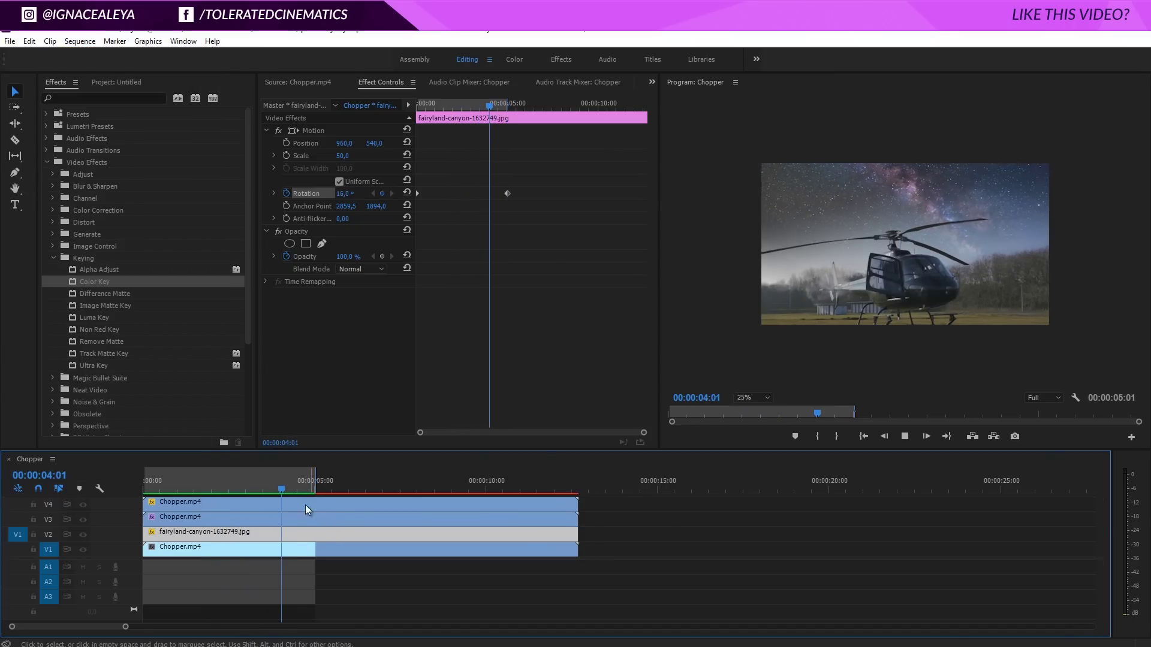
drag(282, 486, 192, 501)
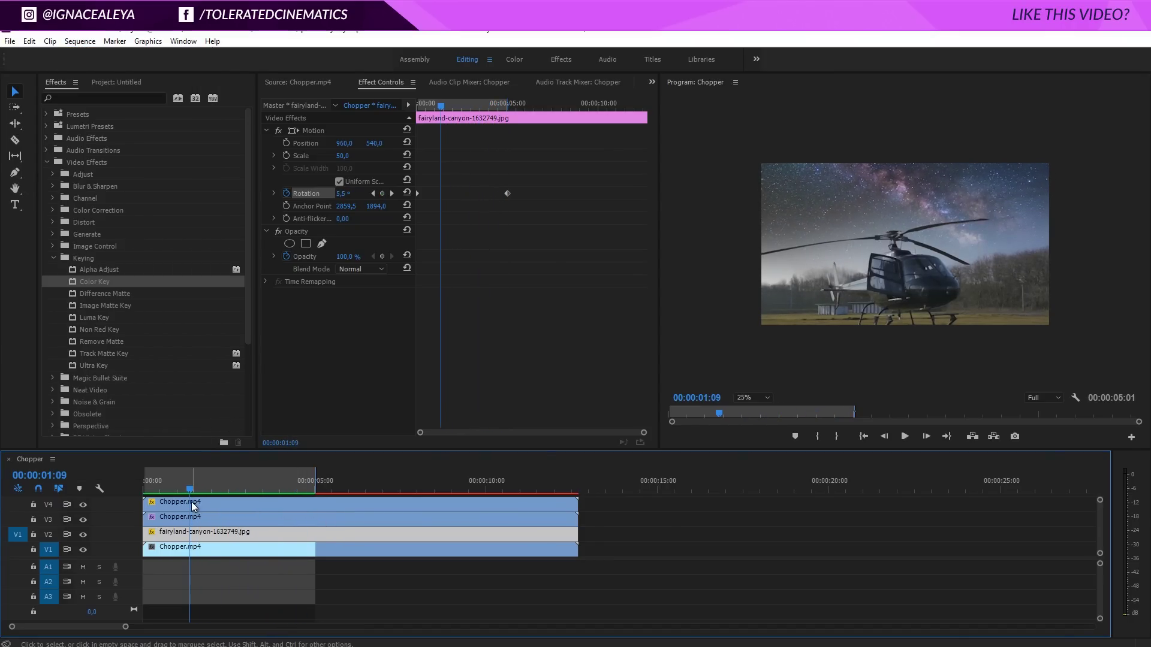
click(187, 517)
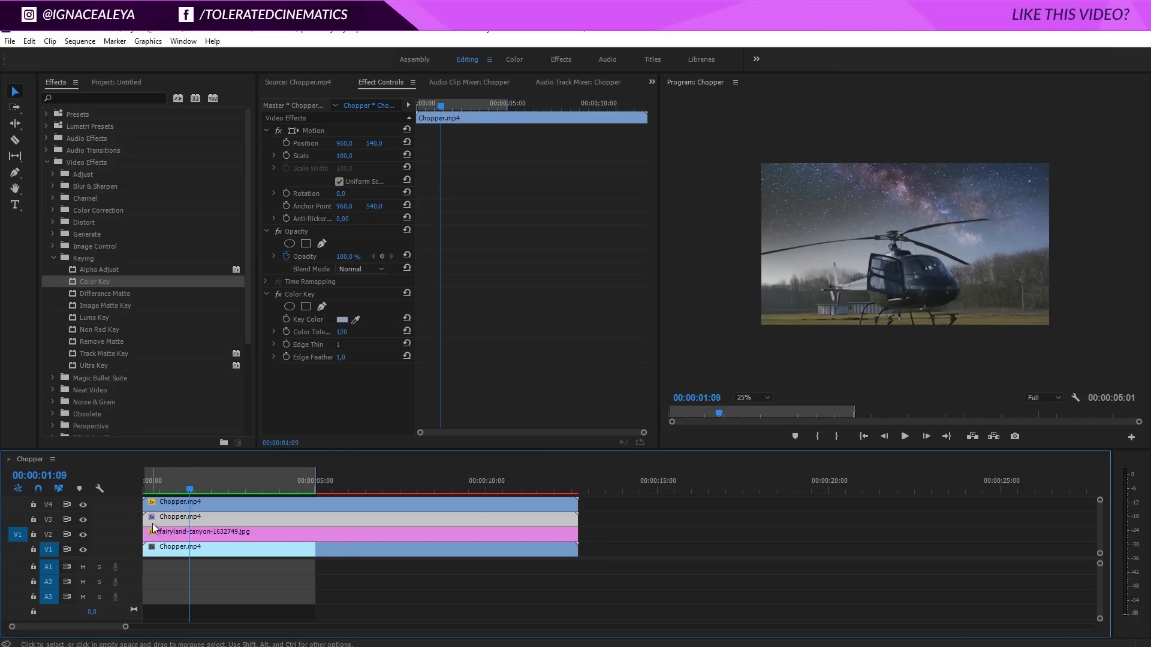
Step: At 1:10, start keyframes for Color Tolerance, Edge Thin and Edge Feather on the Color Key
key(Right)
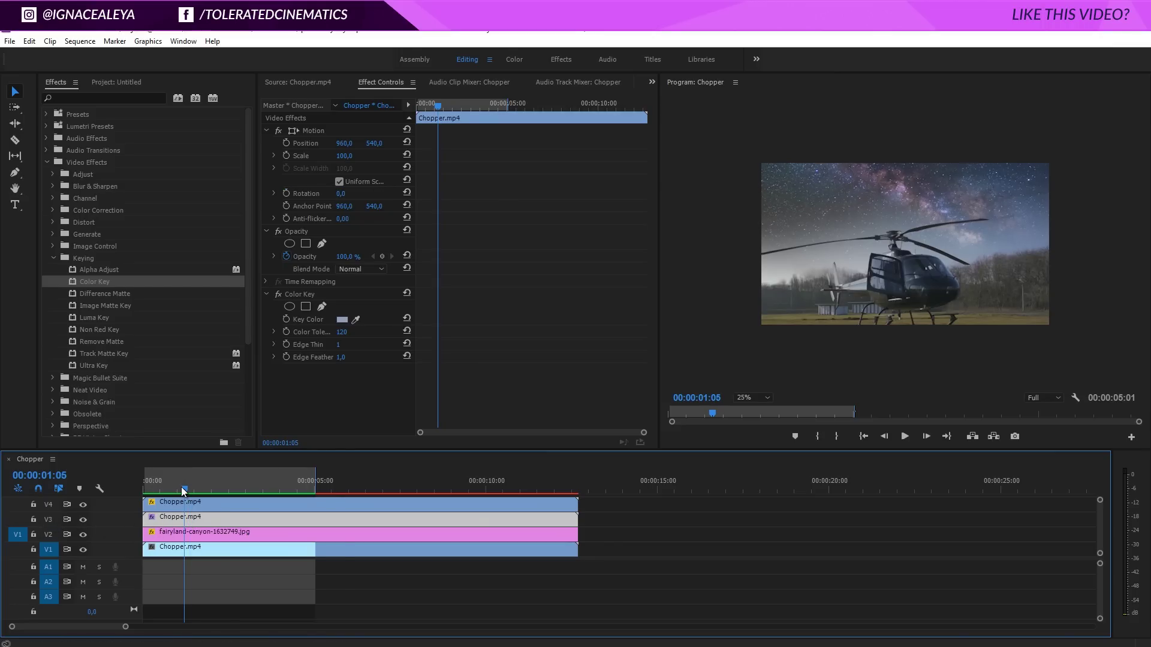
click(281, 377)
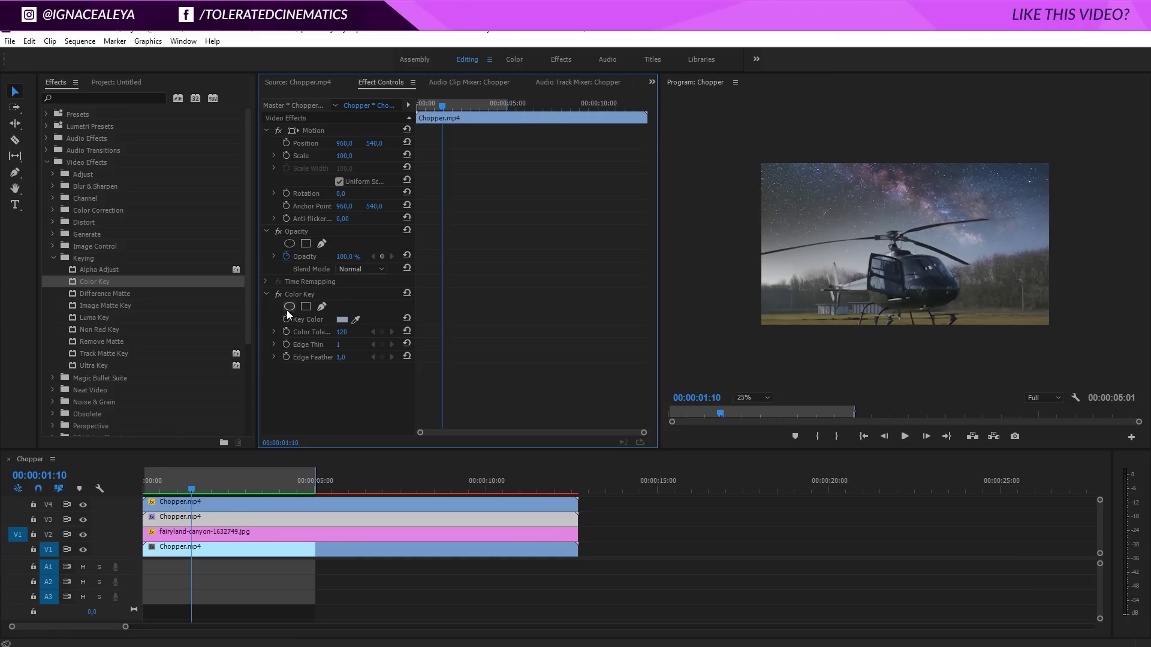
click(286, 356)
click(286, 344)
click(287, 331)
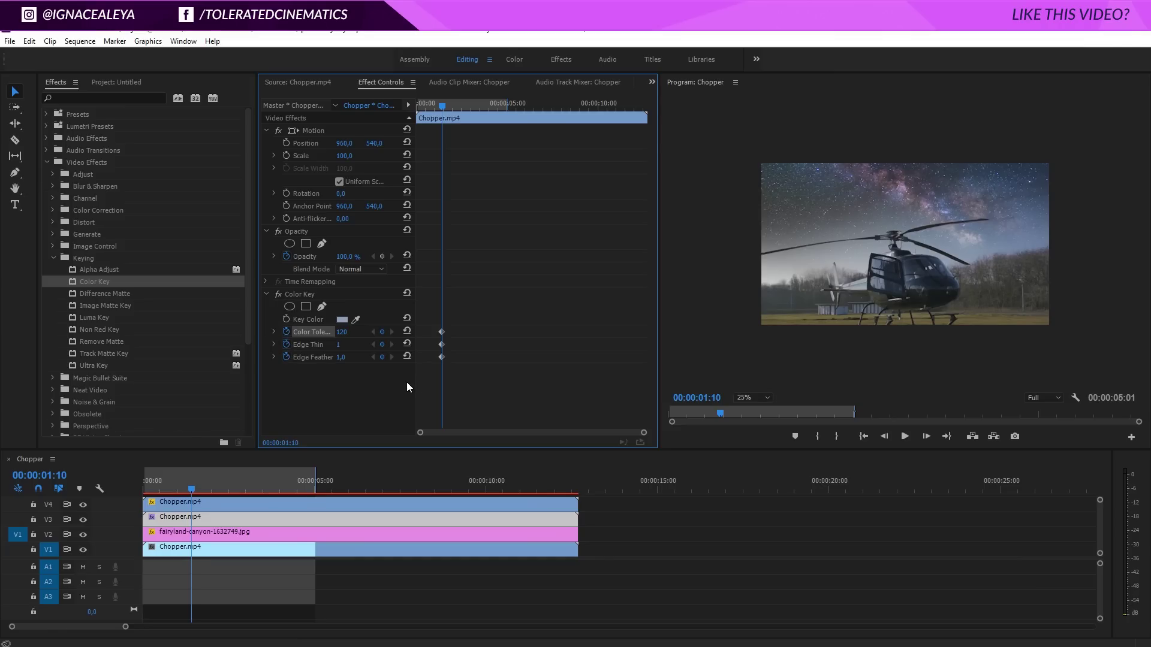
Step: At 1:06, set Color Tolerance 0, Edge Thin 0 and Edge Feather 100
key(Left)
key(Left)
key(Left)
key(Left)
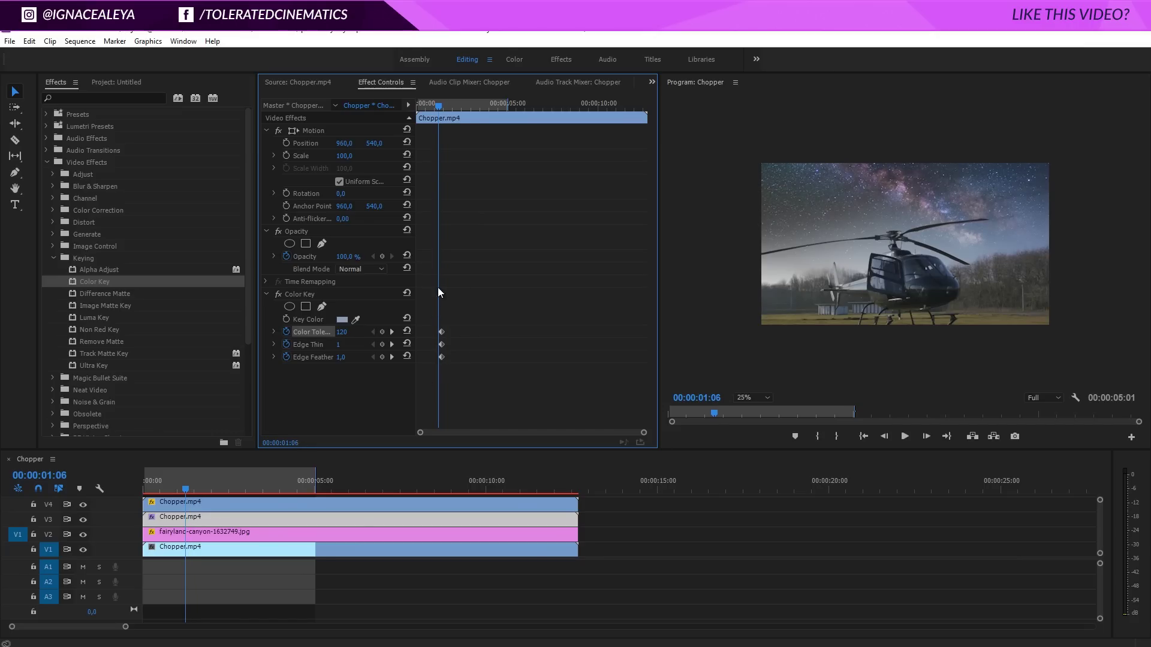
click(344, 332)
key(Return)
click(341, 344)
text(0)
key(Return)
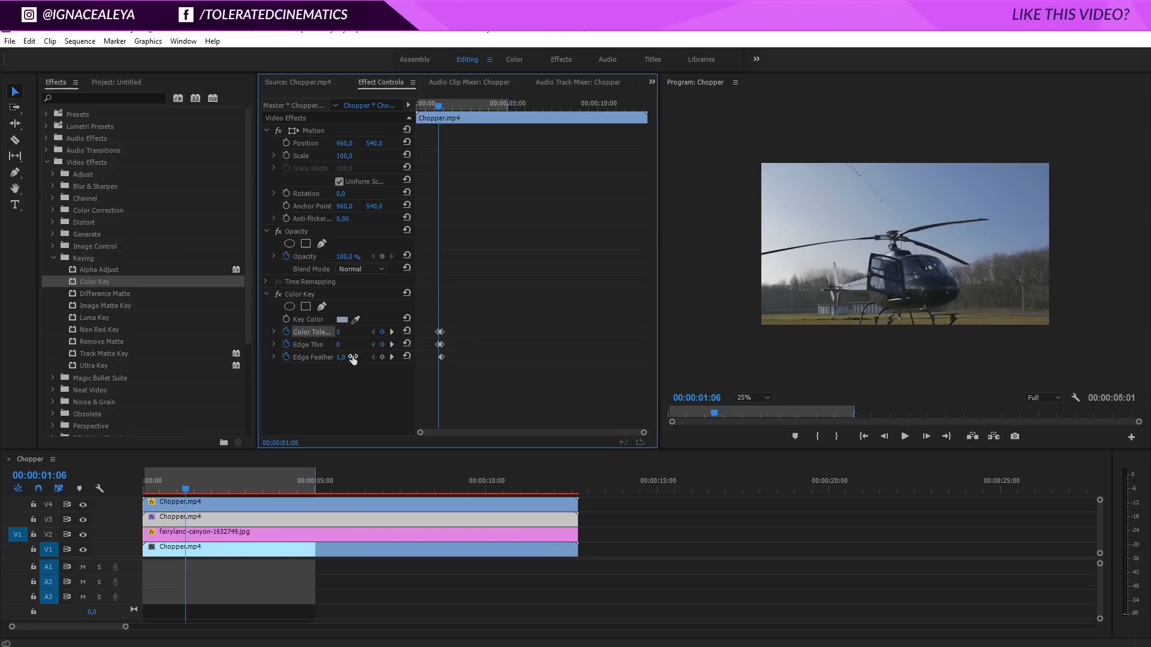
click(347, 357)
text(100)
key(Return)
Step: Preview the 1:06–1:10 star fade and render the sequence from In to Out
drag(643, 434, 463, 433)
drag(541, 106, 565, 168)
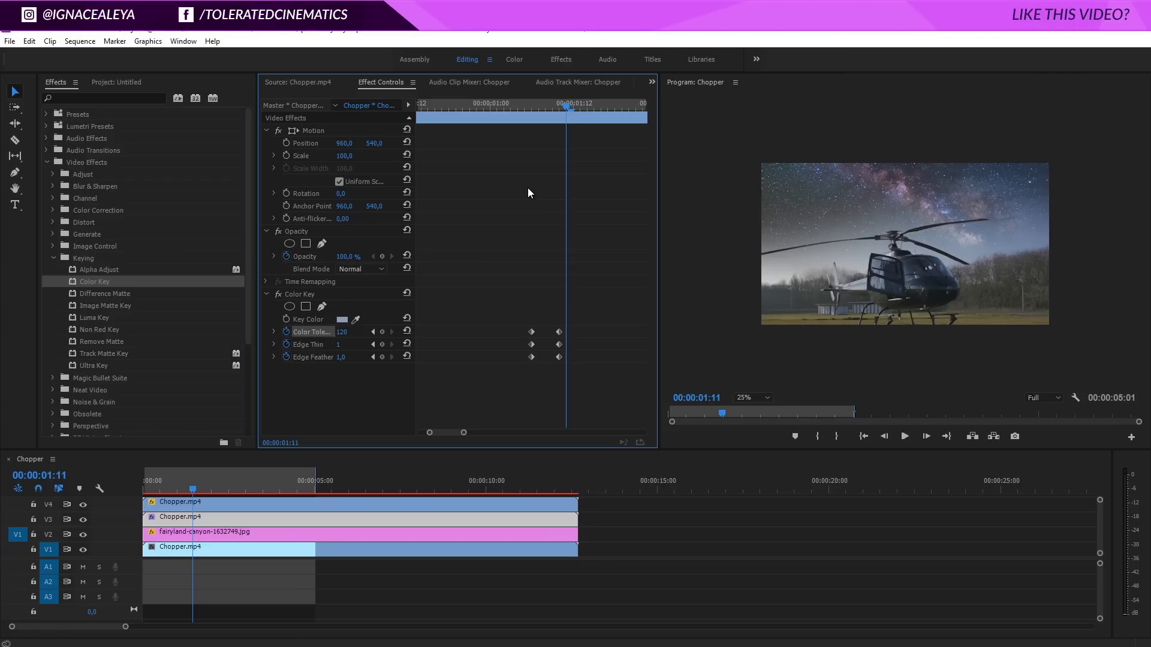
click(80, 41)
click(66, 84)
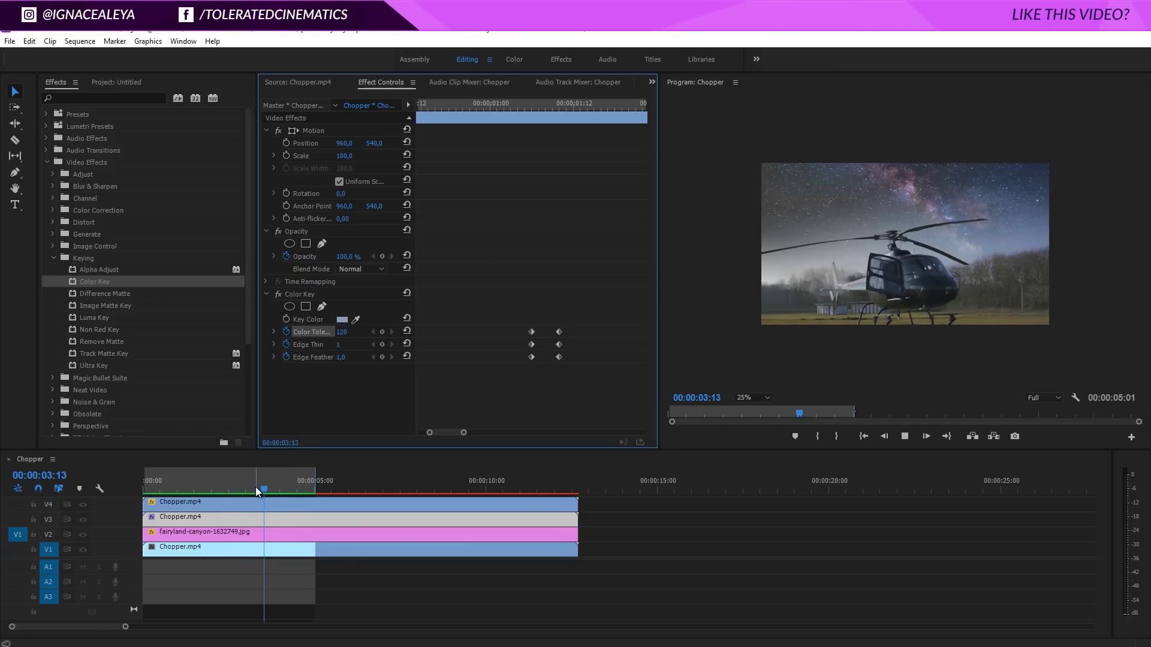
drag(183, 487, 220, 509)
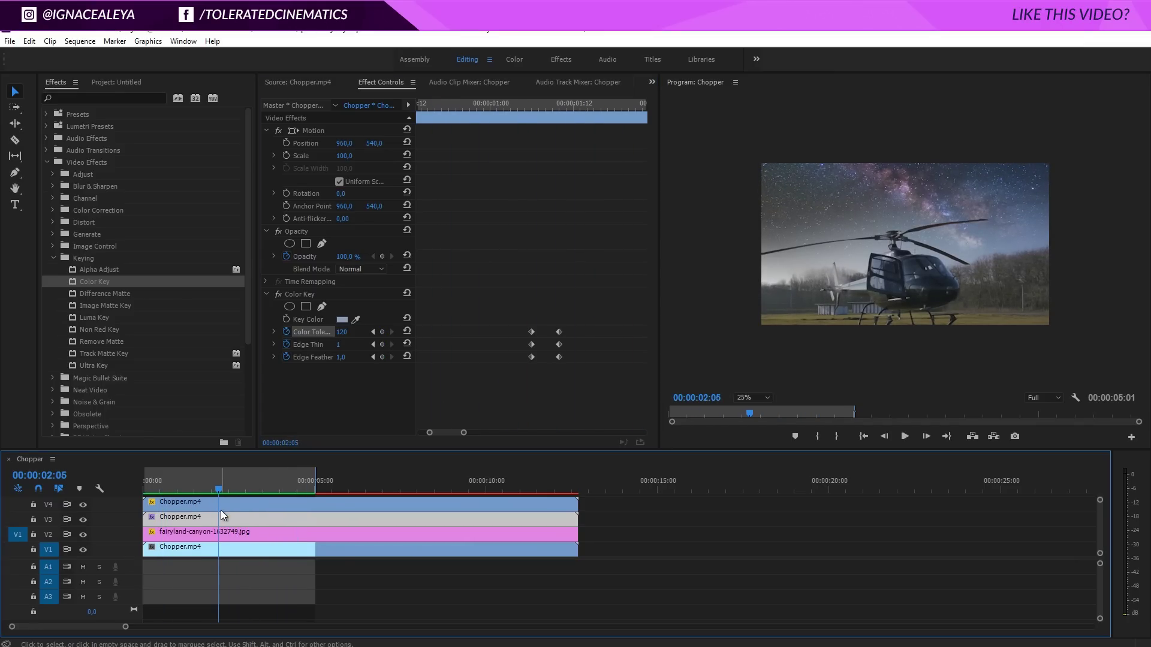
Step: Trim the canyon image to end at 2:05 and add Clouds Timelapse.mp4 video-only on V2
click(230, 535)
drag(577, 533, 211, 531)
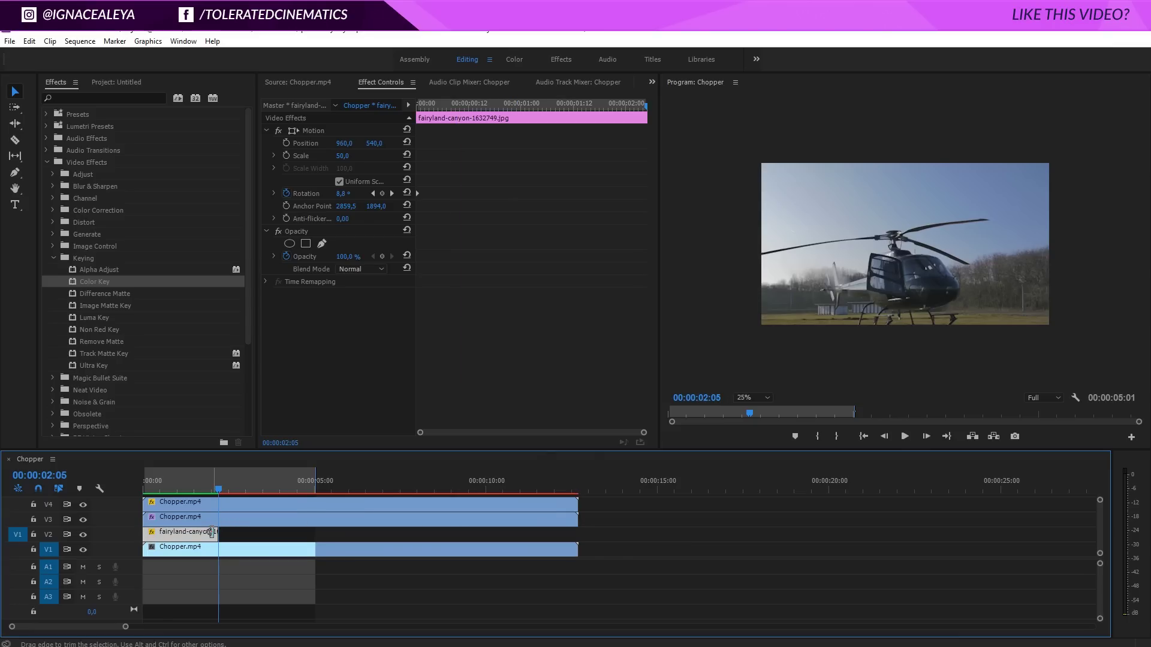
click(112, 84)
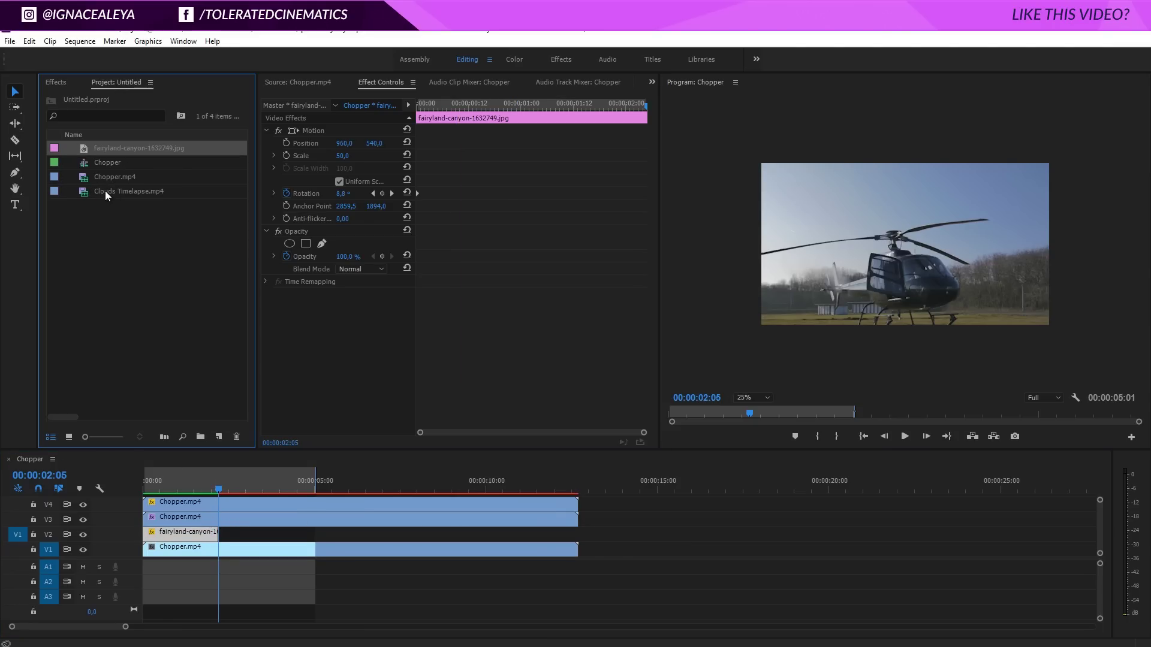
drag(105, 191, 157, 223)
double_click(84, 194)
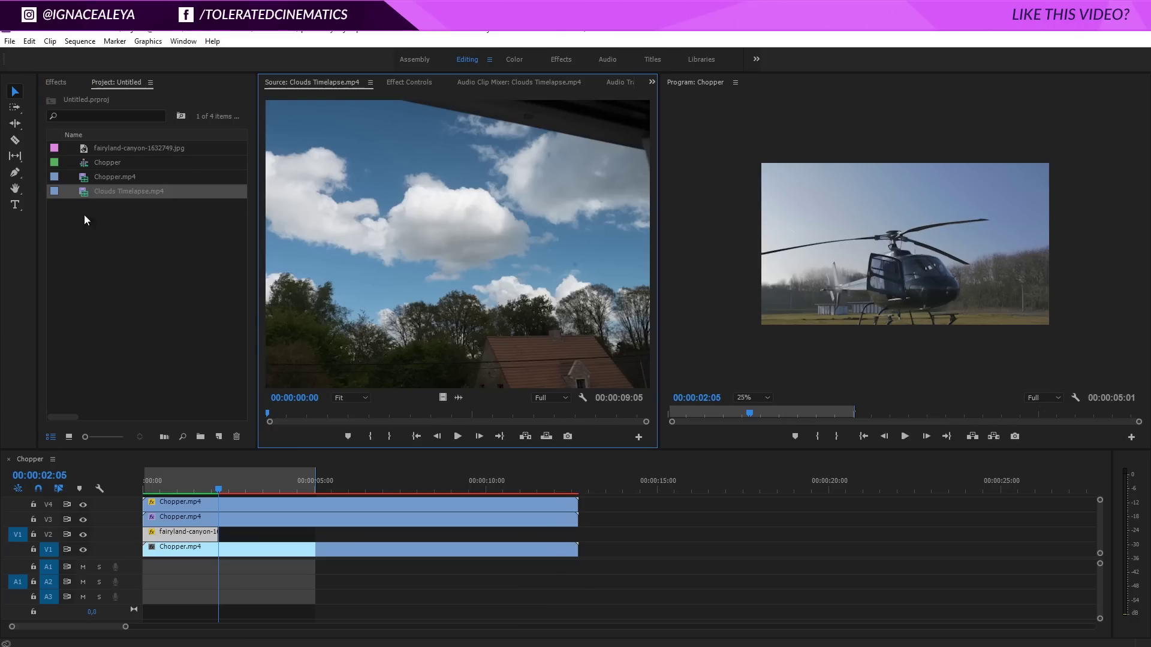
drag(443, 397, 223, 537)
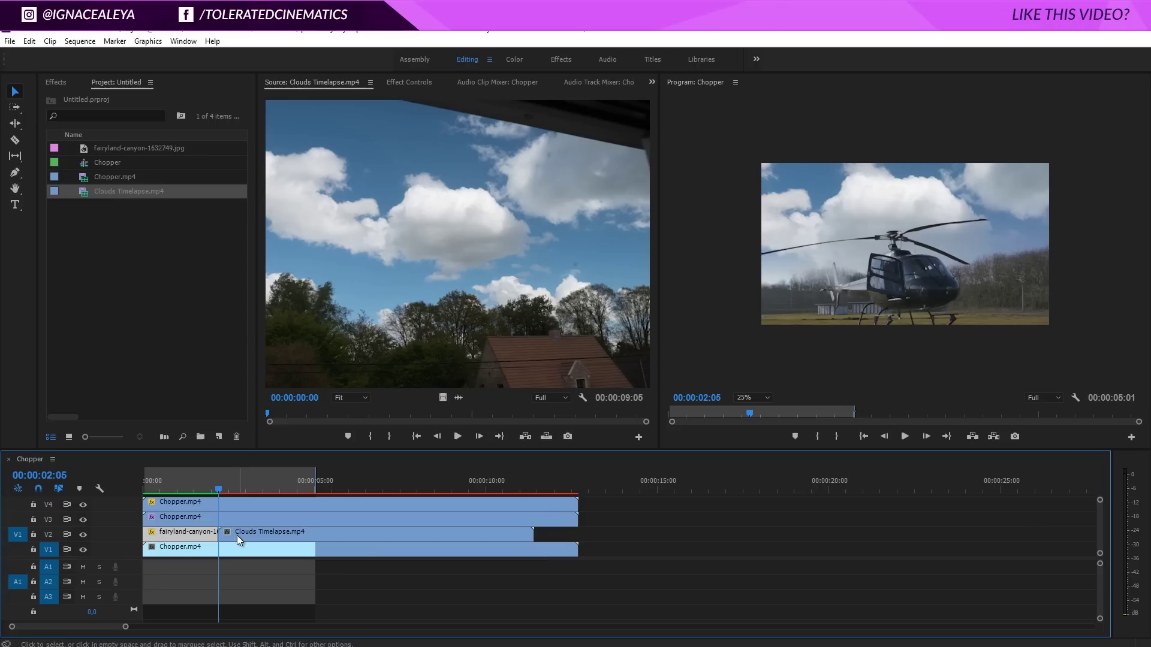
Step: Shorten the clouds clip and set its Position Y to 575 and Scale to 76
click(224, 533)
mouse_move(225, 533)
mouse_down()
mouse_move(315, 535)
mouse_move(240, 536)
mouse_up()
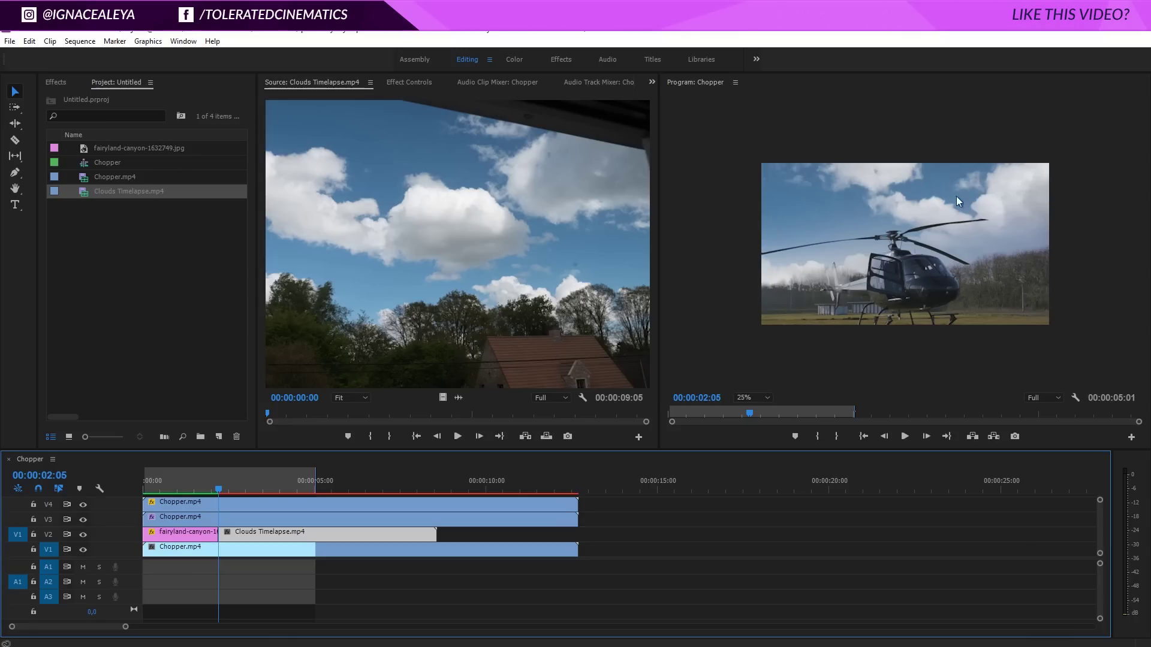
click(414, 83)
drag(371, 147, 289, 268)
drag(347, 157, 504, 175)
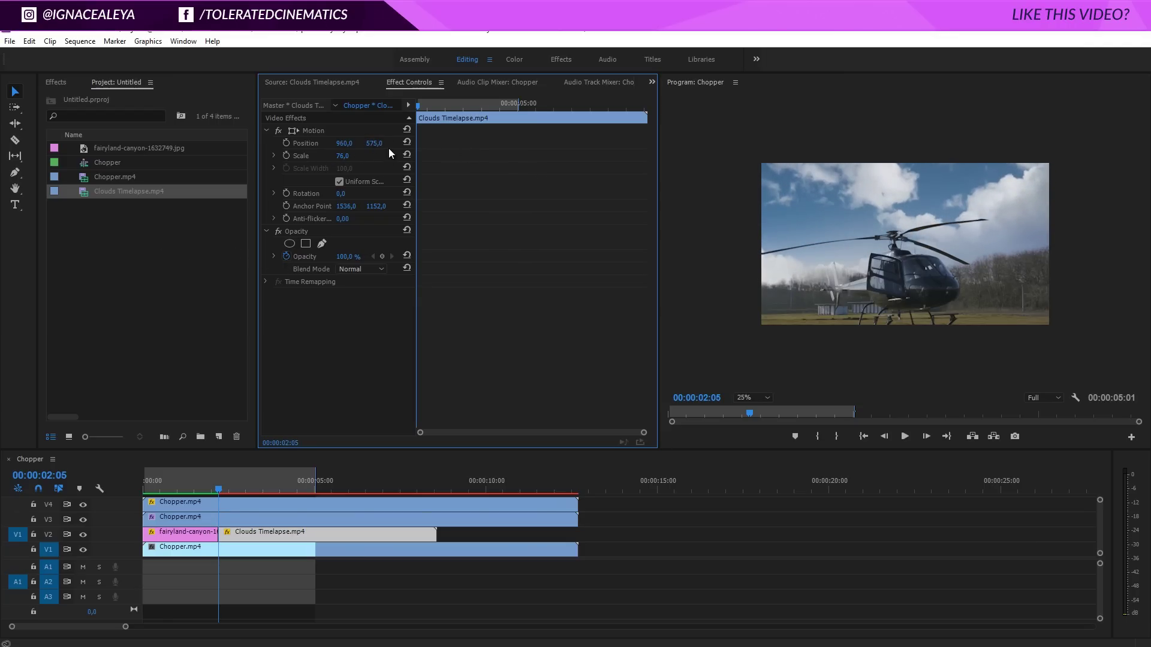
Step: Raise the left corner of Mask (1) on the top V4 Chopper clip
click(271, 519)
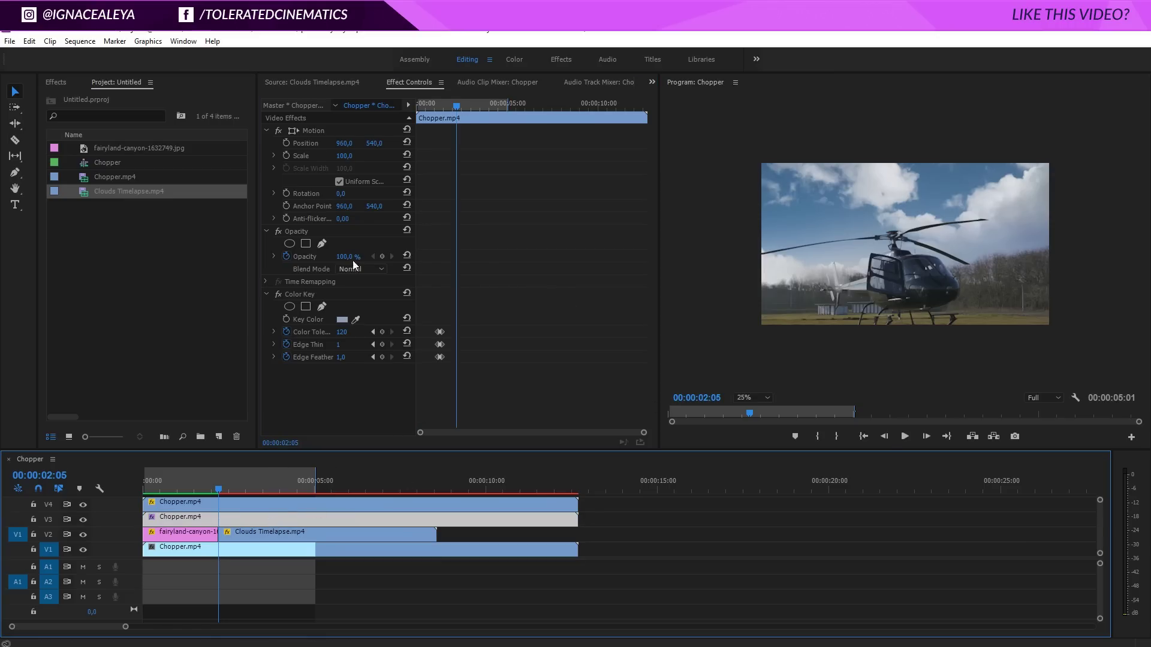
click(268, 505)
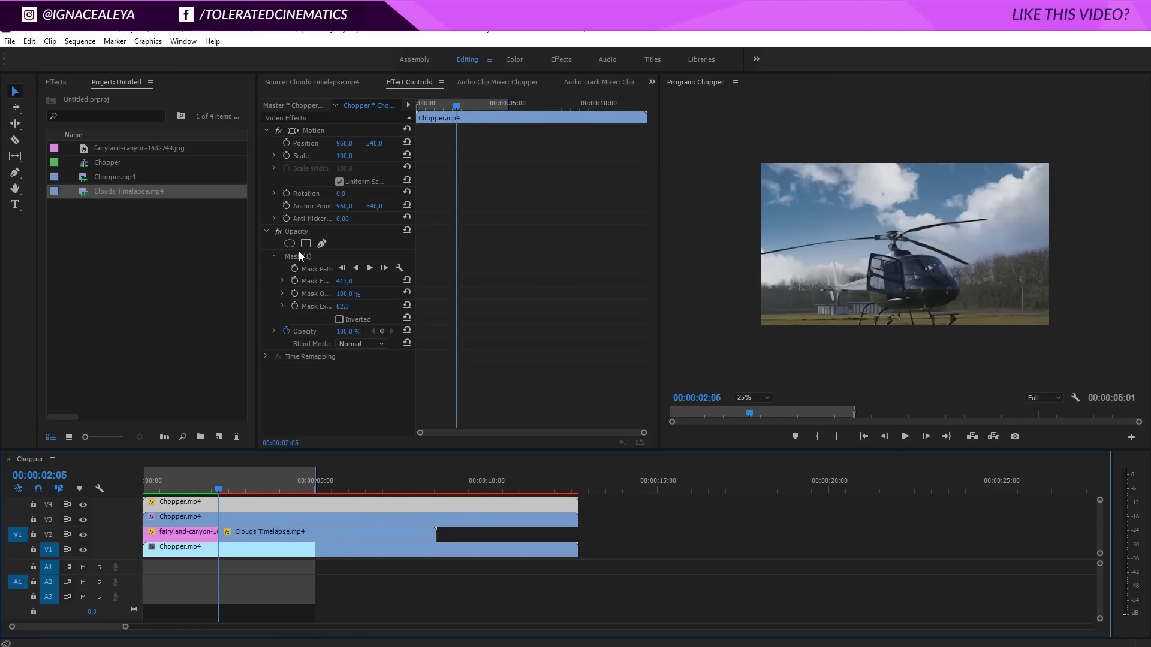
click(299, 254)
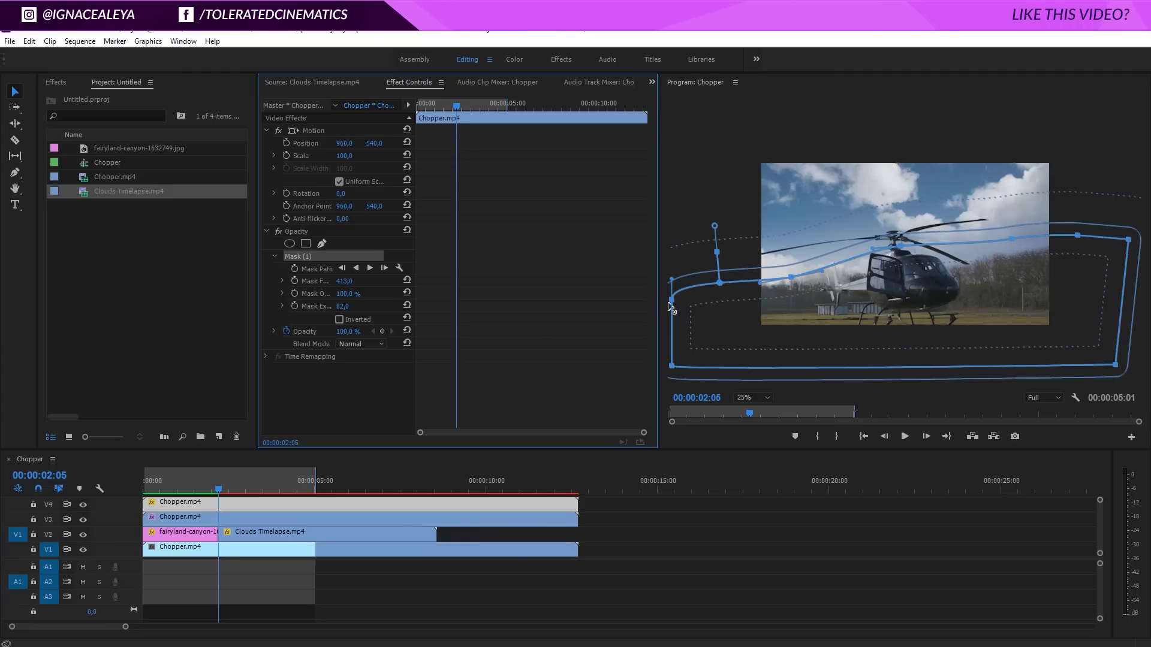
drag(672, 305, 673, 285)
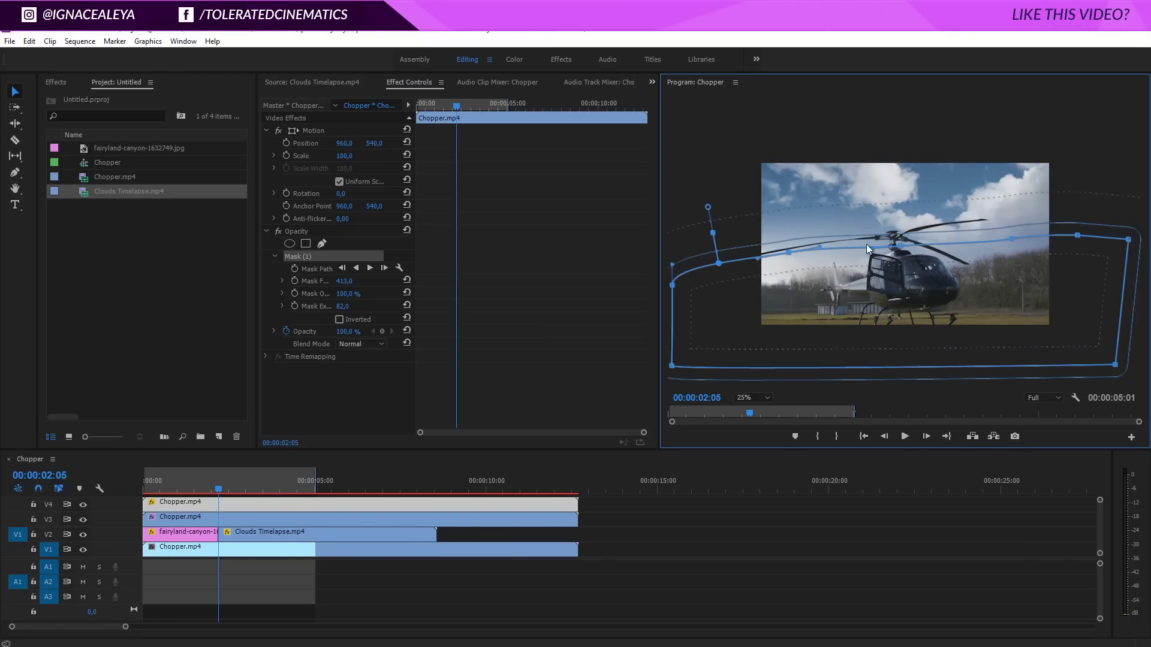
click(777, 528)
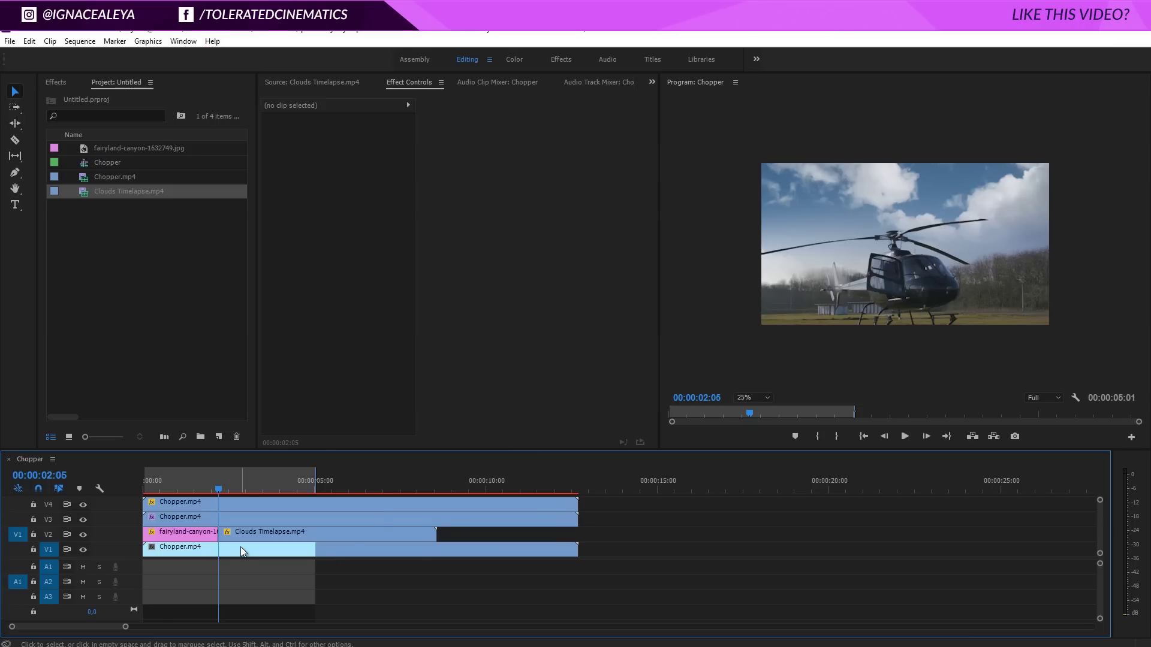
Step: Set an In point at 2:05 and render effects from In to Out
key(i)
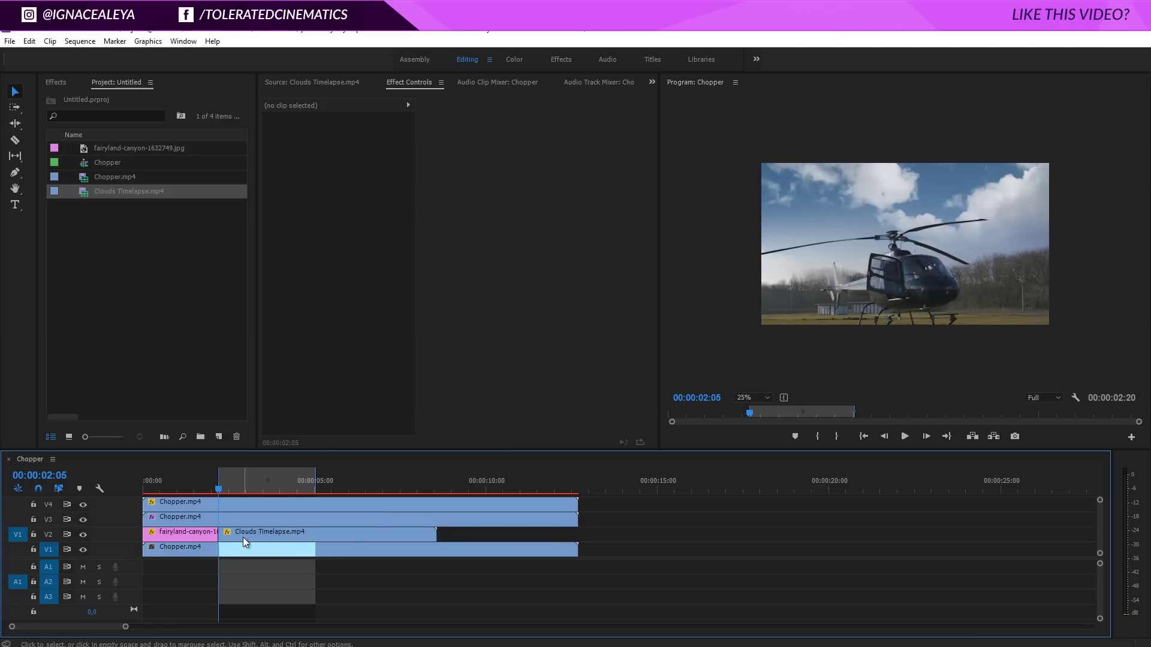
click(84, 43)
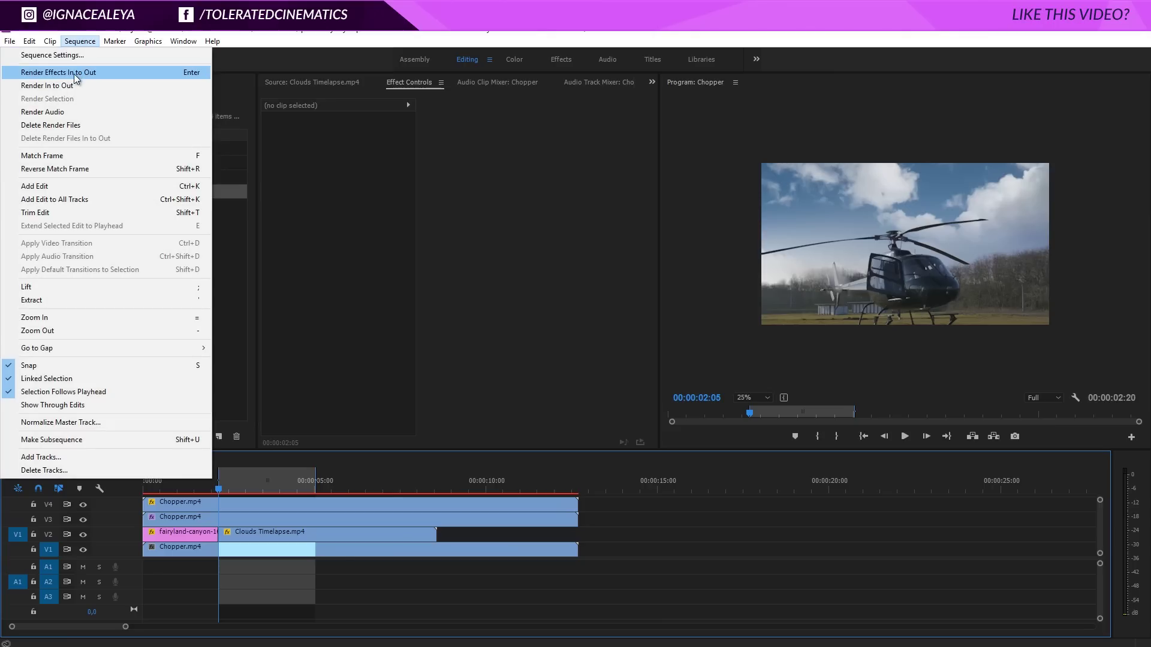
click(59, 88)
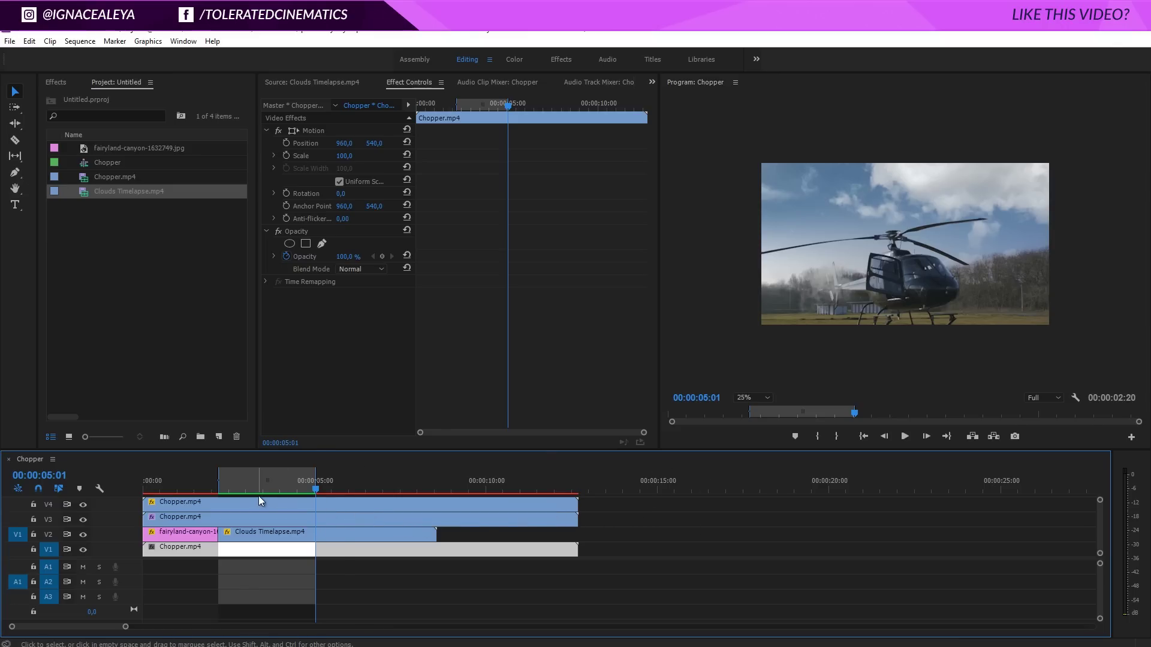
Step: Clear the sequence's In and Out points and return the playhead to the start
click(246, 478)
right_click(197, 483)
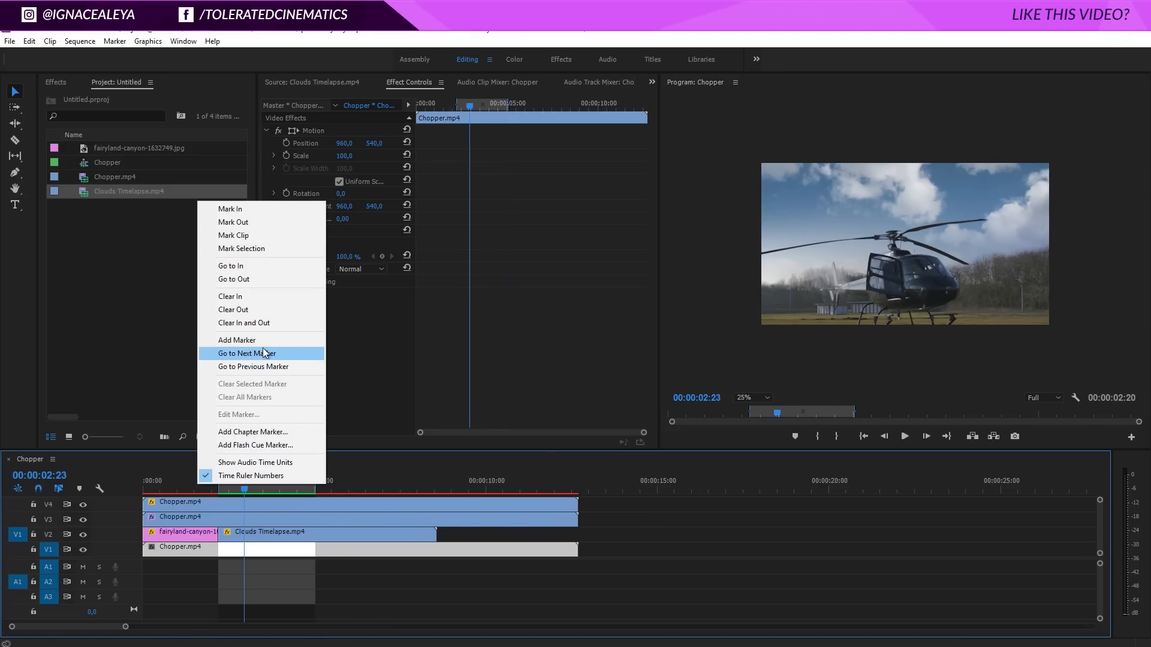
click(265, 324)
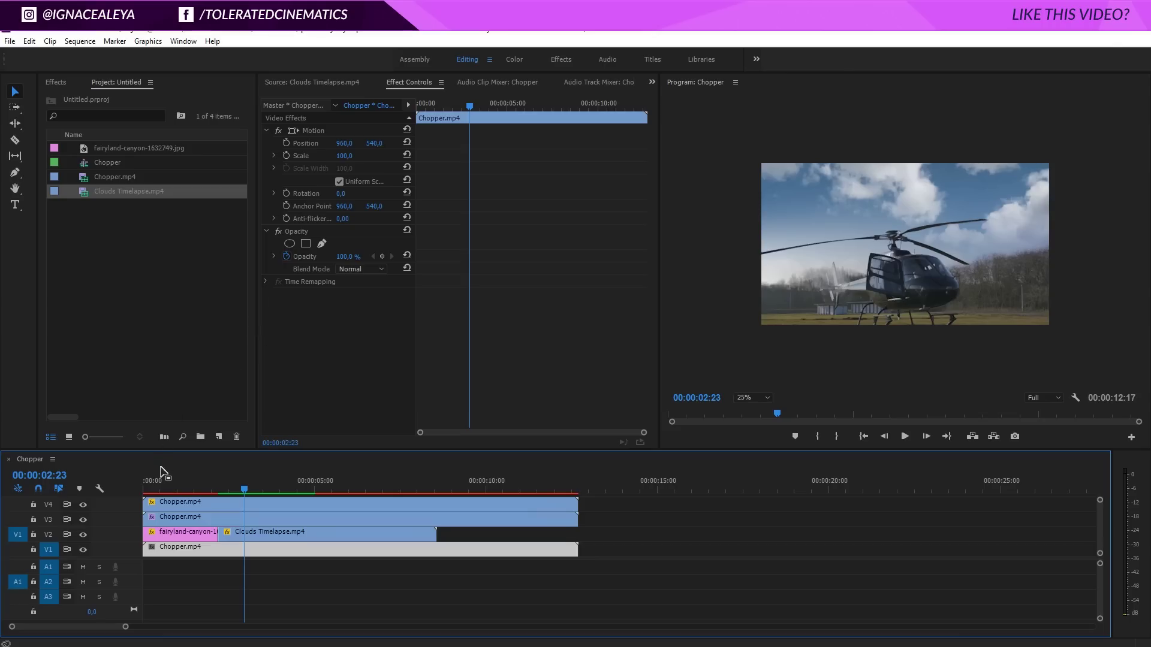
drag(153, 478, 151, 478)
drag(151, 478, 145, 478)
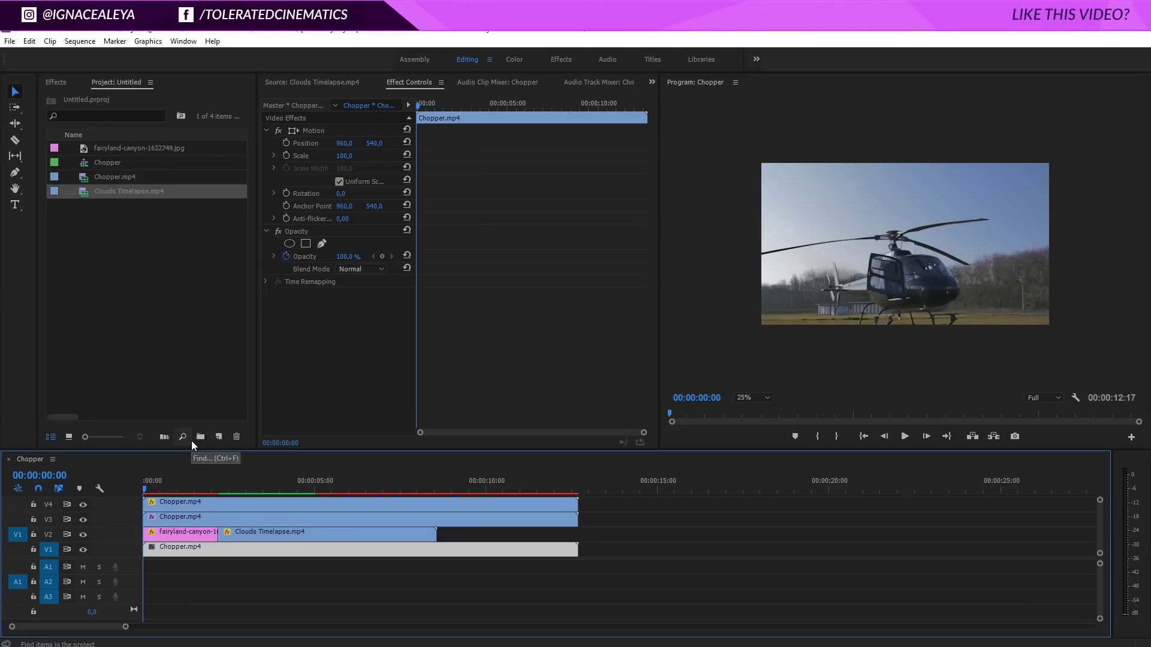
Step: Nest all stacked clips into a sequence named 'Nested Sky Replacement'
drag(189, 570, 271, 505)
right_click(270, 505)
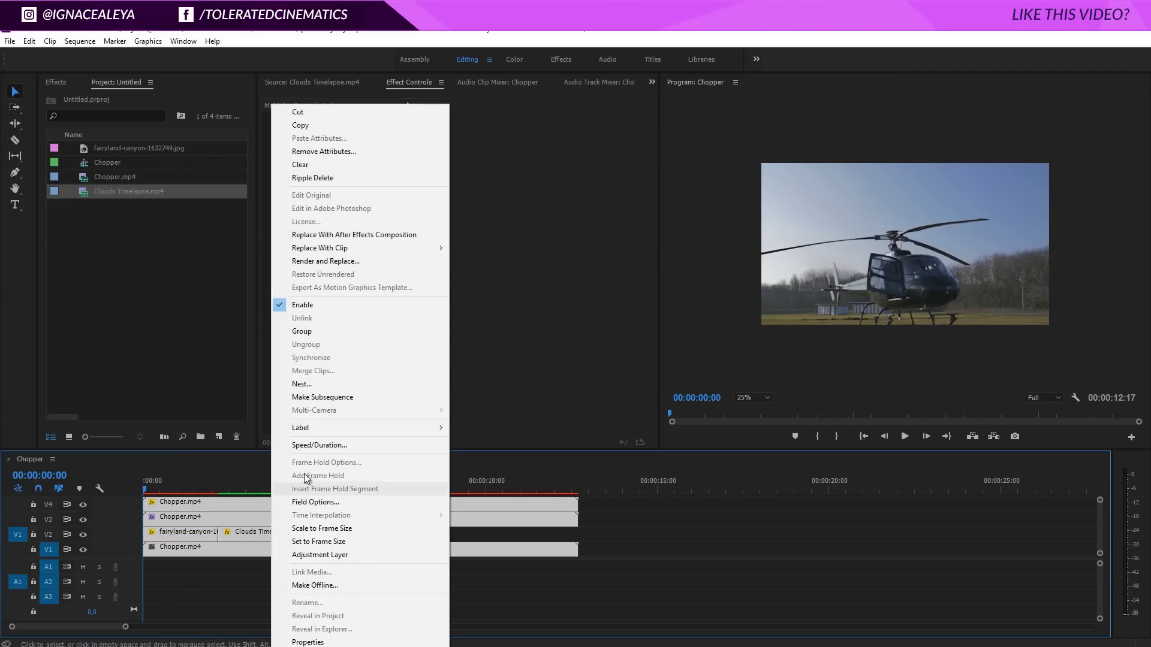
click(310, 387)
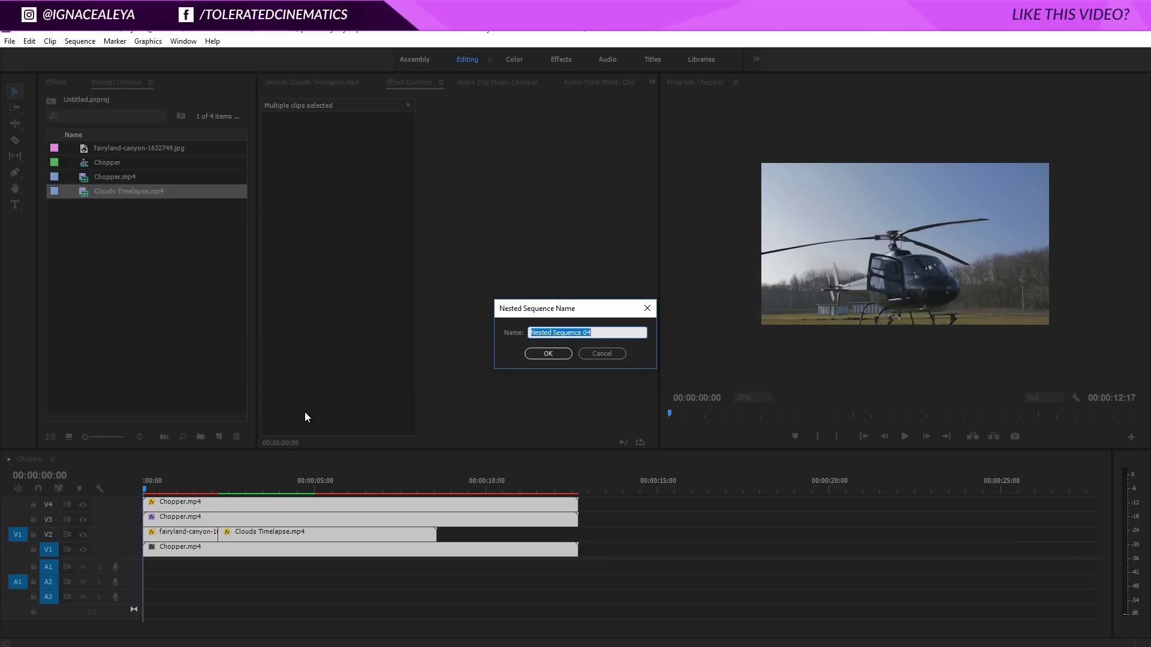
text(Nested Sky Replacement)
key(Return)
click(204, 550)
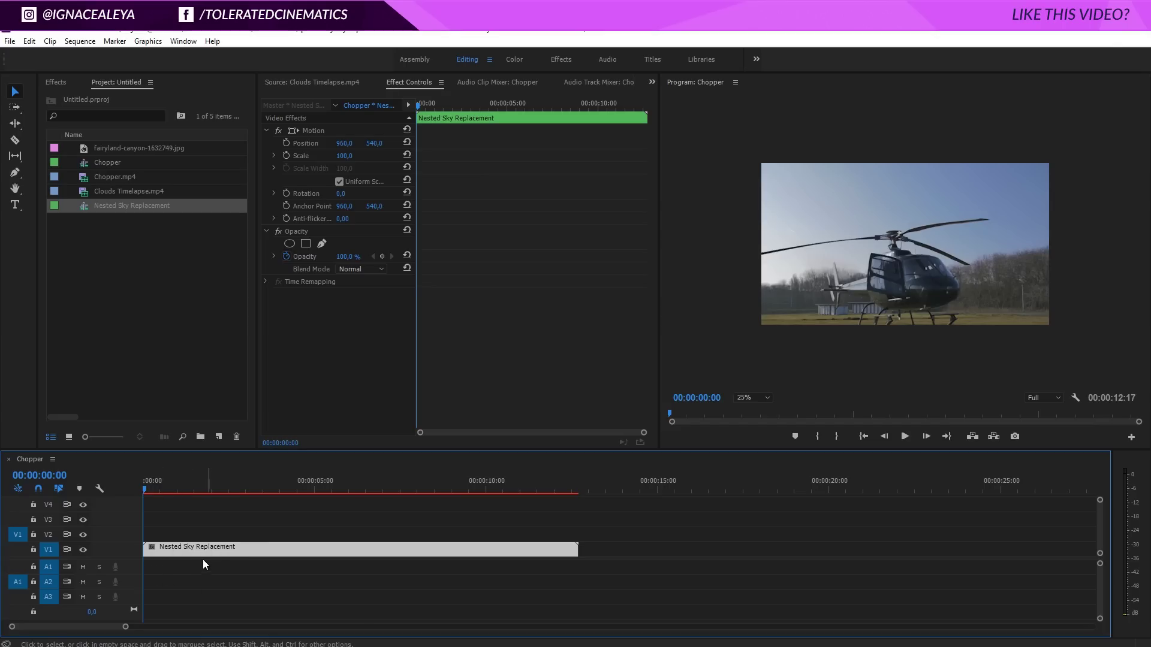
Step: Keyframe the nested clip's Scale from 100 at 0s to 110 at 5s, then render the preview
double_click(232, 550)
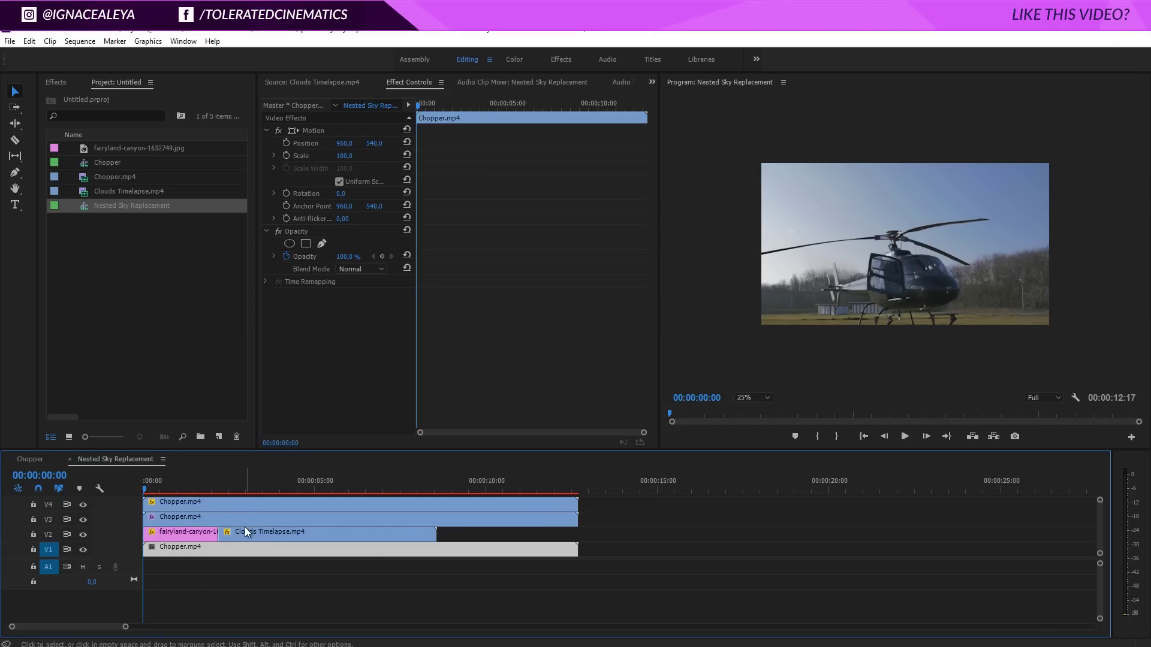
click(69, 459)
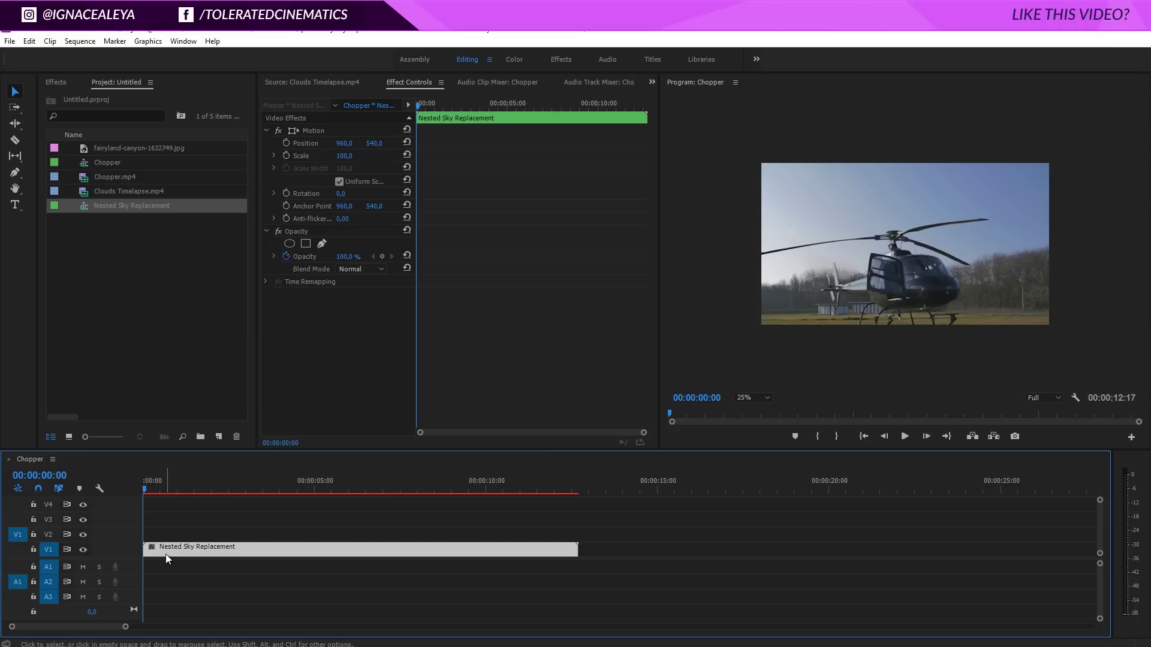
click(285, 155)
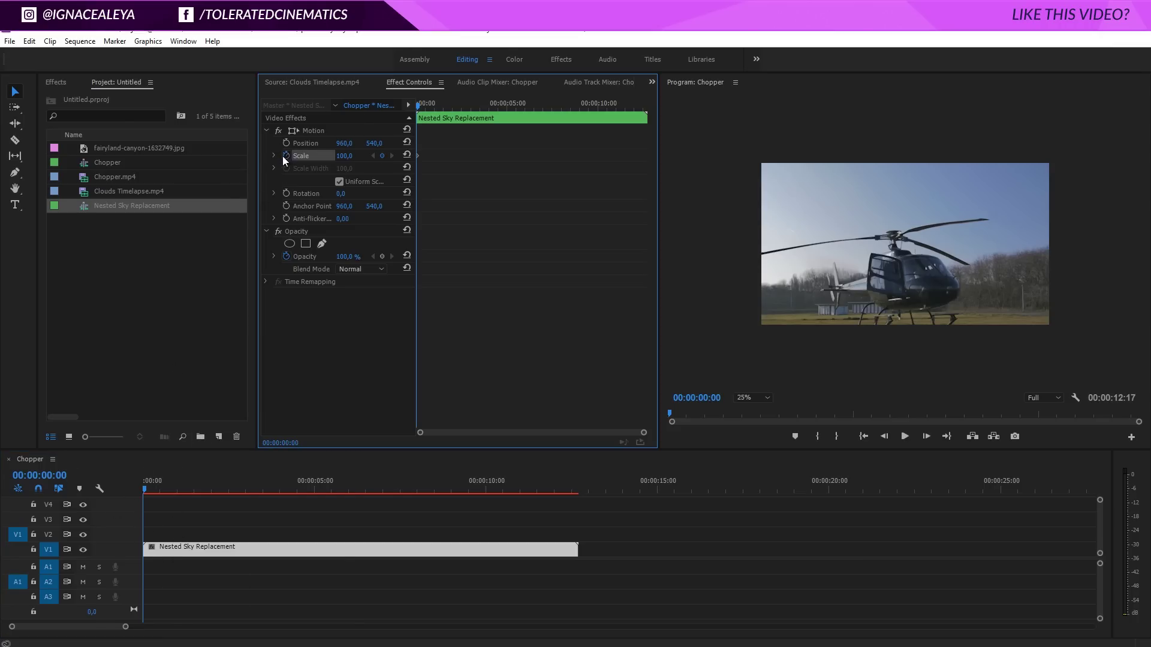
drag(424, 107, 508, 132)
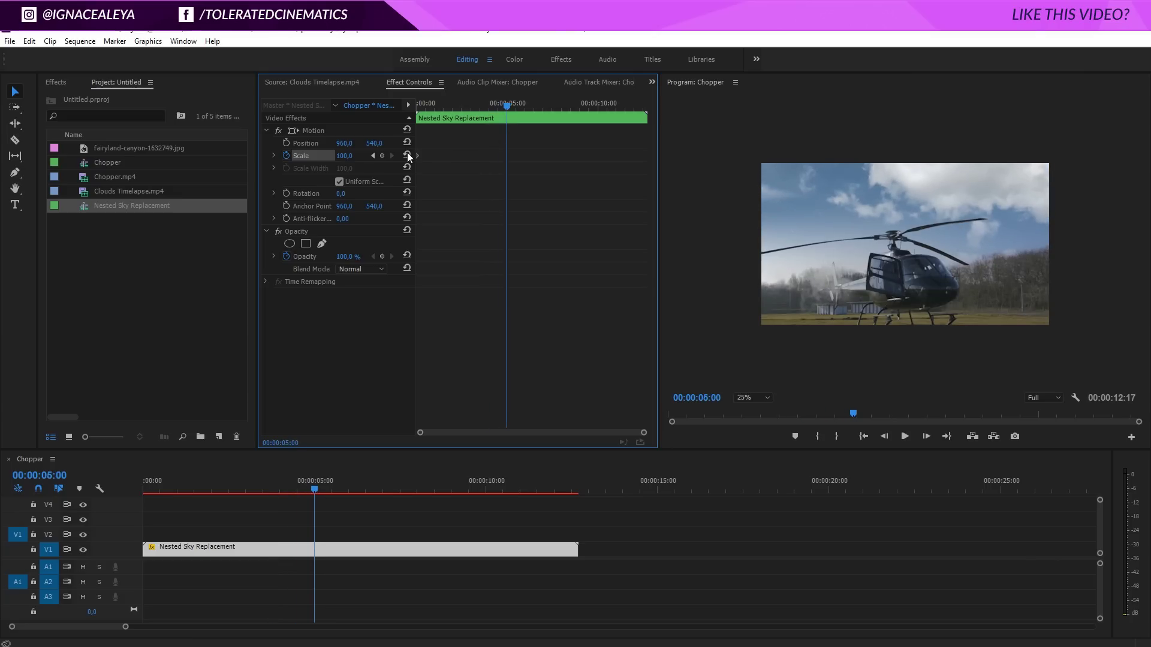
click(345, 156)
text(110)
key(Return)
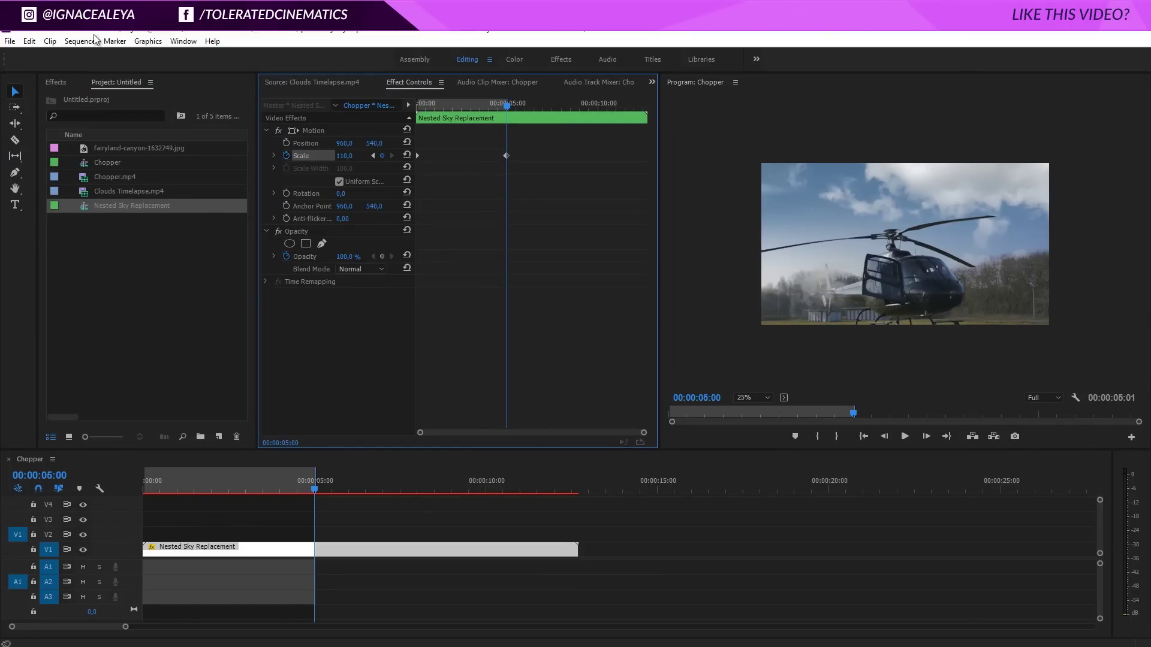
click(94, 39)
click(75, 89)
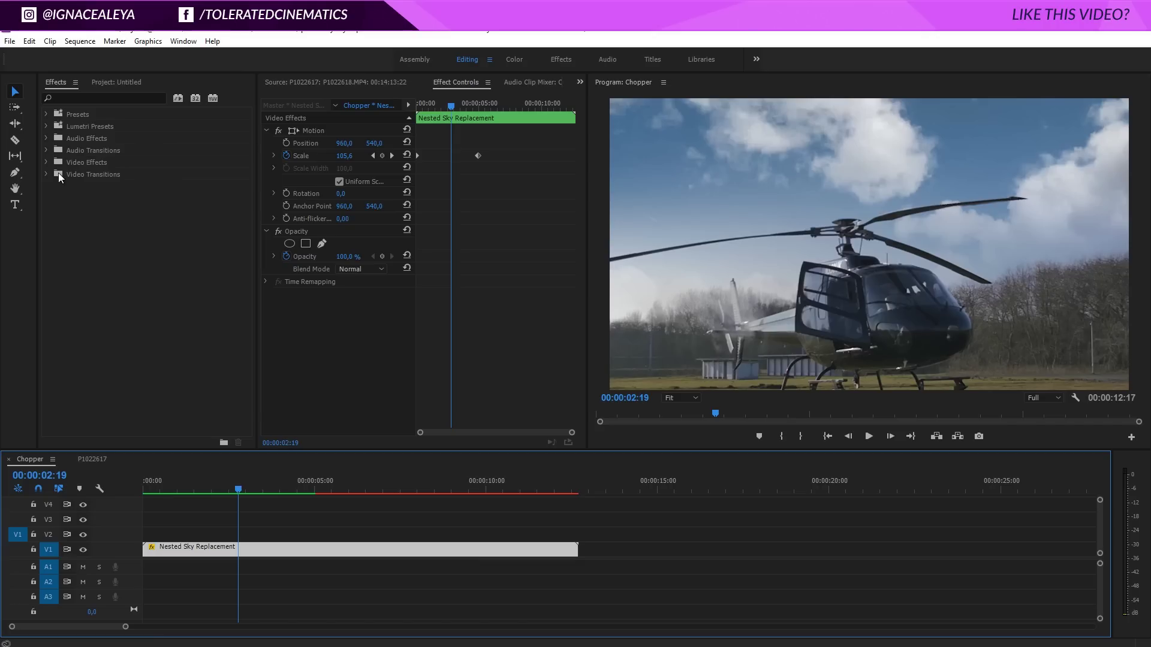
Step: Apply Lumetri Color from Video Effects > Color Correction to the nested clip
click(46, 162)
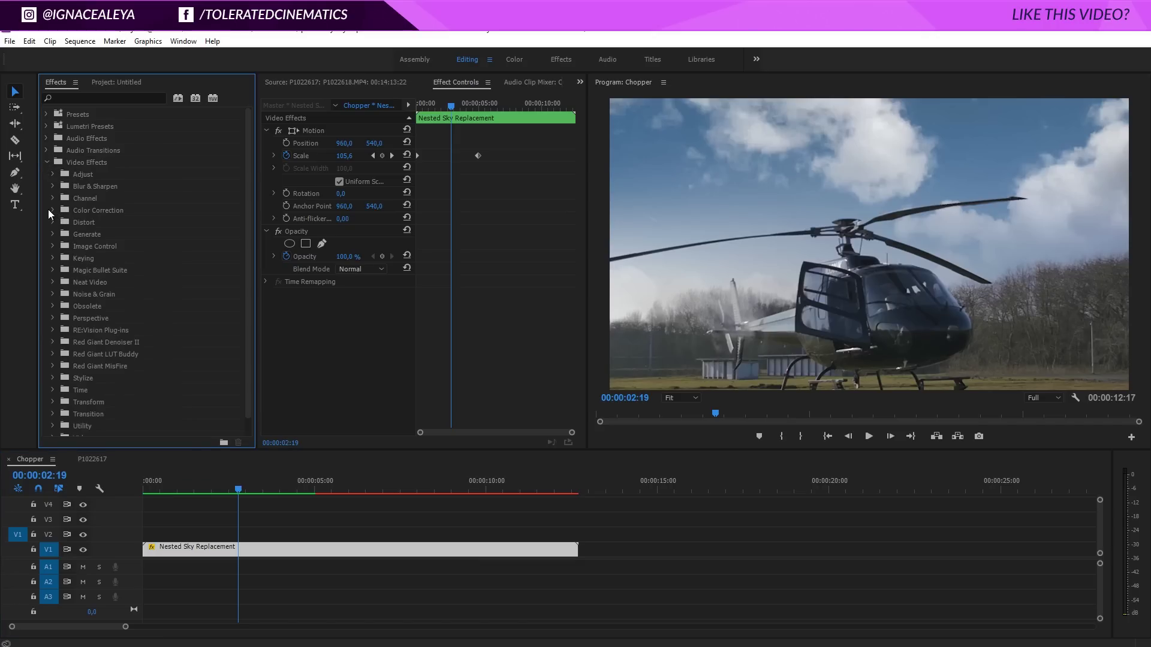
click(51, 210)
drag(94, 329, 343, 311)
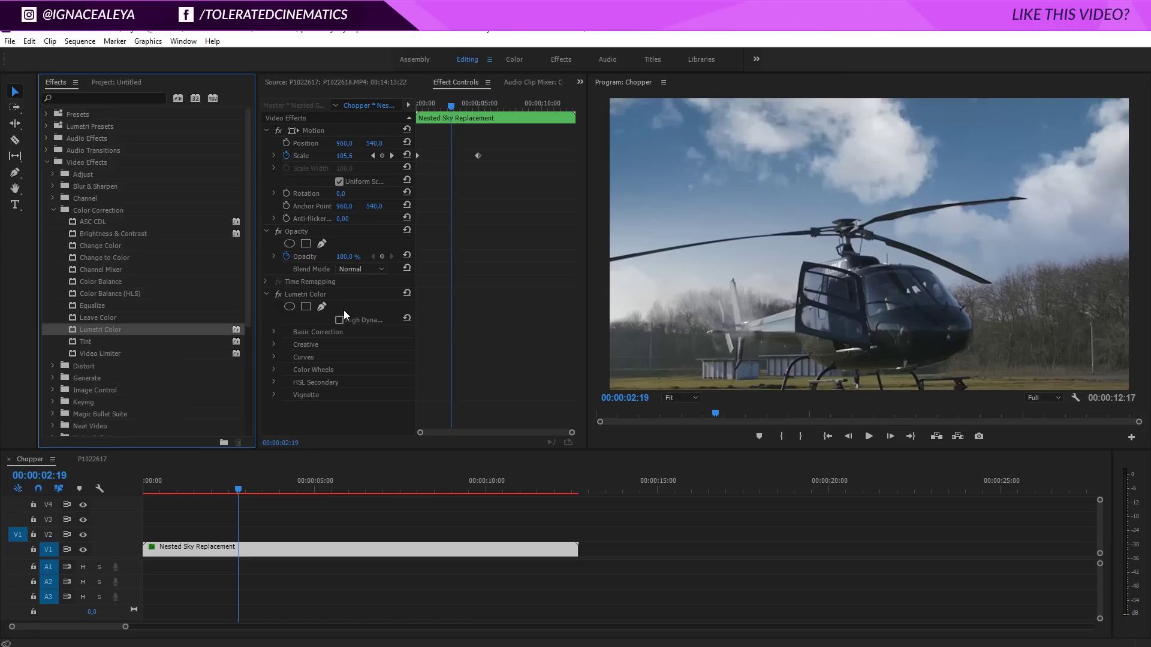
Step: Load the 300.3dl LUT as Lumetri's Creative look and compare the grade on and off
click(274, 344)
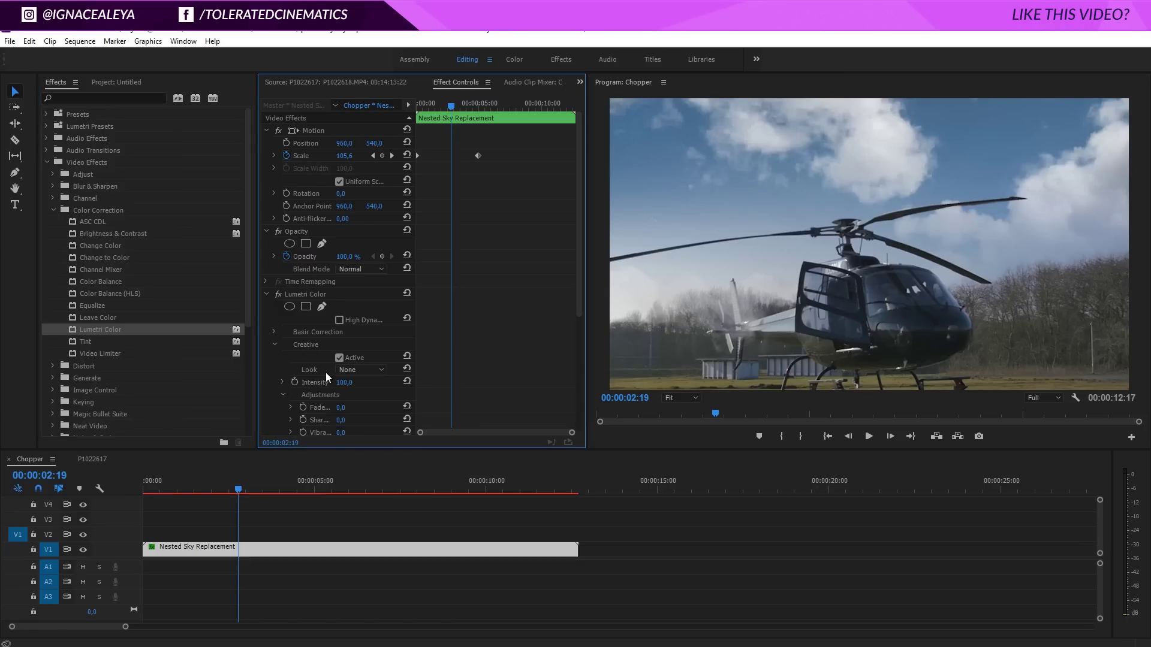
click(340, 369)
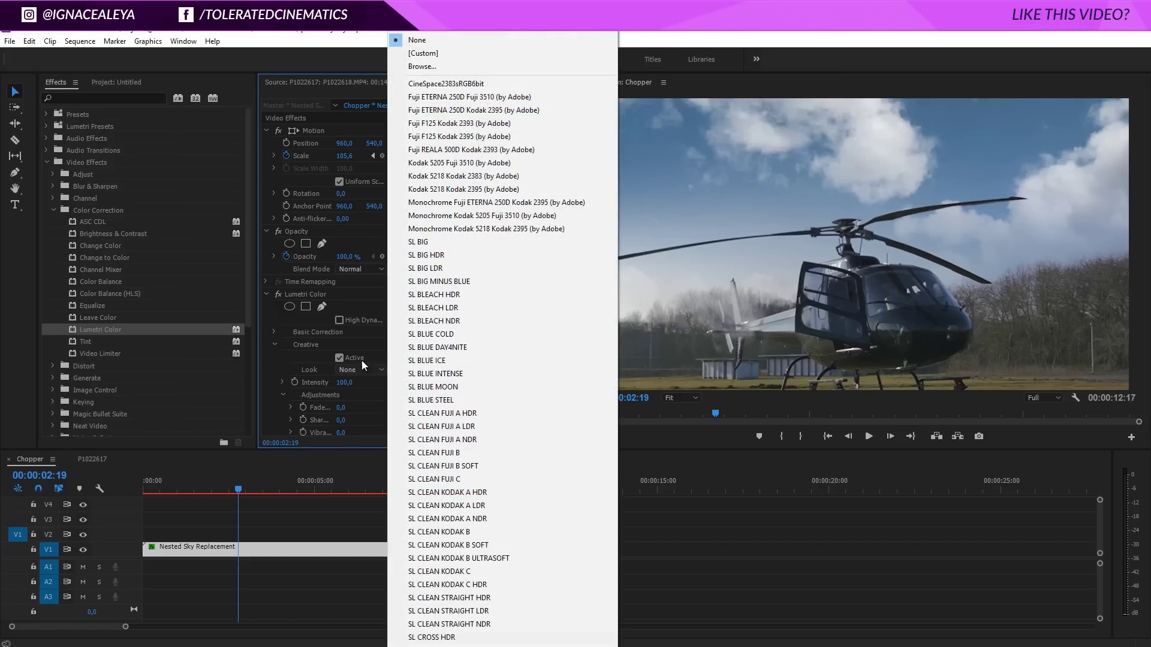
click(463, 67)
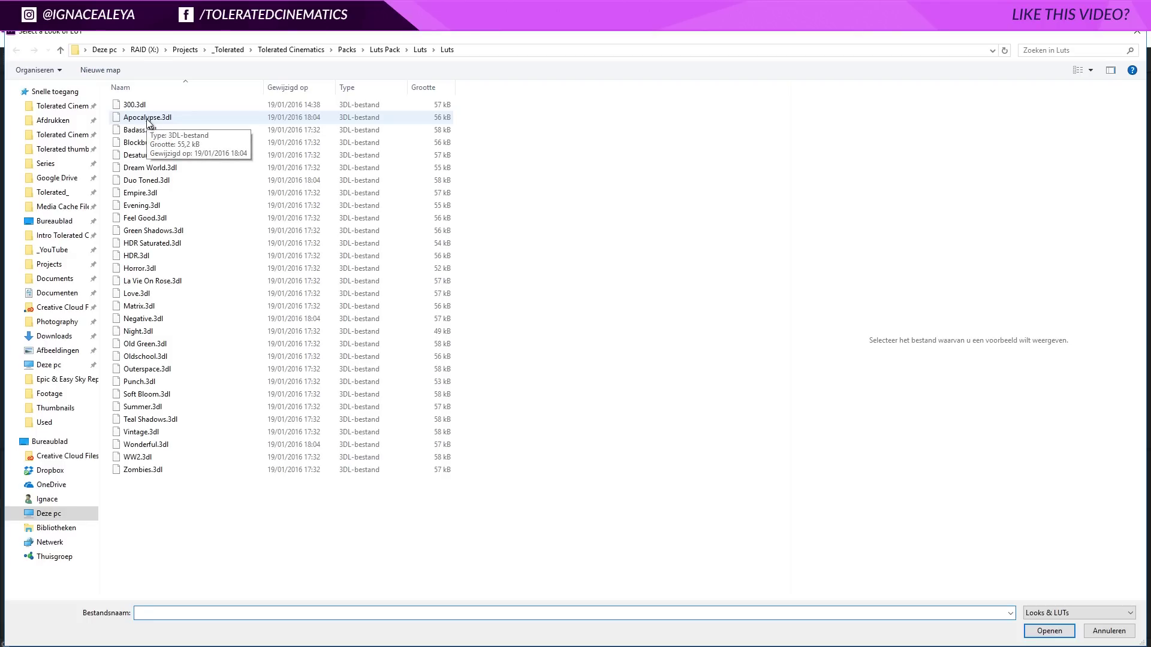
click(149, 106)
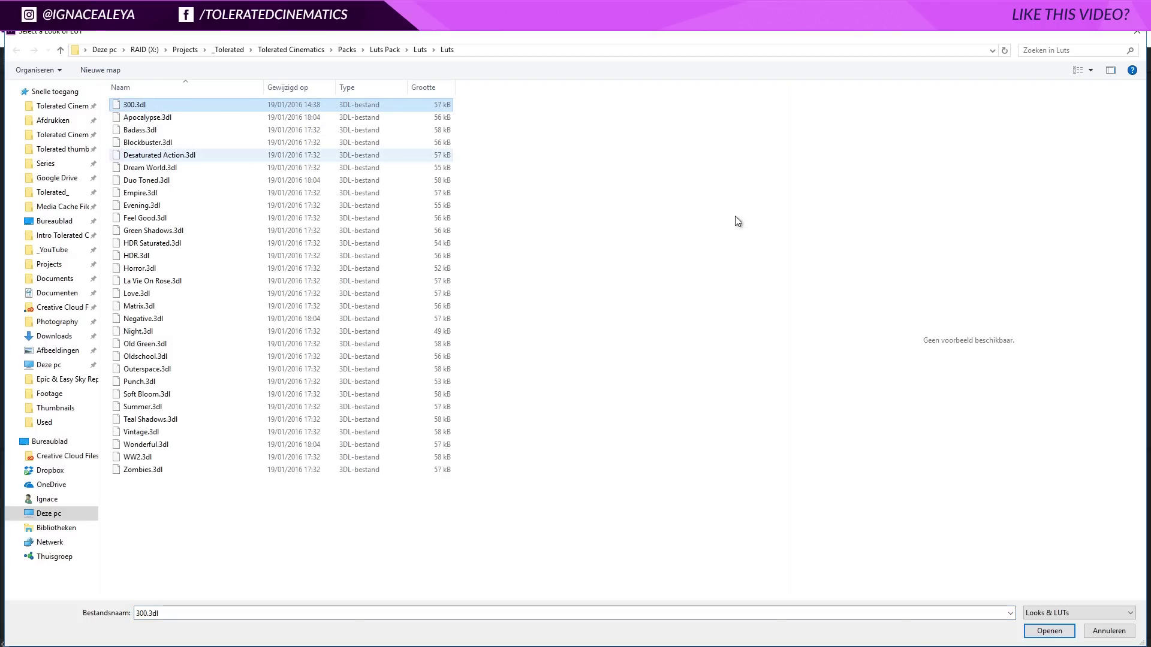
click(1050, 630)
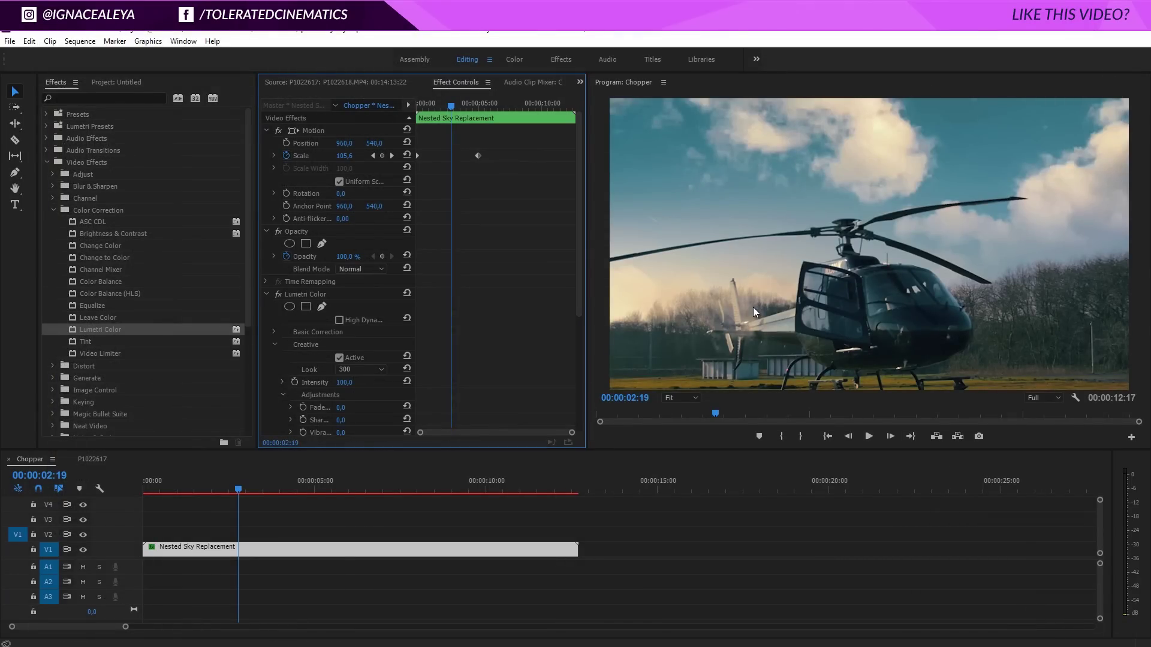
click(281, 296)
click(281, 297)
drag(232, 487, 206, 482)
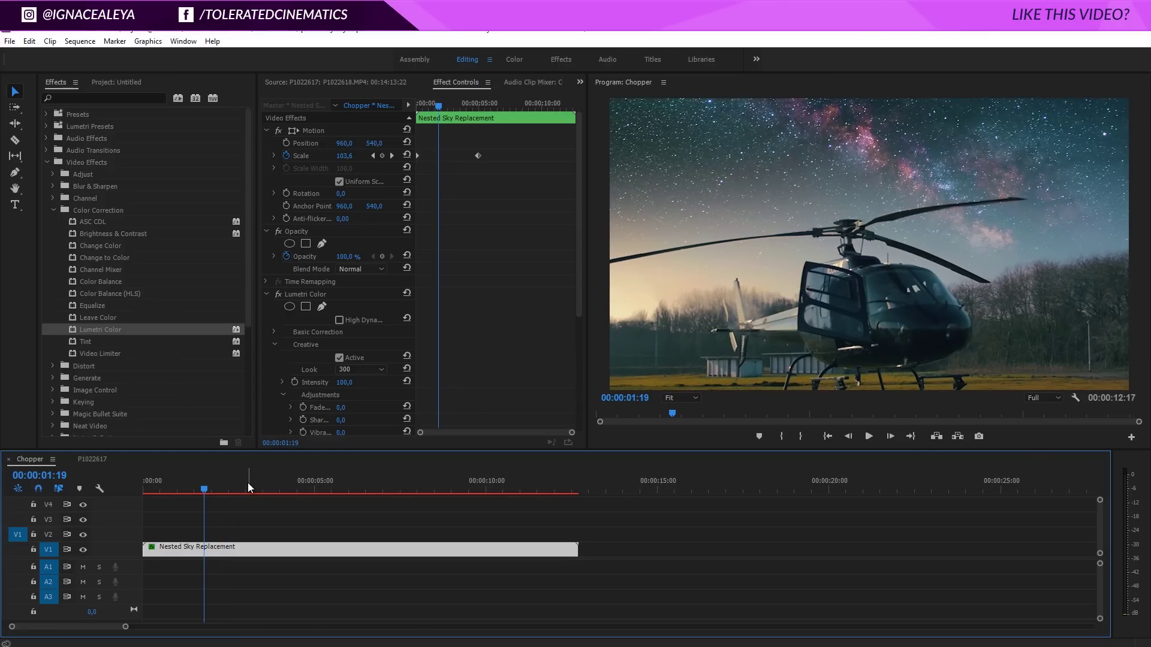